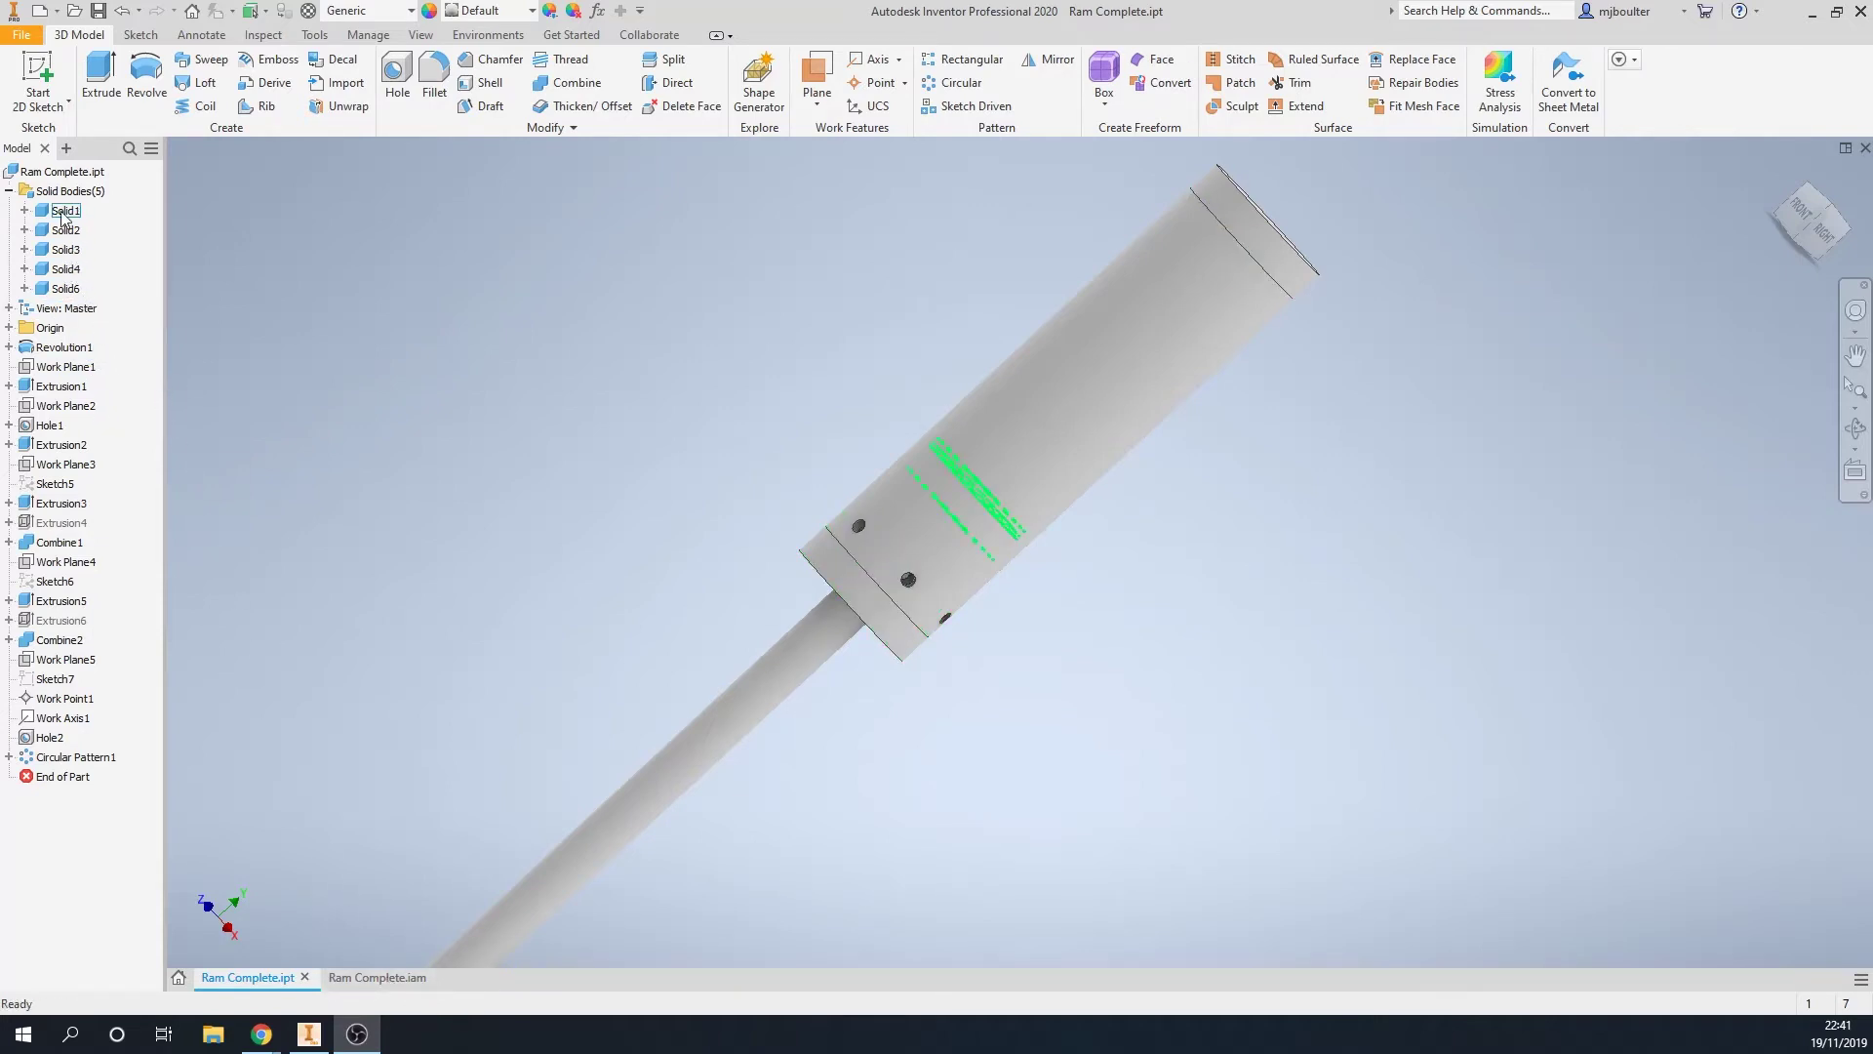
In Ram Complete.iam, add a mate constraint aligning the piston's bore axis with the rod's axis
{"action": "left_click", "coordinate": [396, 978]}
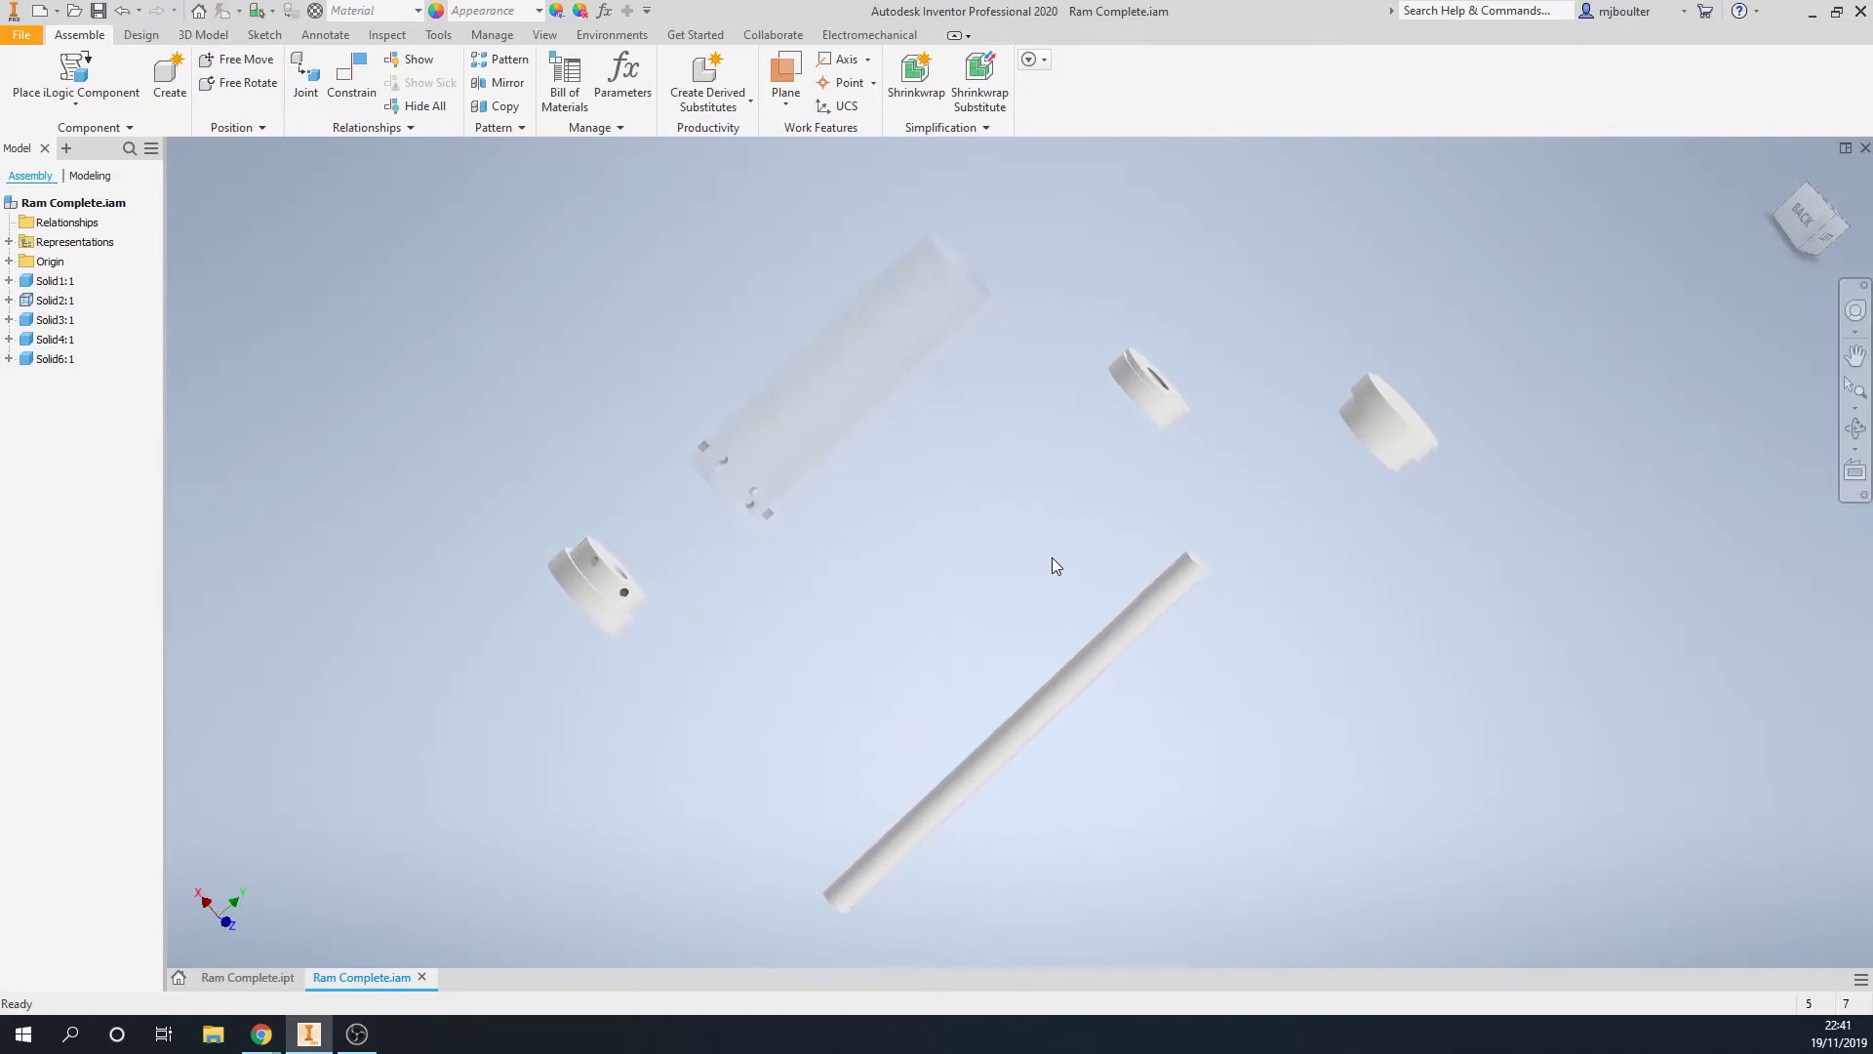
{"action": "left_click", "coordinate": [354, 76]}
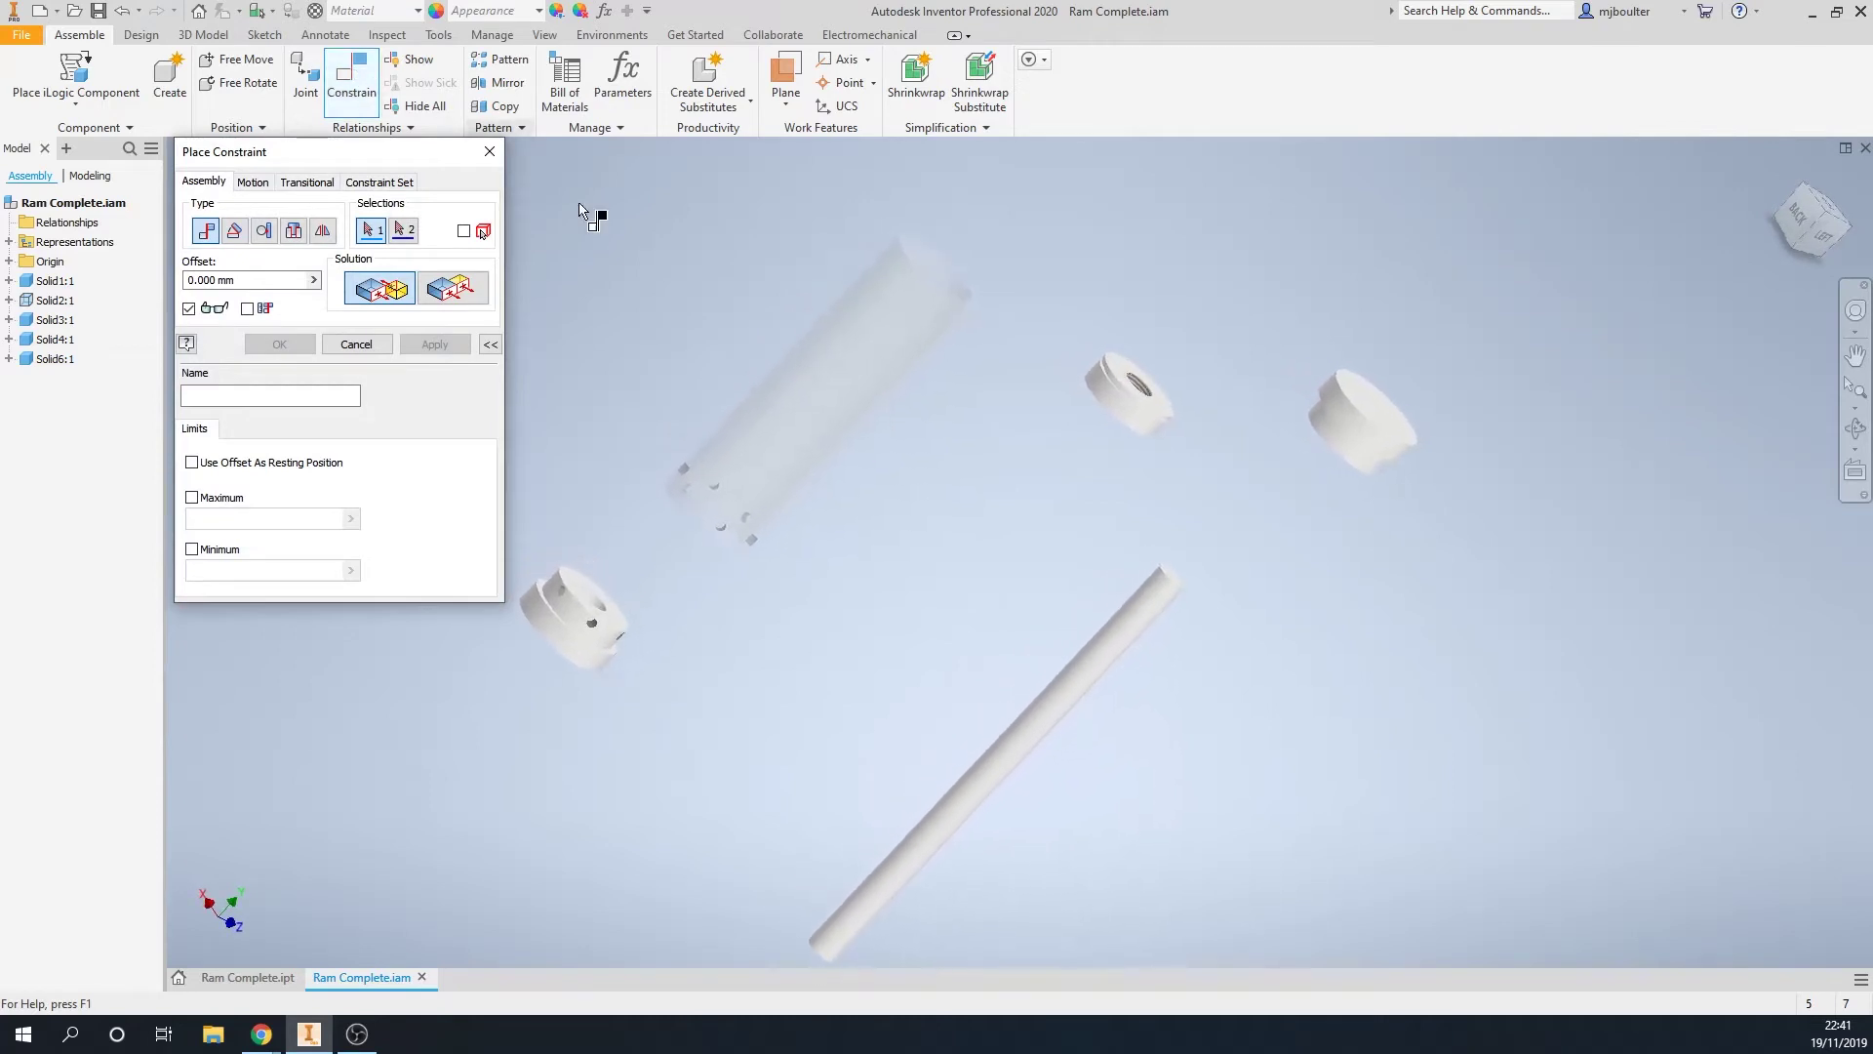
{"action": "scroll", "coordinate": [1161, 395], "scroll_direction": "down", "scroll_amount": 3}
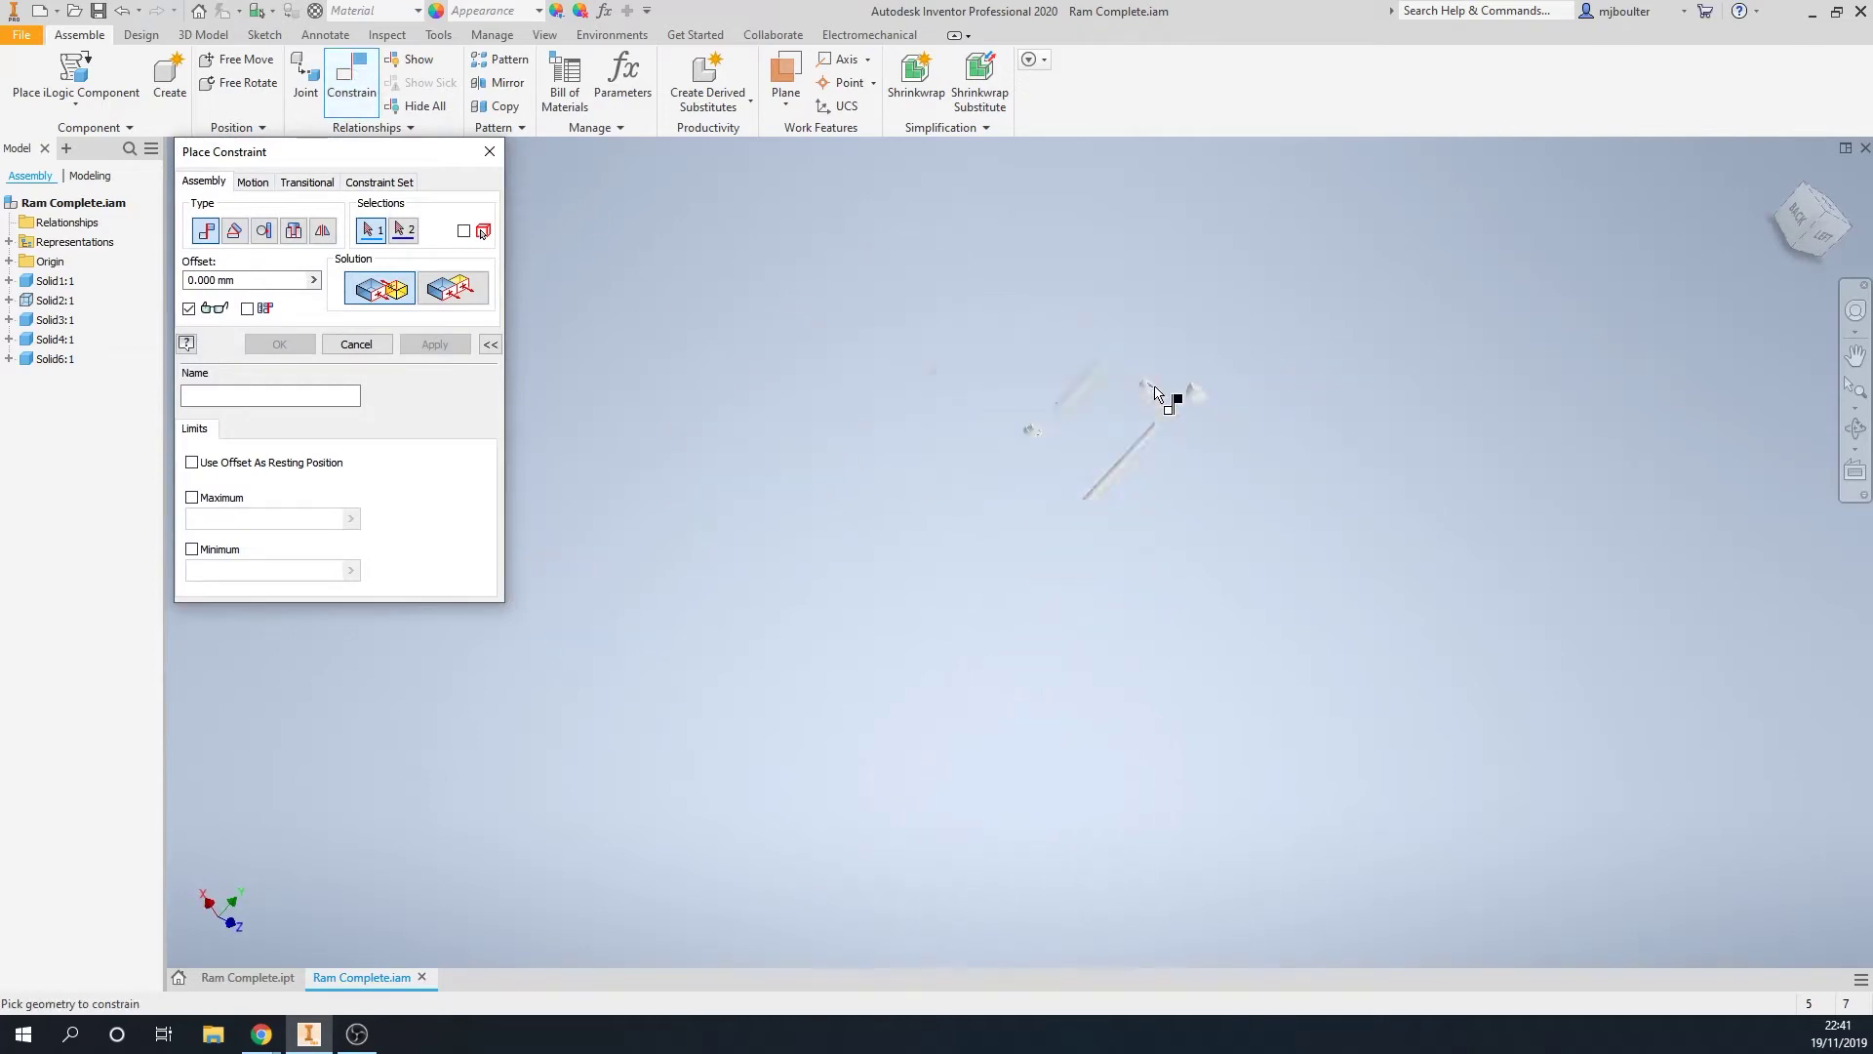
{"action": "scroll", "coordinate": [1141, 400], "scroll_direction": "up", "scroll_amount": 8}
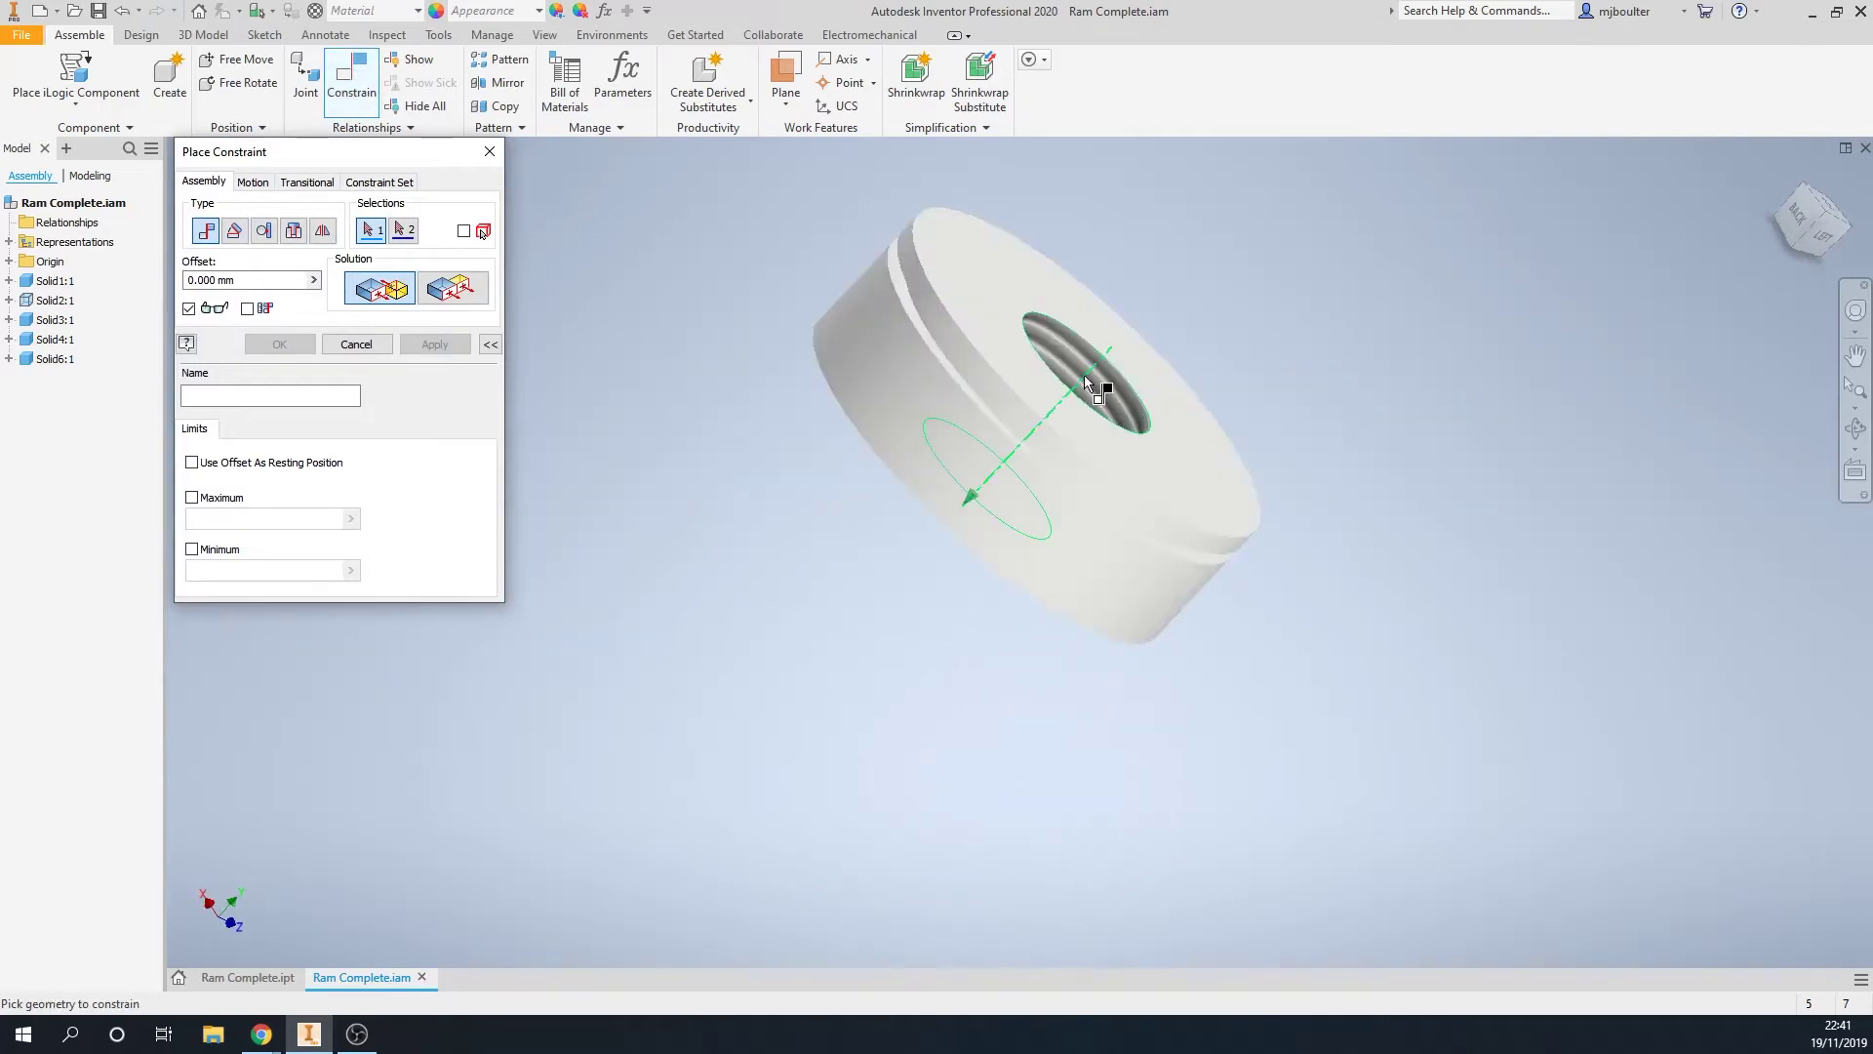
{"action": "left_click", "coordinate": [1085, 375]}
{"action": "scroll", "coordinate": [1113, 449], "scroll_direction": "down", "scroll_amount": 3}
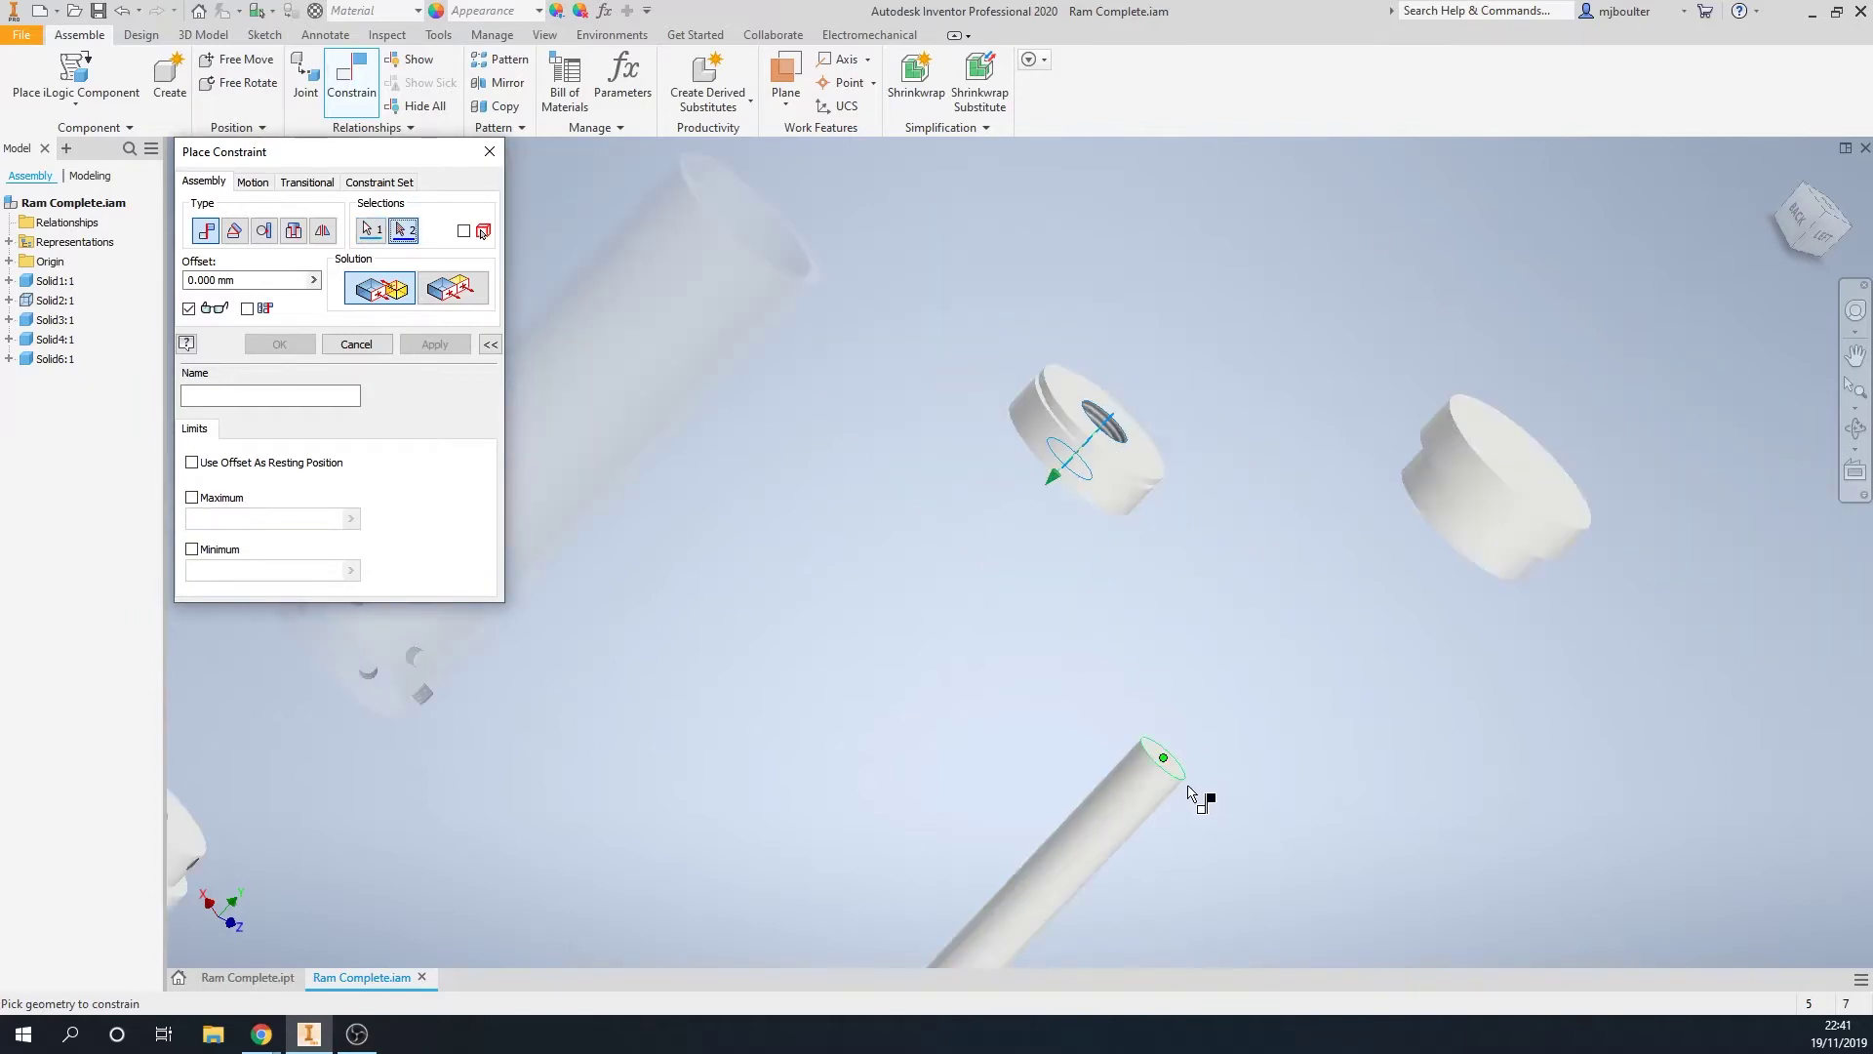
{"action": "scroll", "coordinate": [1189, 794], "scroll_direction": "down", "scroll_amount": 3}
{"action": "scroll", "coordinate": [1161, 800], "scroll_direction": "up", "scroll_amount": 4}
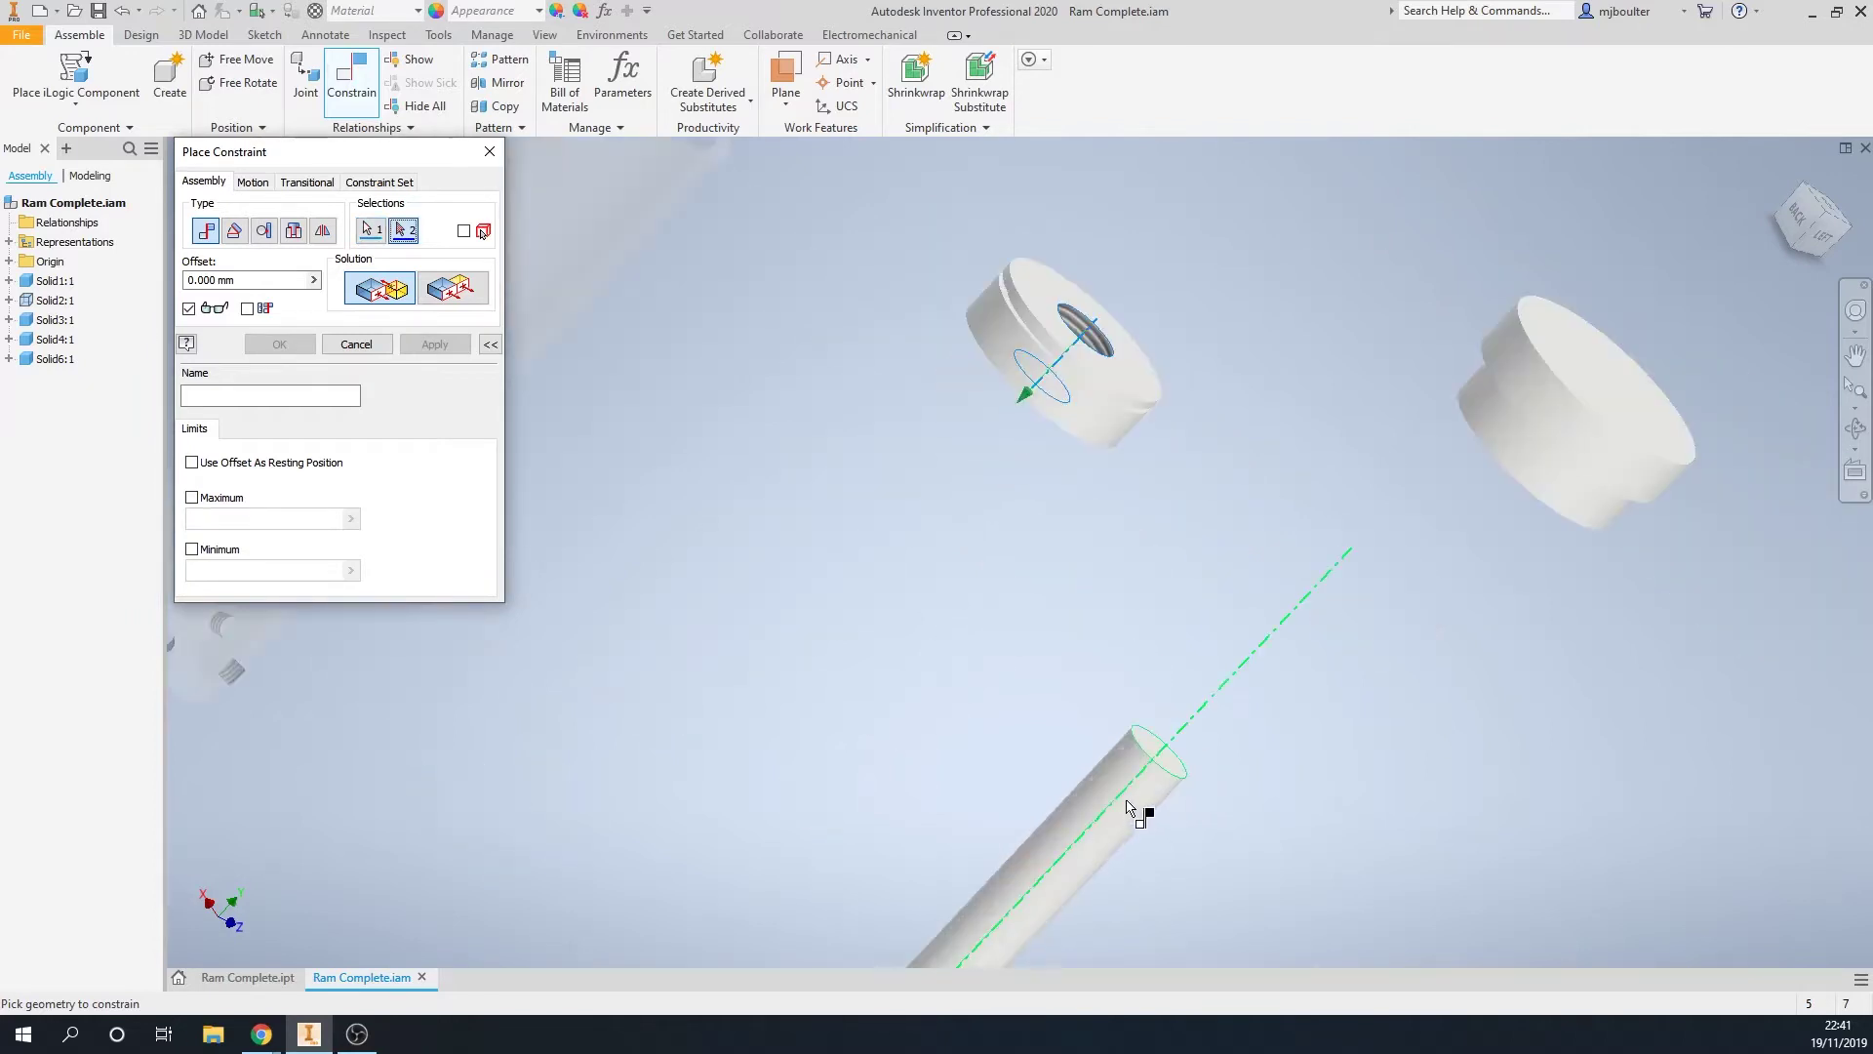
{"action": "left_click", "coordinate": [1127, 806]}
{"action": "middle_click_drag", "start_coordinate": [1125, 799], "coordinate": [915, 655]}
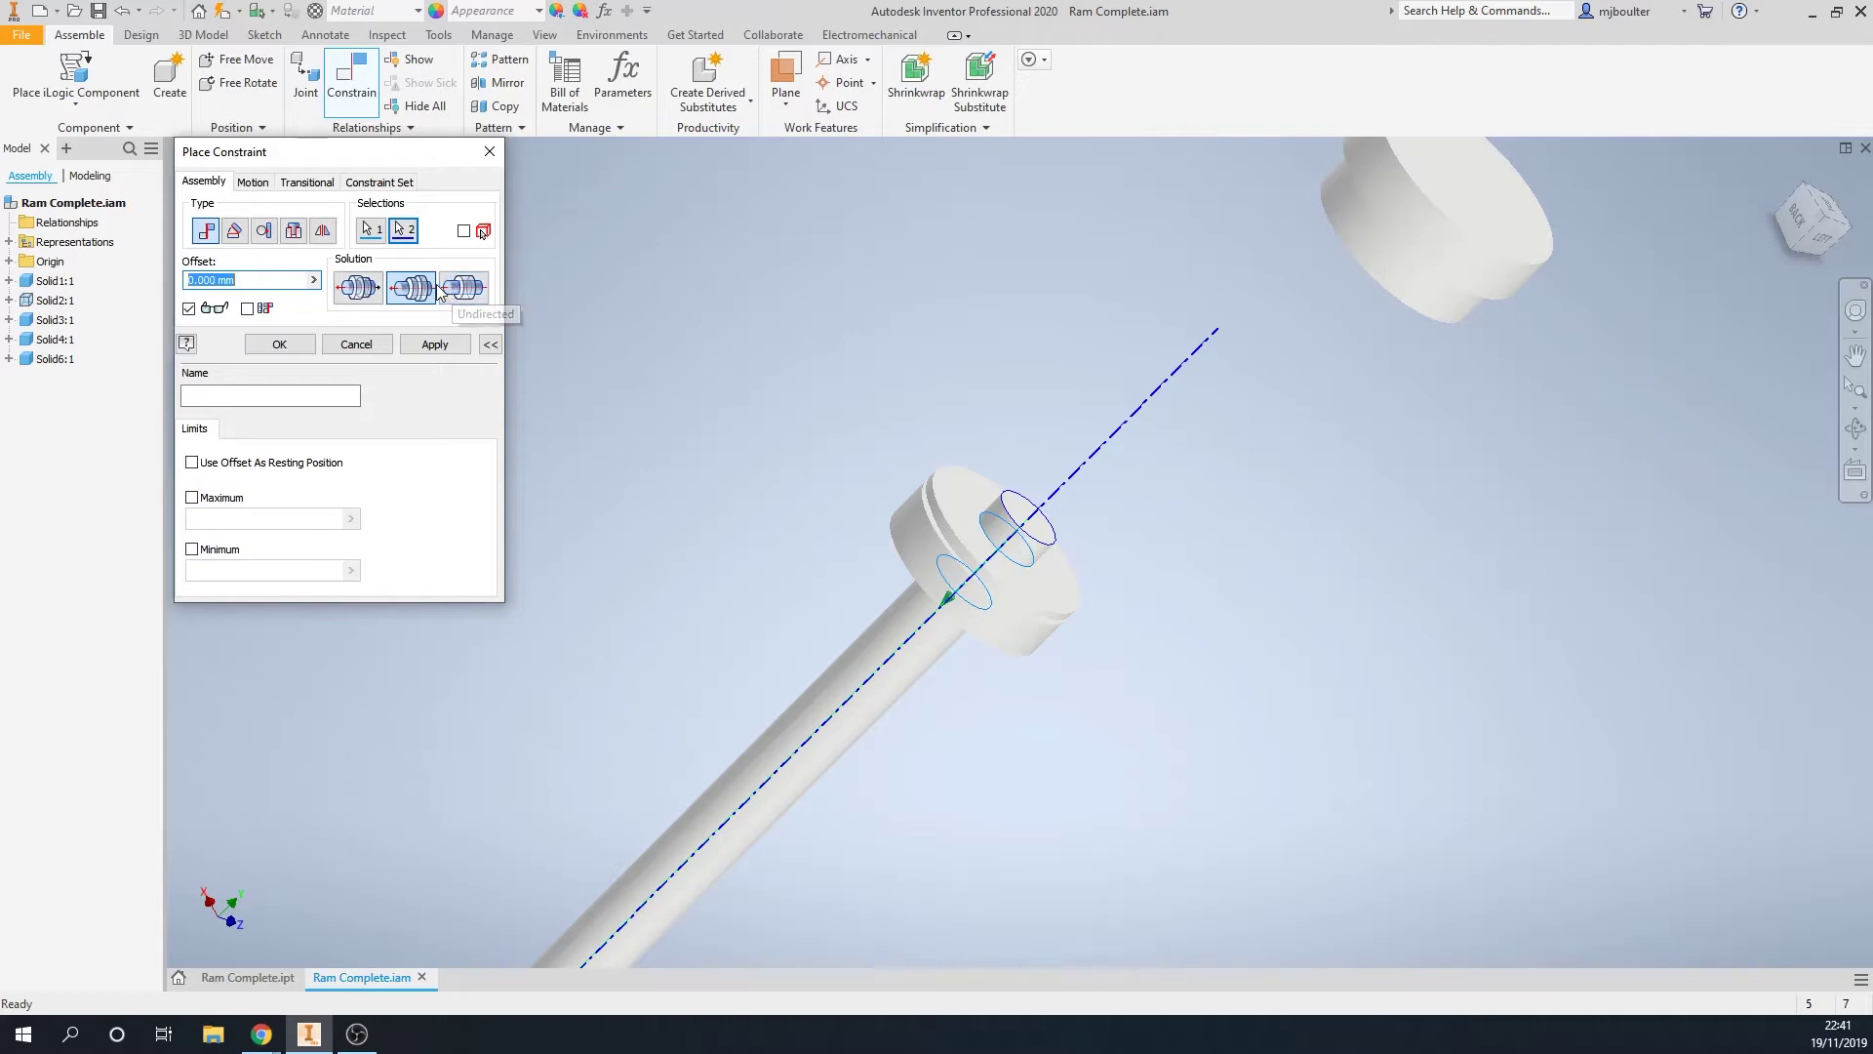
{"action": "left_click", "coordinate": [435, 348]}
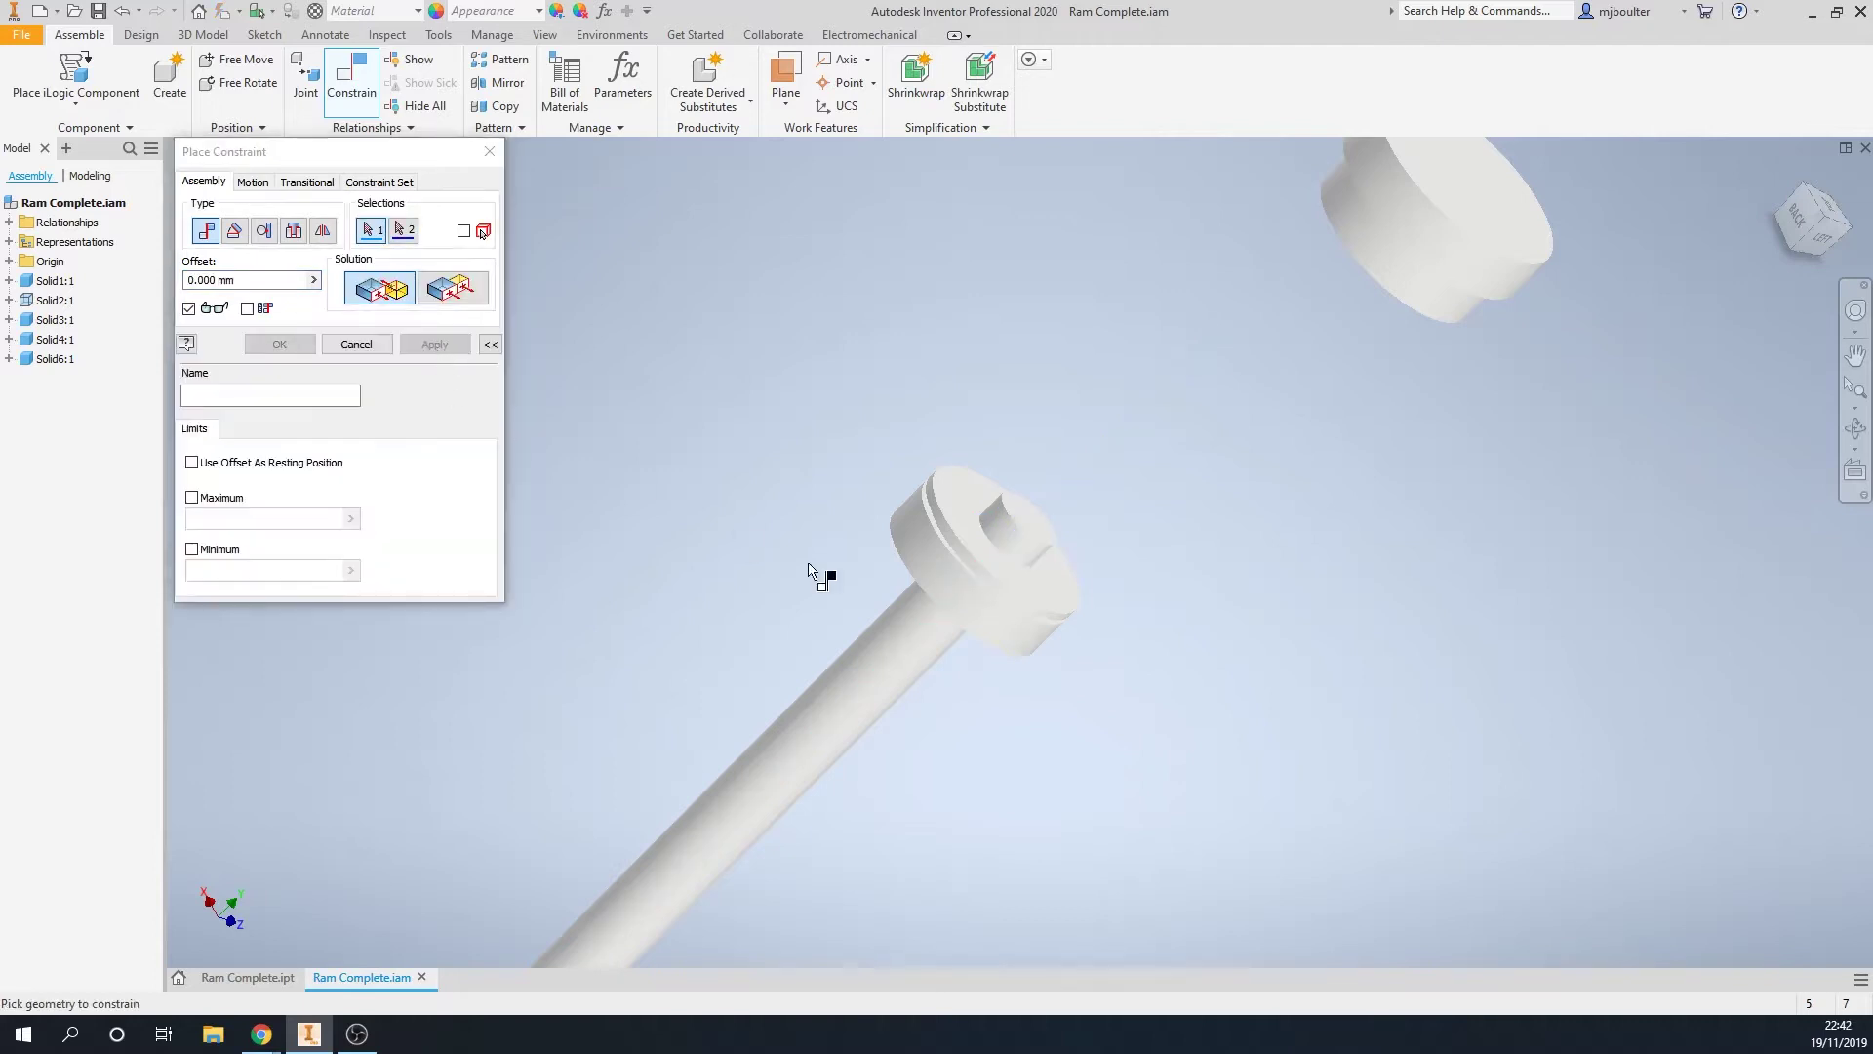
{"action": "left_click", "coordinate": [356, 344]}
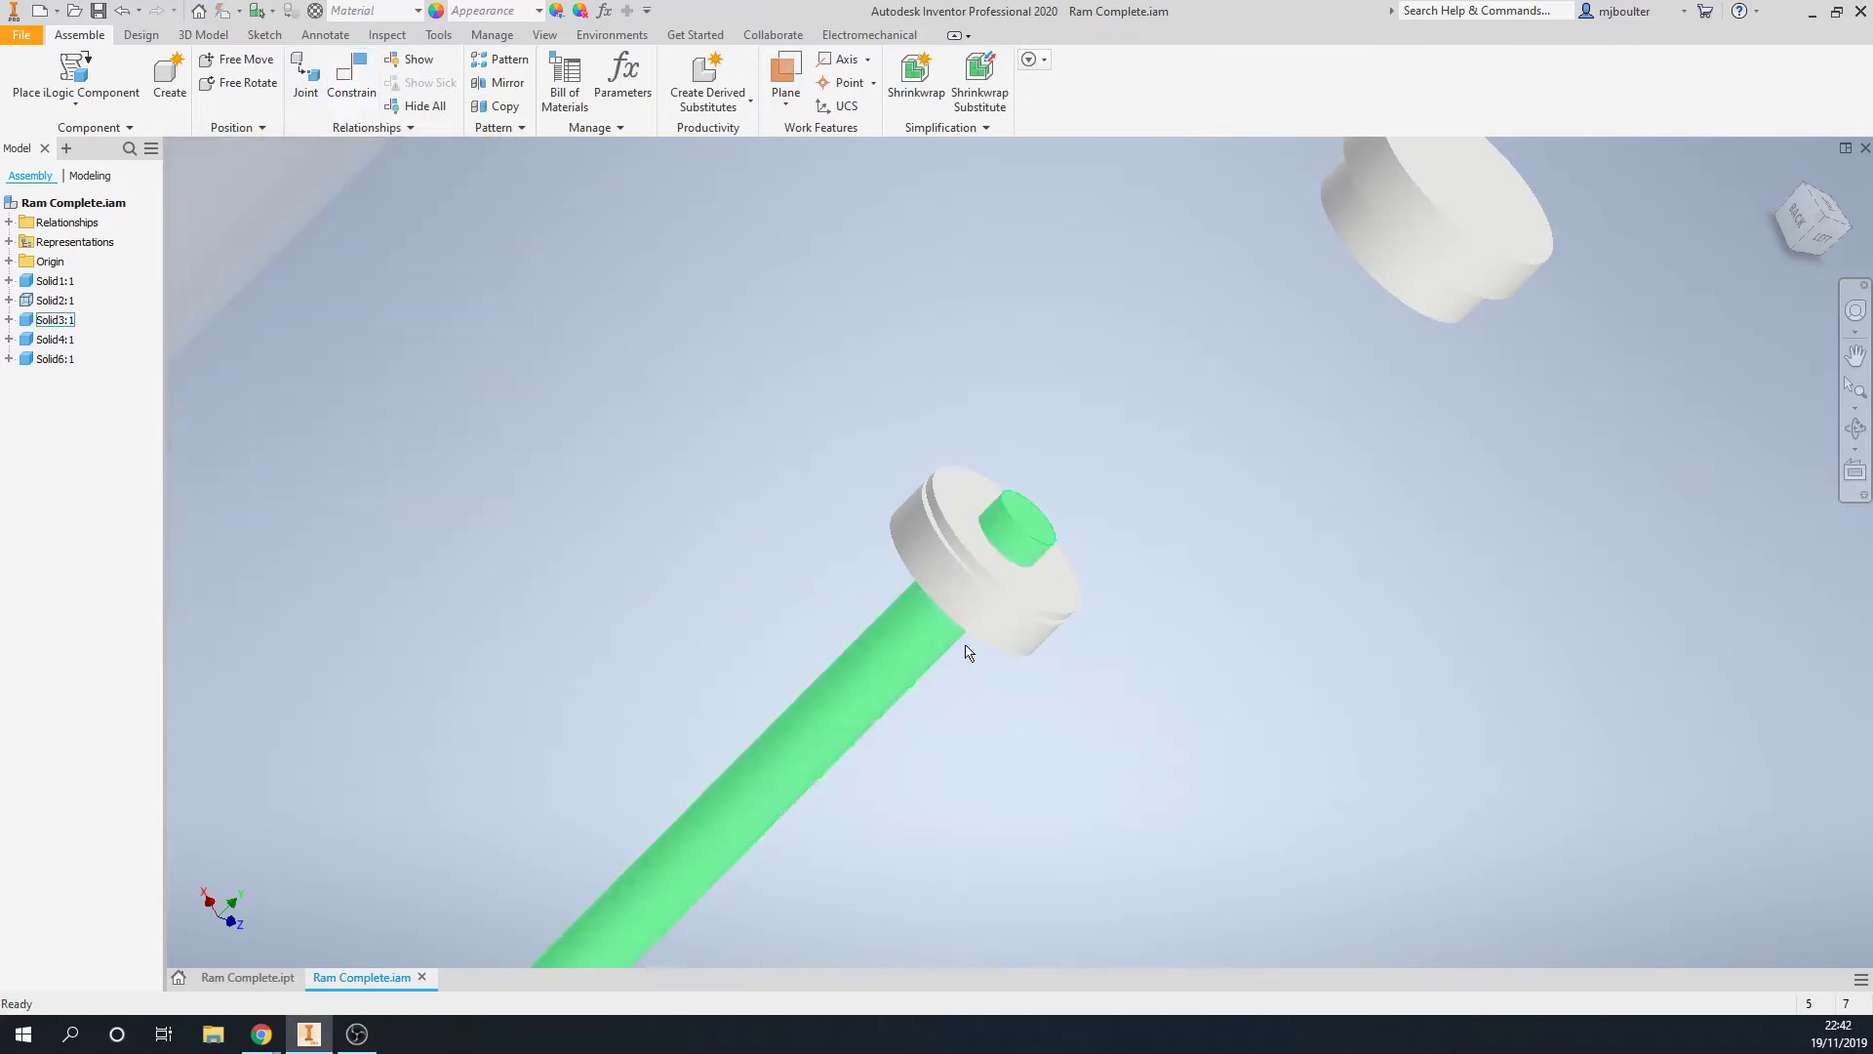
Slide the piston along the rod and constrain its outer face flush with the rod's end face at 0 mm offset
{"action": "left_click_drag", "start_coordinate": [980, 624], "coordinate": [868, 734]}
{"action": "scroll", "coordinate": [918, 640], "scroll_direction": "down", "scroll_amount": 3}
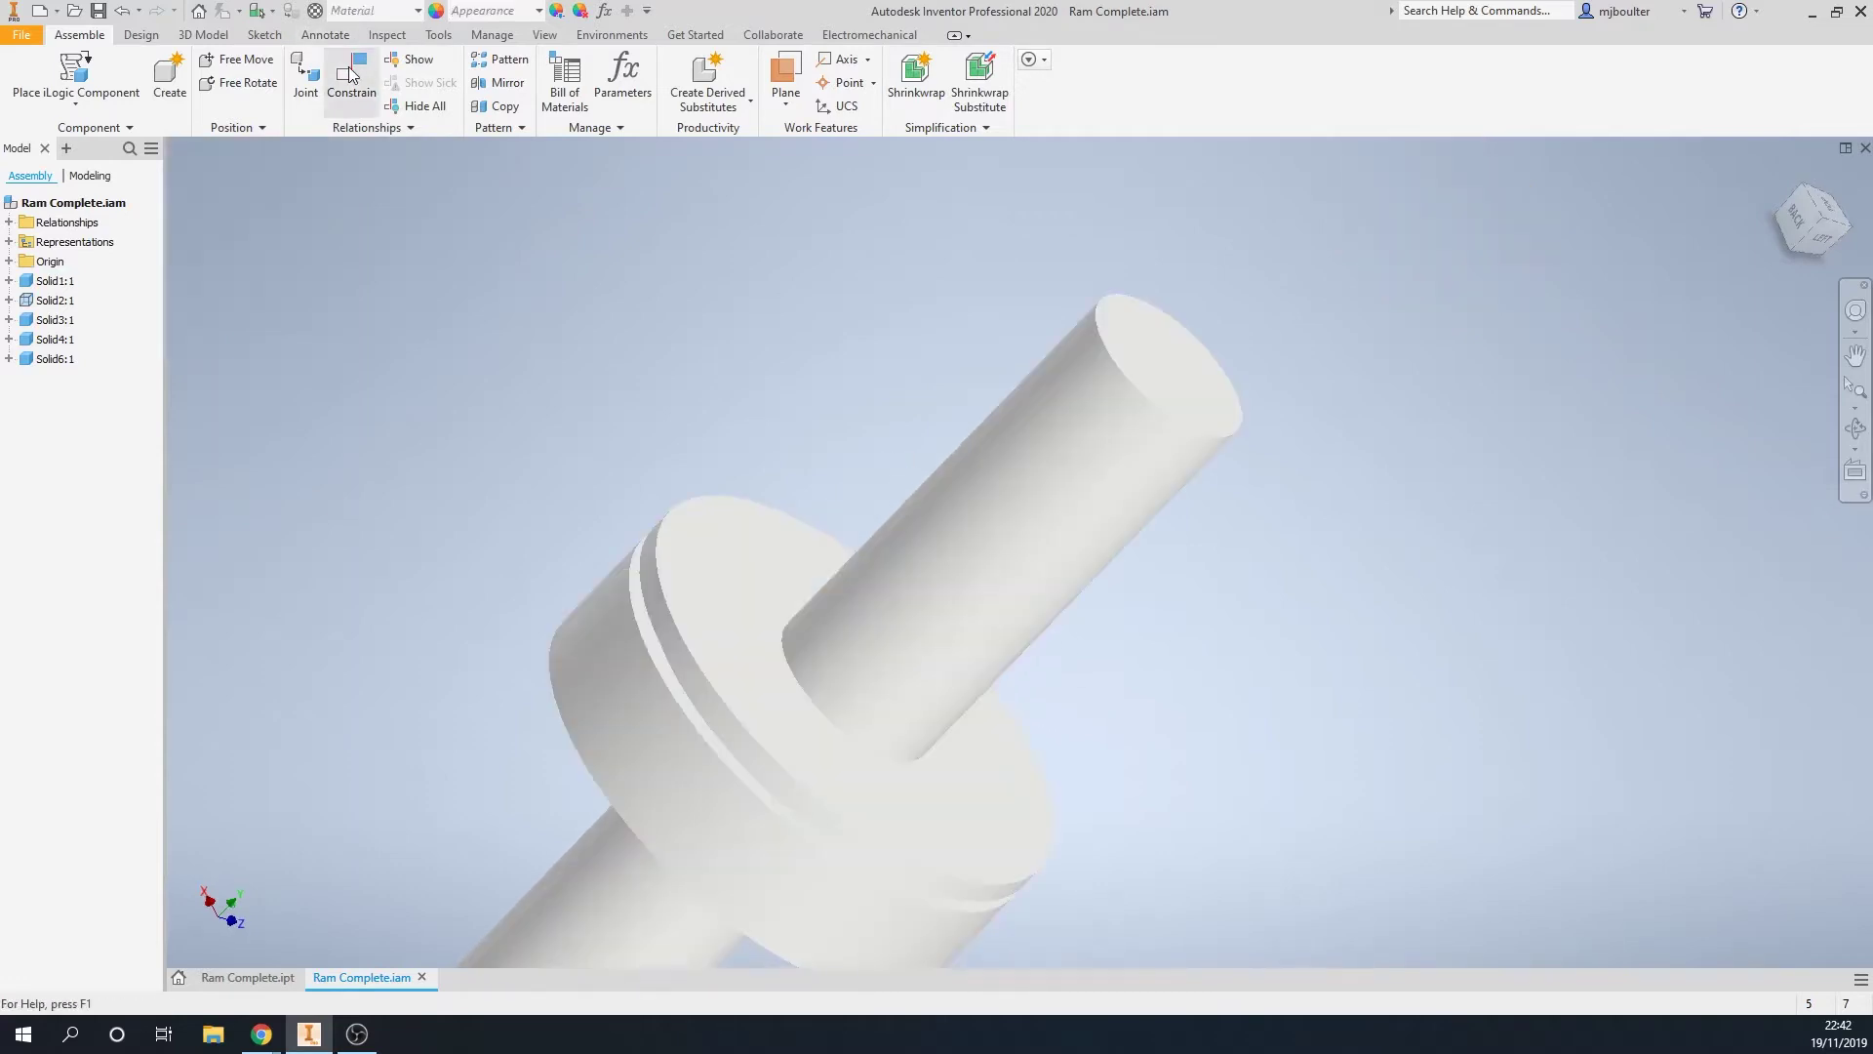
{"action": "left_click", "coordinate": [351, 75]}
{"action": "left_click", "coordinate": [723, 612]}
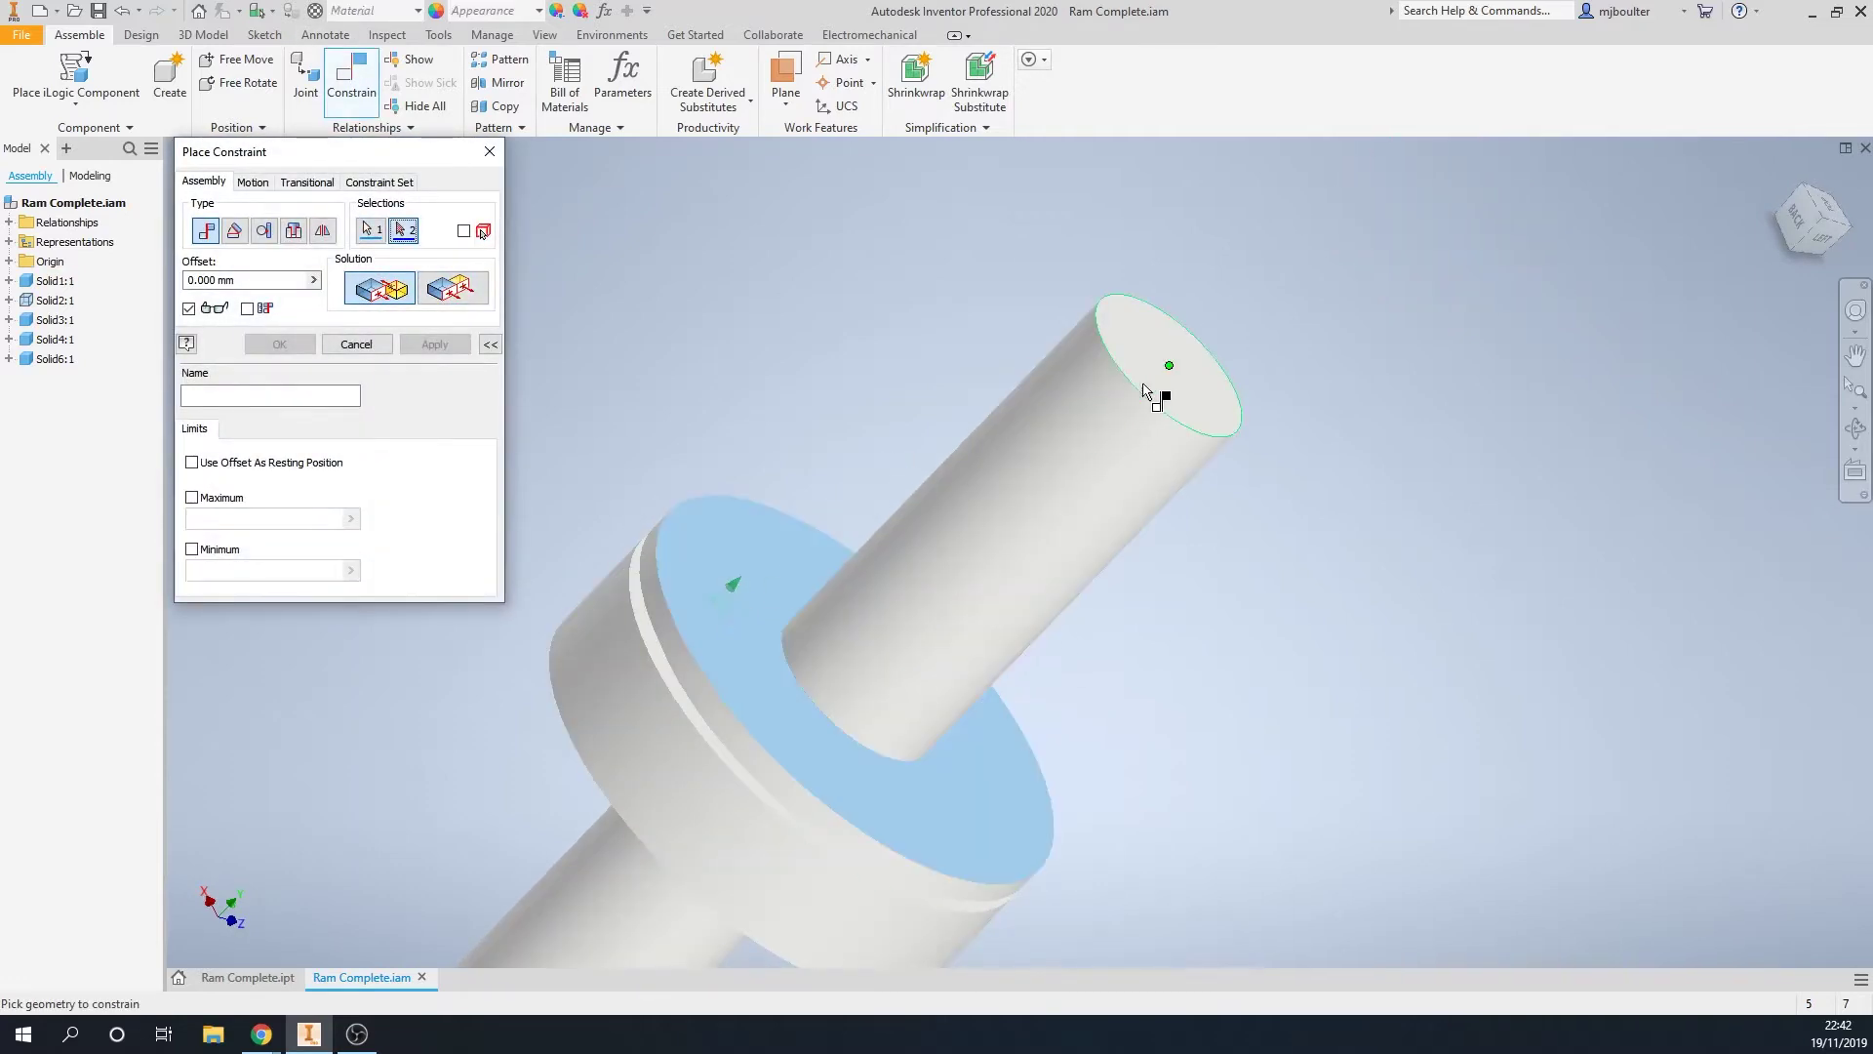
{"action": "left_click", "coordinate": [448, 293]}
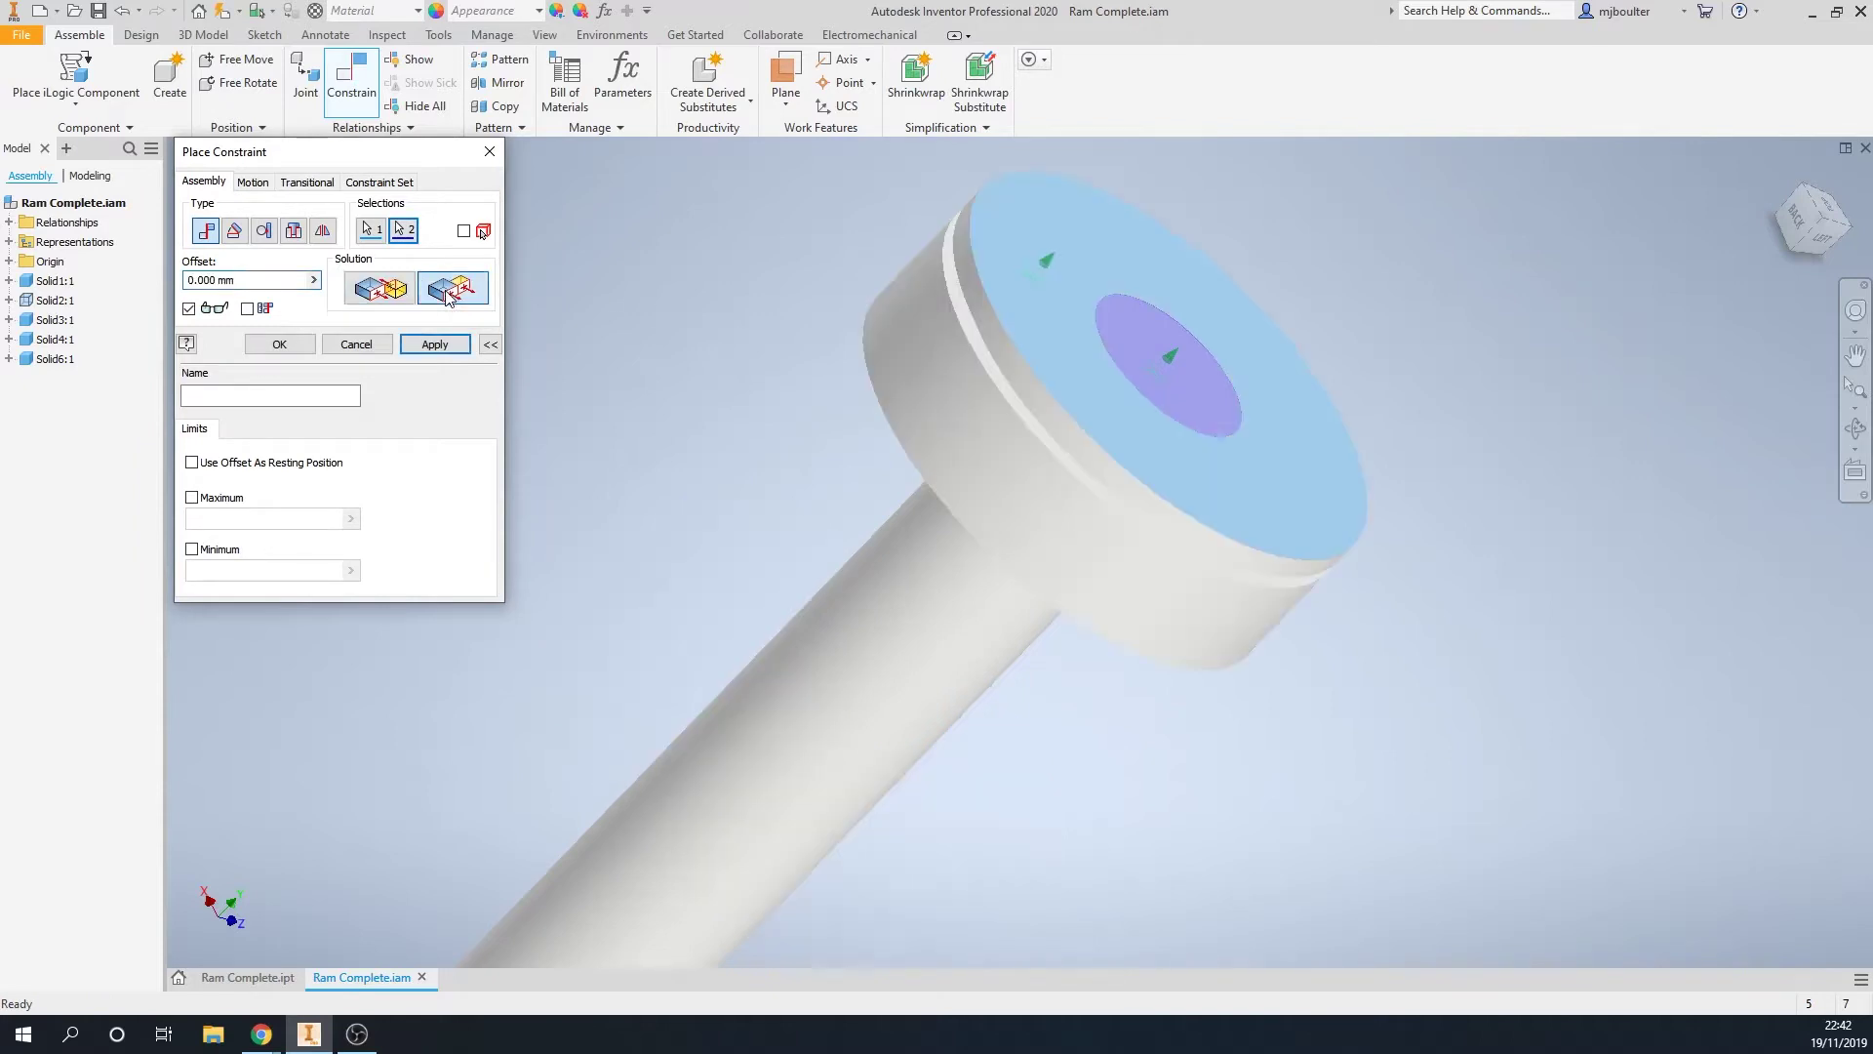
{"action": "left_click", "coordinate": [449, 347]}
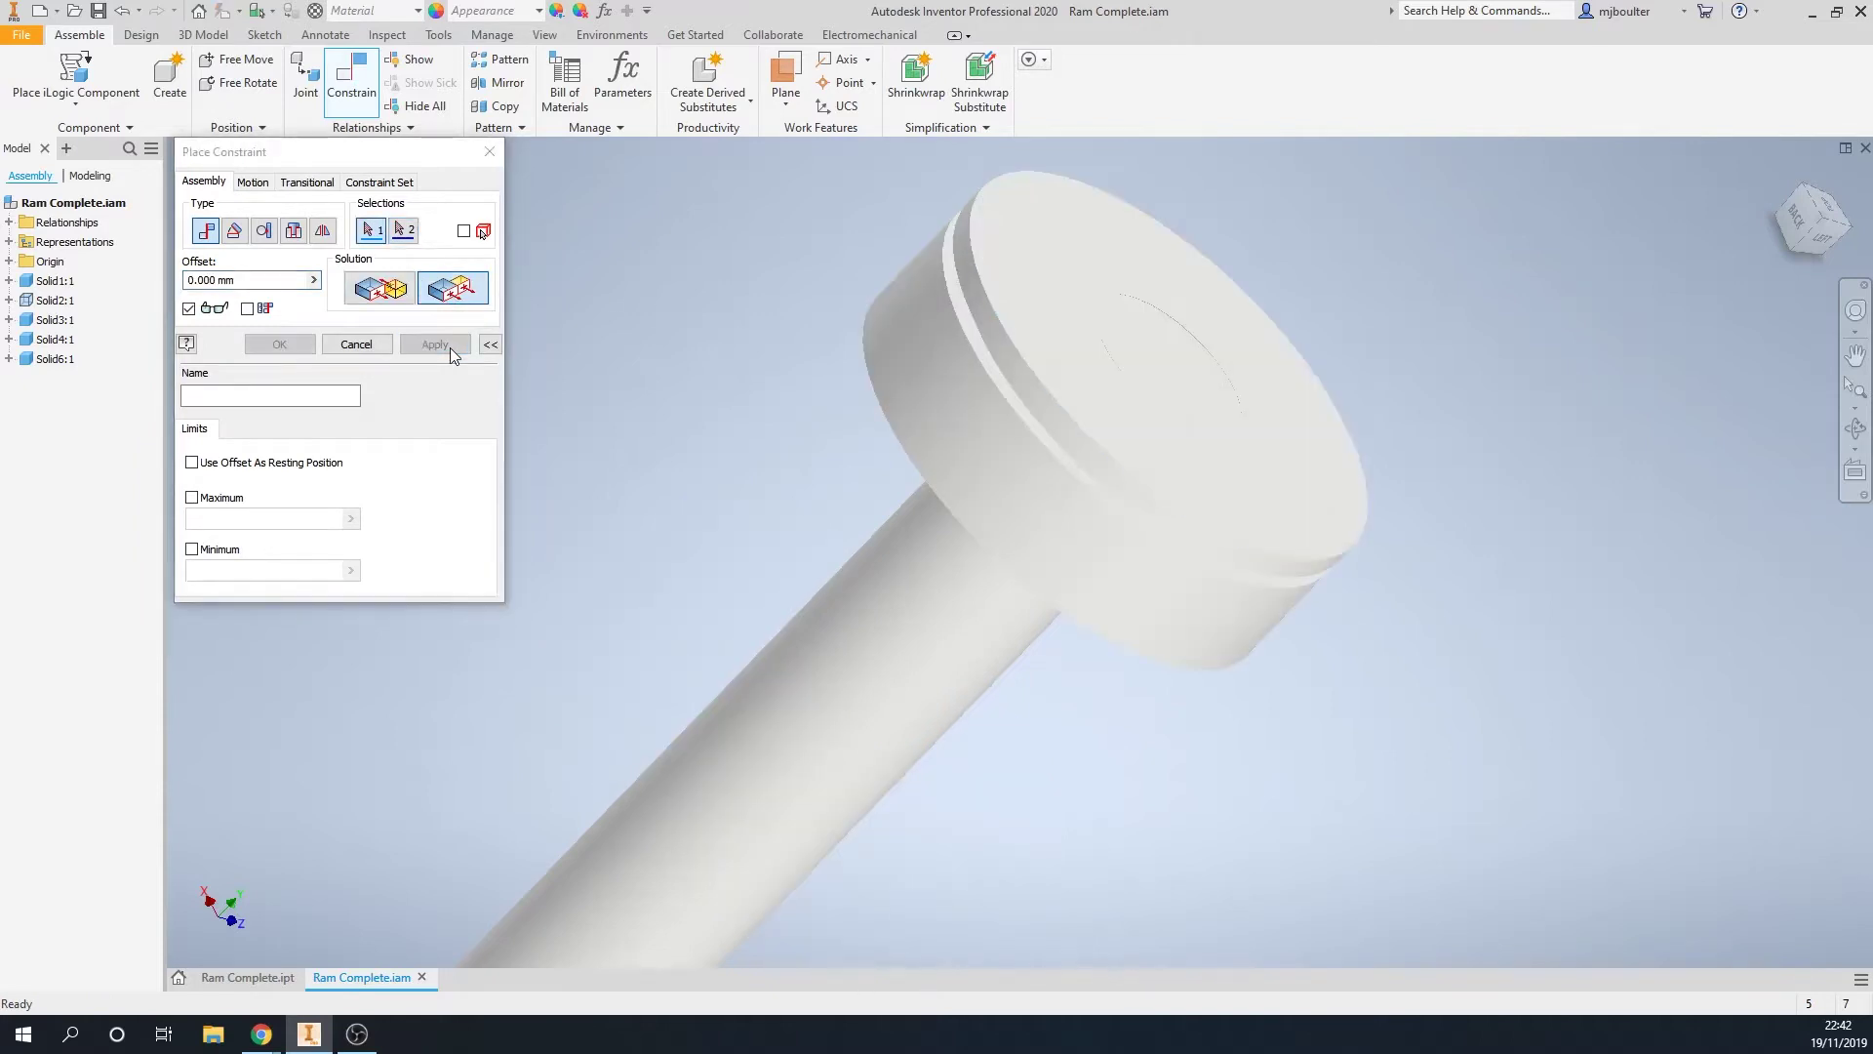
{"action": "left_click", "coordinate": [376, 347]}
Mate the rod's axis to the transparent cylinder tube's axis, and slide the rod partway along the tube
{"action": "scroll", "coordinate": [574, 422], "scroll_direction": "down", "scroll_amount": 5}
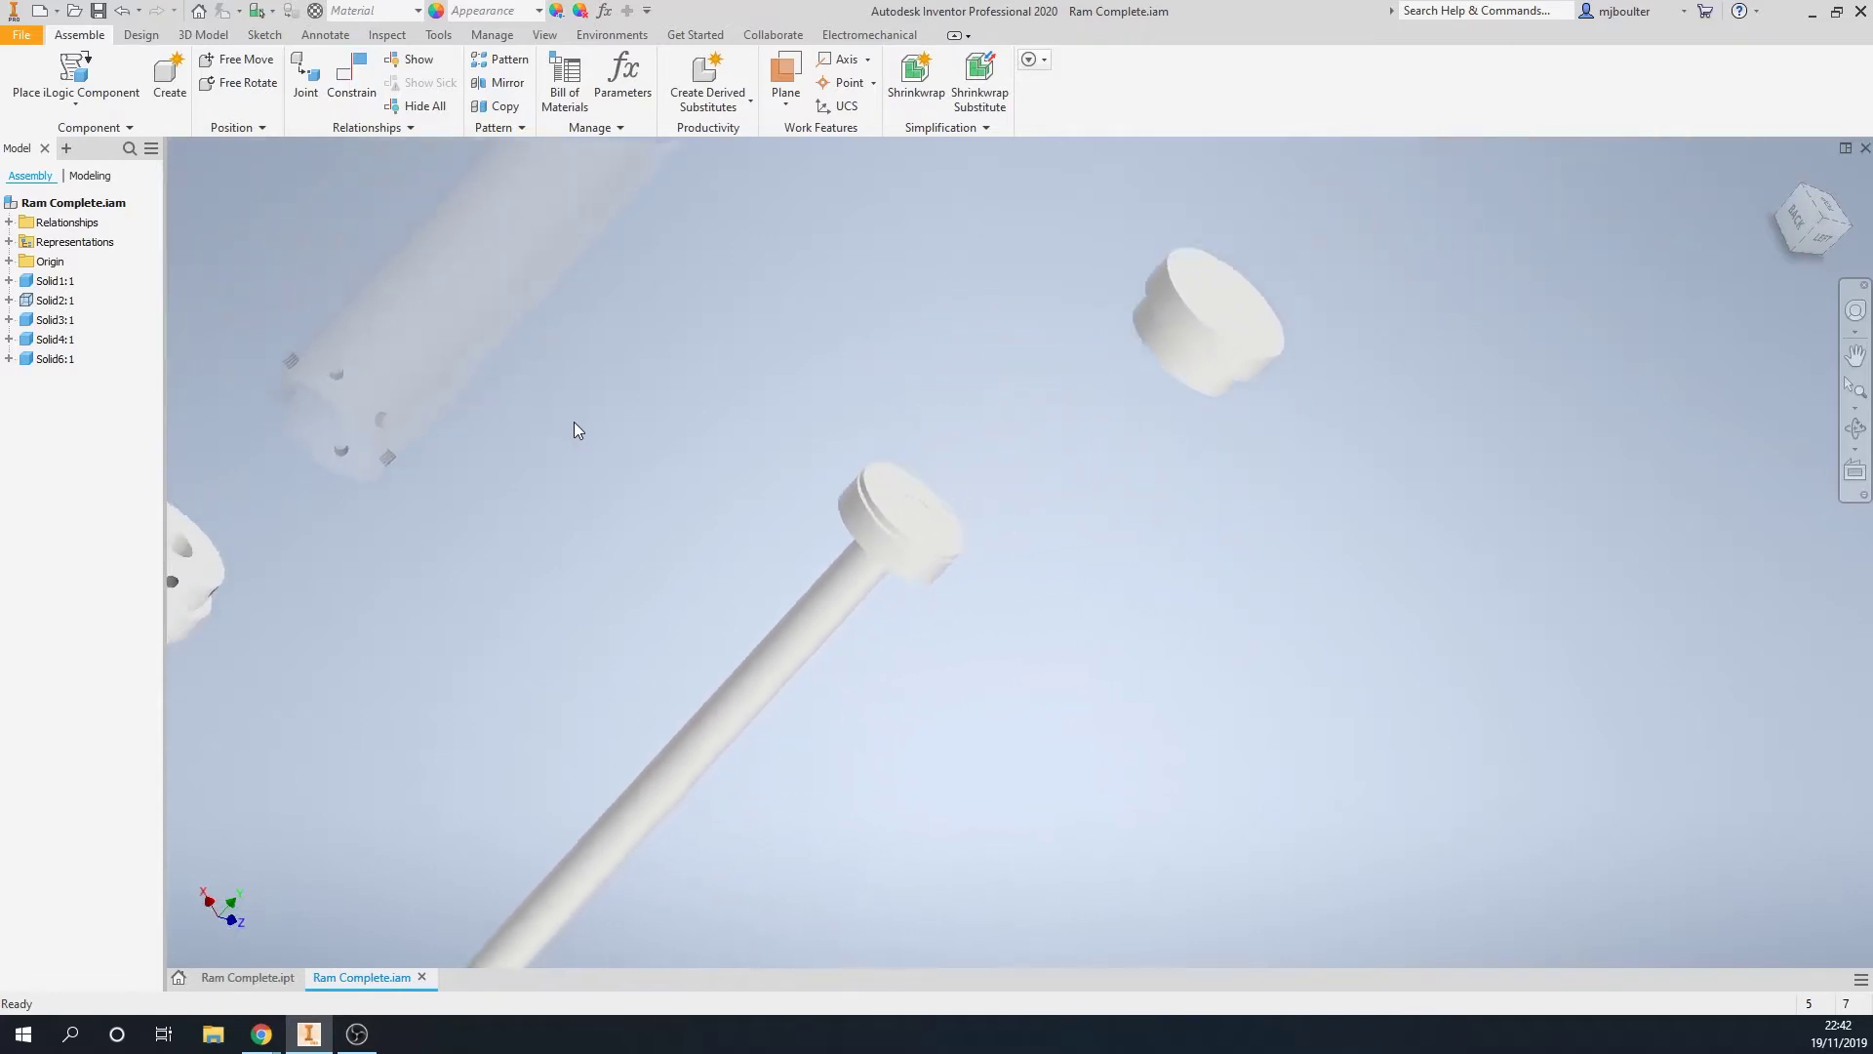
{"action": "left_click", "coordinate": [357, 68]}
{"action": "left_click", "coordinate": [864, 695]}
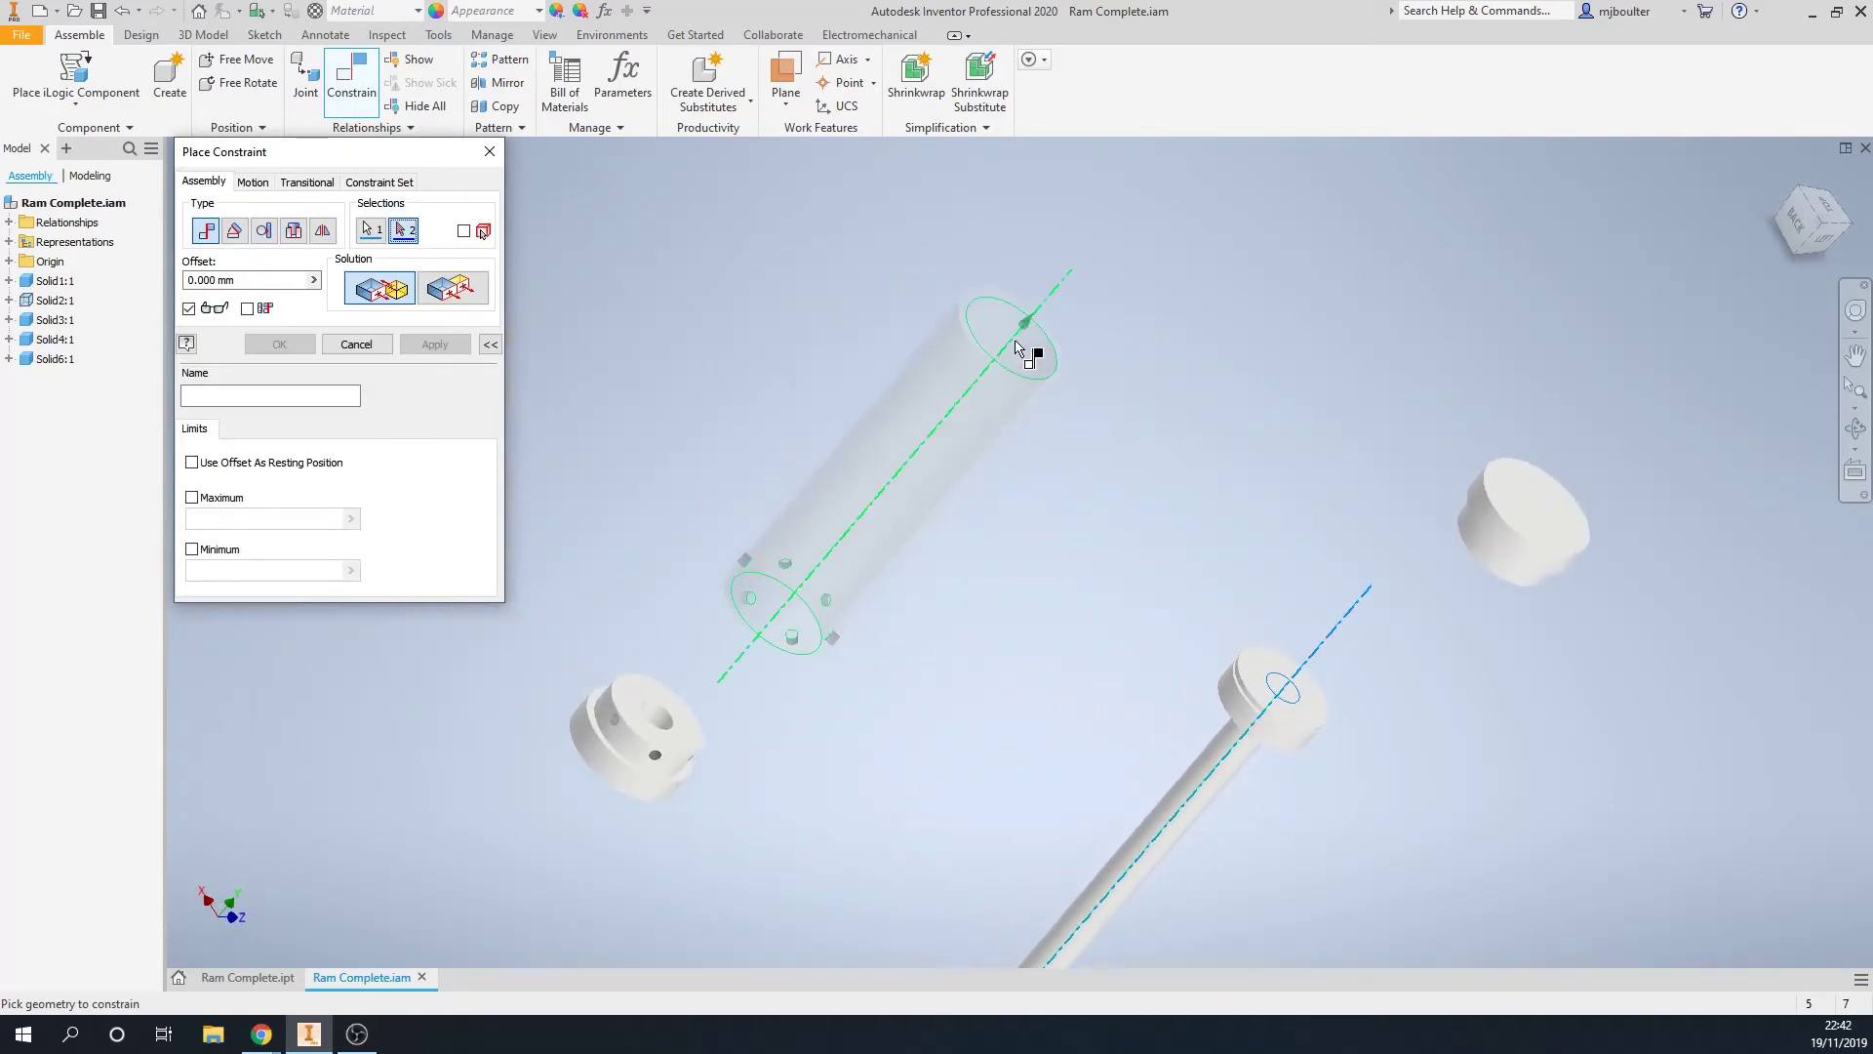
{"action": "left_click", "coordinate": [1015, 346]}
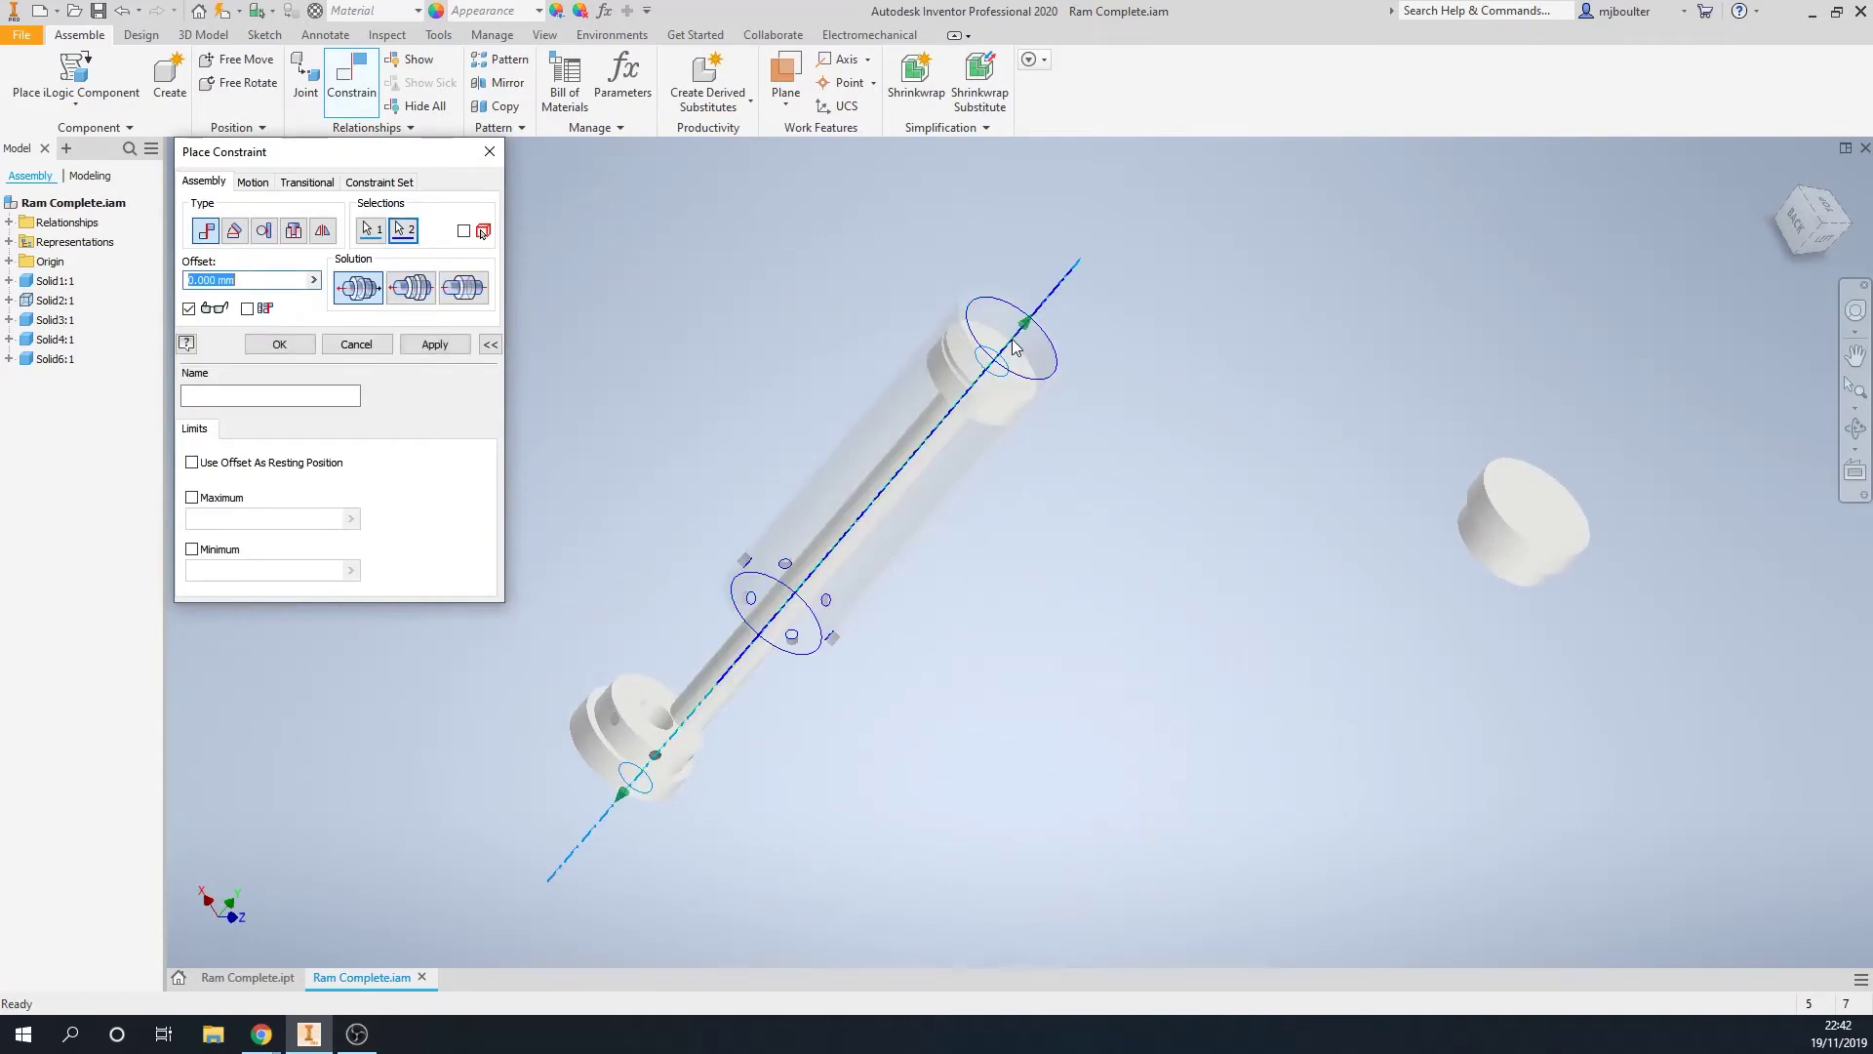
{"action": "left_click", "coordinate": [438, 349]}
{"action": "left_click", "coordinate": [373, 346]}
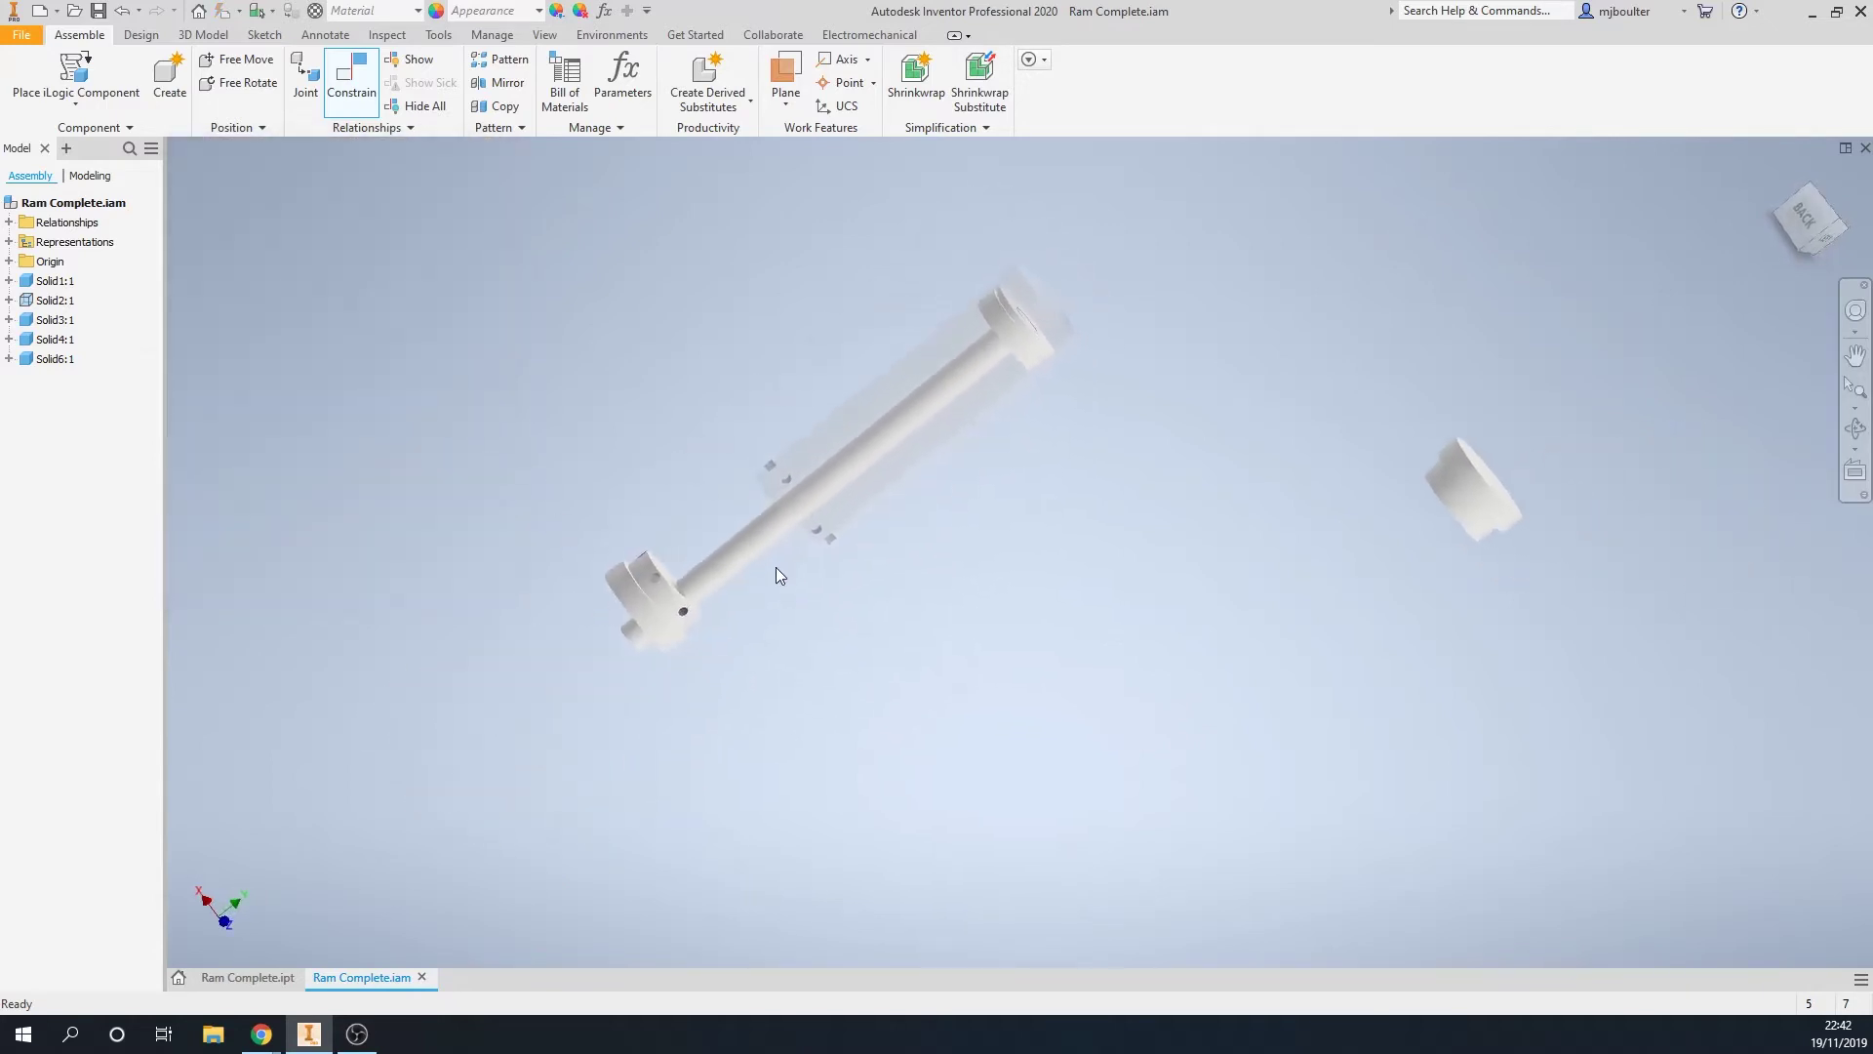
{"action": "left_click_drag", "start_coordinate": [777, 570], "coordinate": [644, 600]}
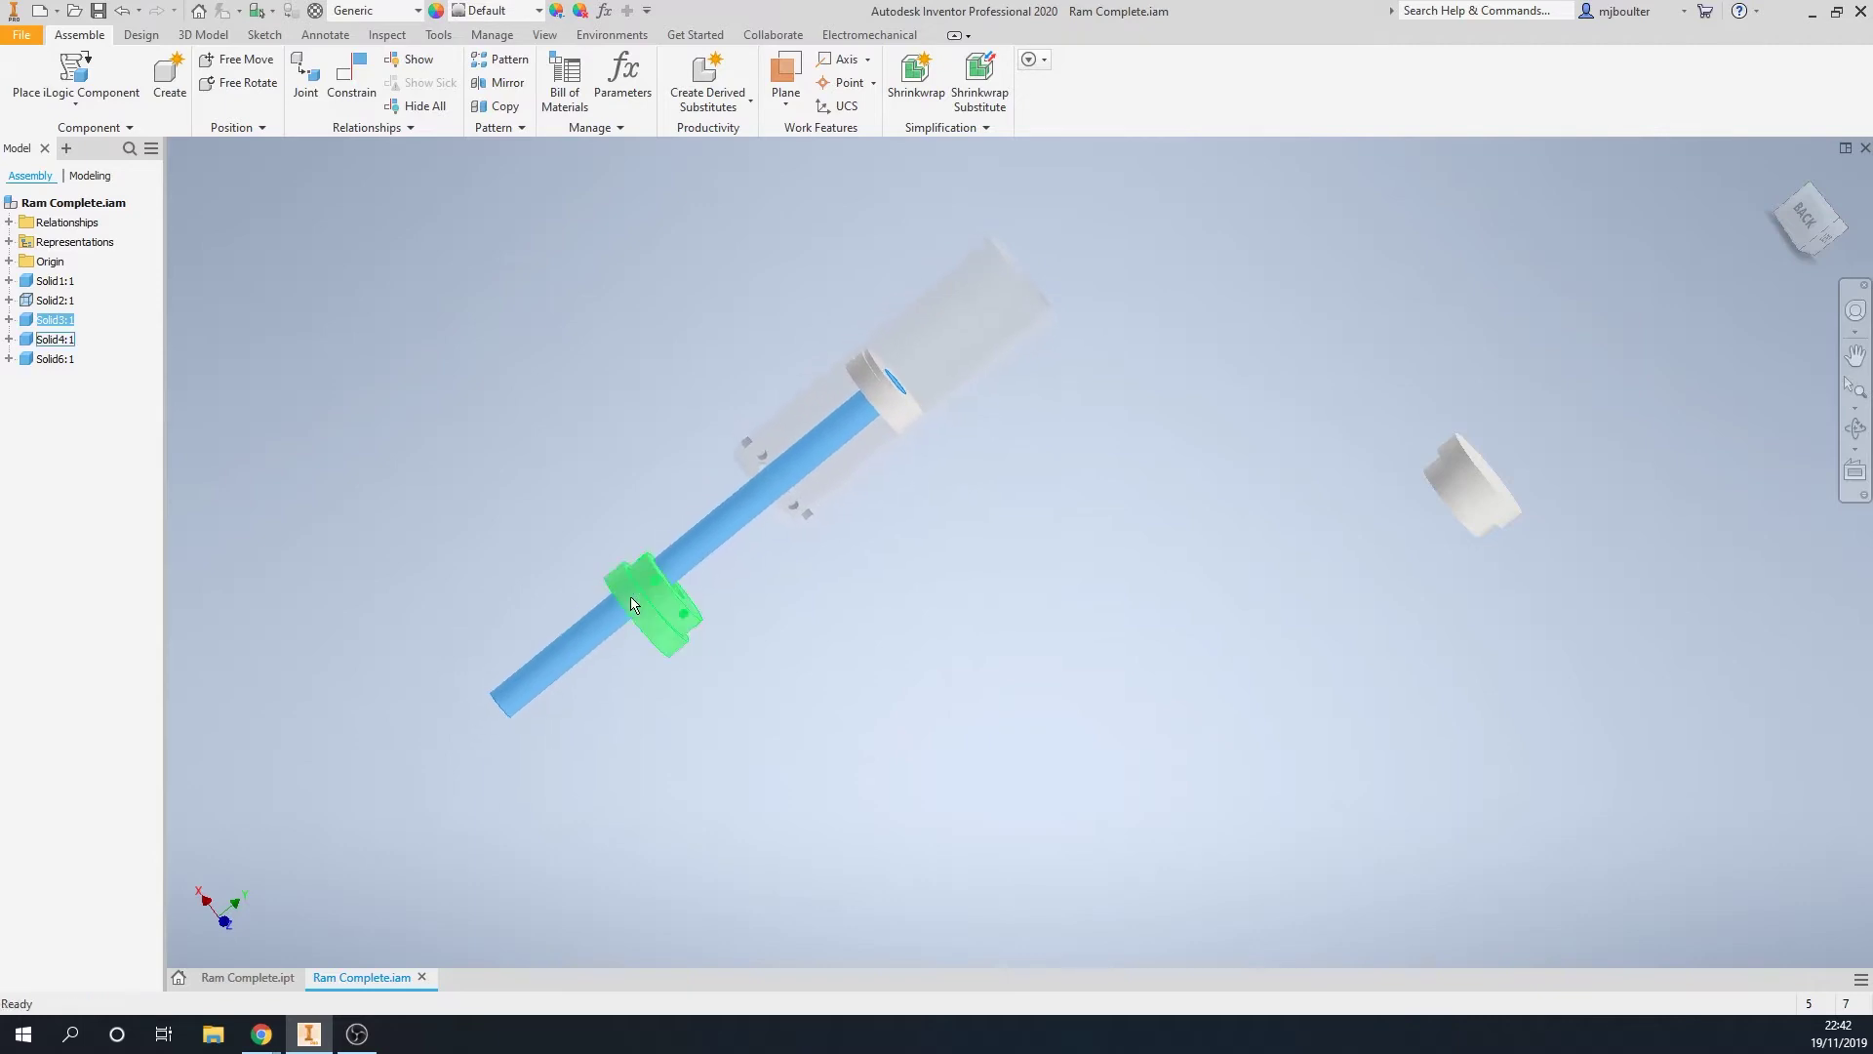
Mate the centre point of the end cap's shoulder edge to the centre of the tube's open end edge, with 0 mm offset
{"action": "scroll", "coordinate": [666, 605], "scroll_direction": "up", "scroll_amount": 5}
{"action": "scroll", "coordinate": [689, 587], "scroll_direction": "up", "scroll_amount": 3}
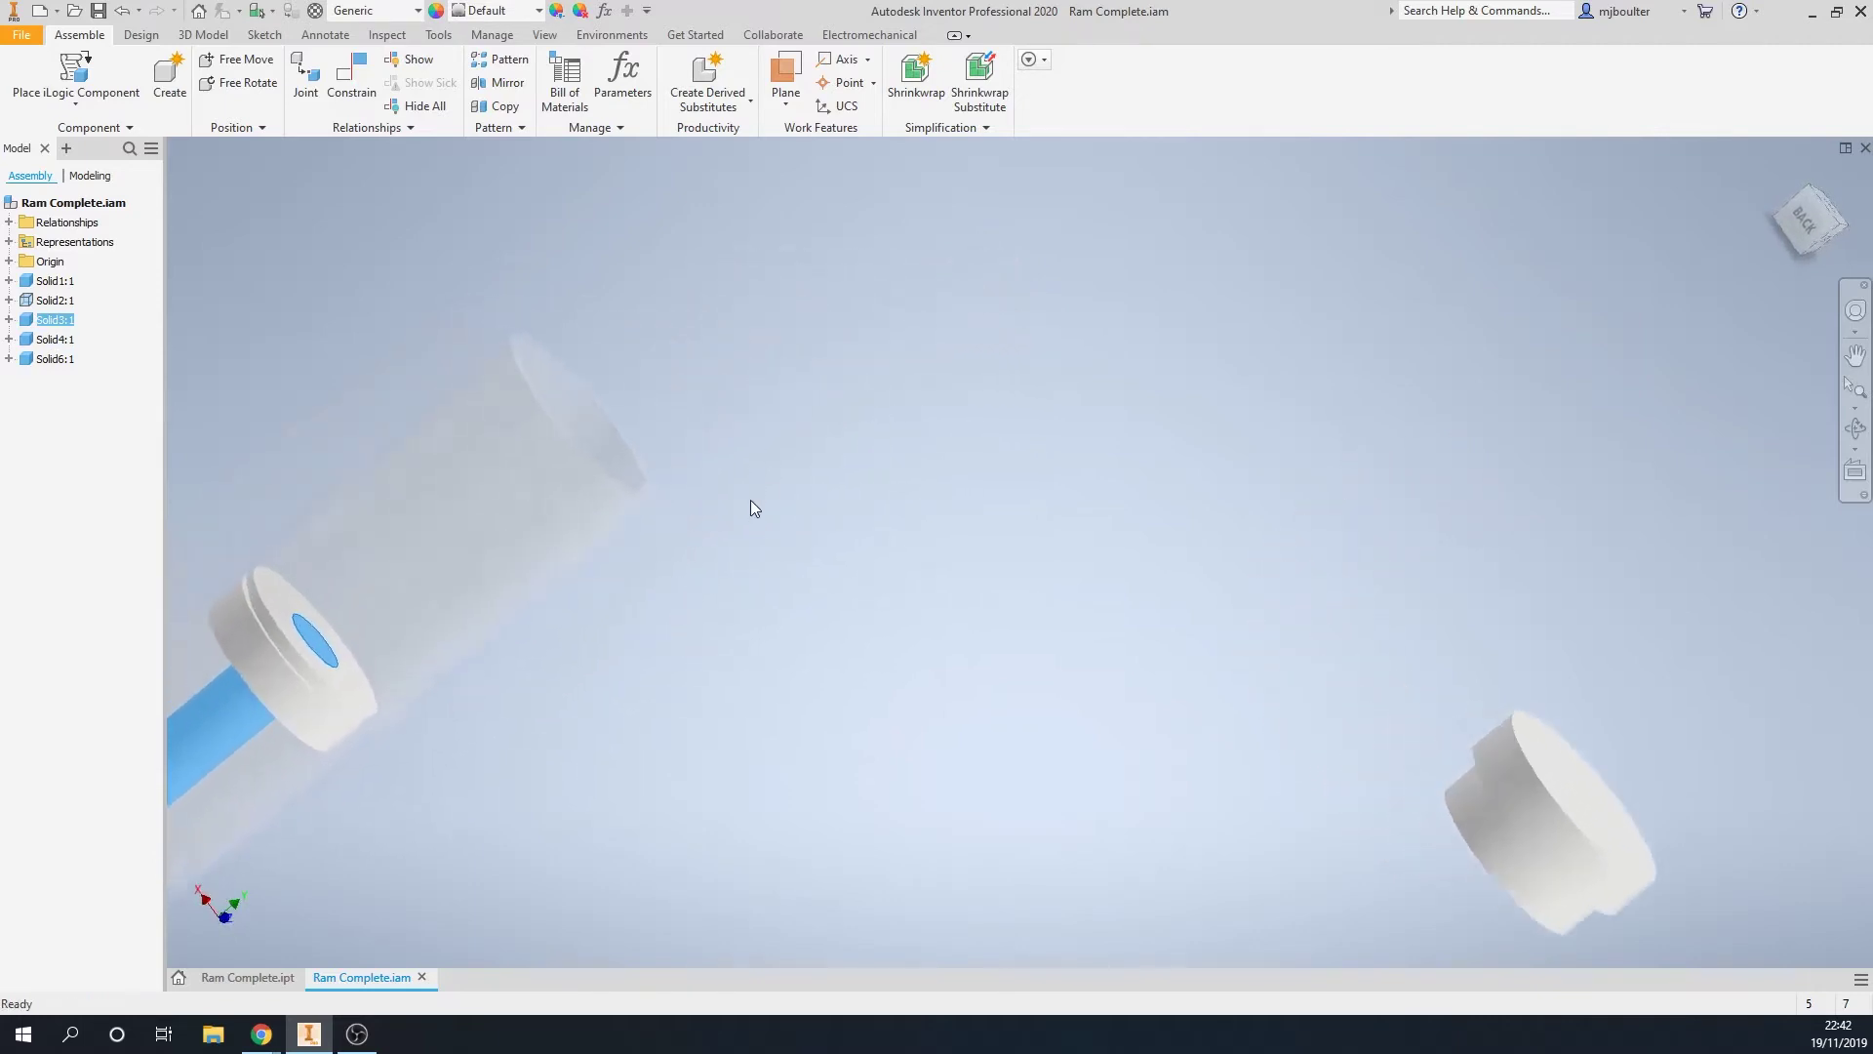
{"action": "left_click", "coordinate": [347, 73]}
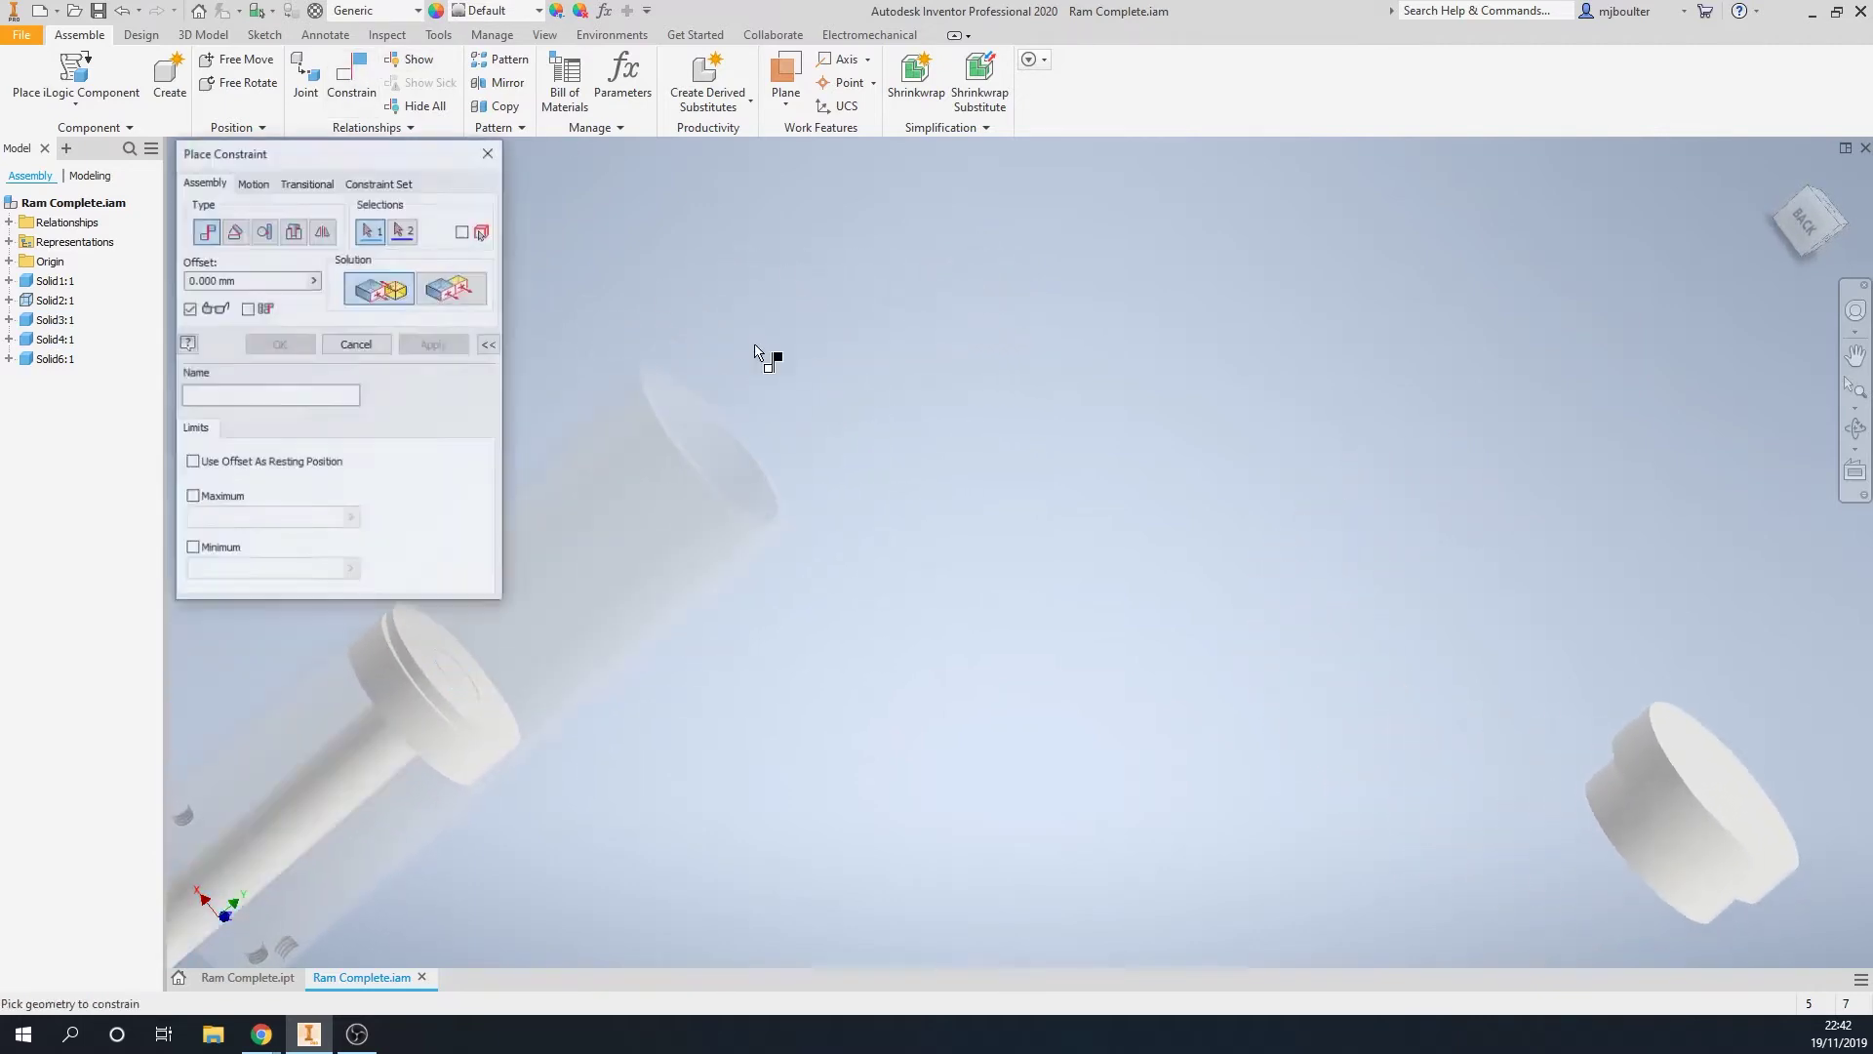
{"action": "scroll", "coordinate": [832, 410], "scroll_direction": "up", "scroll_amount": 5}
{"action": "middle_click_drag", "start_coordinate": [854, 434], "coordinate": [861, 478], "text": "shift"}
{"action": "left_click", "coordinate": [854, 479]}
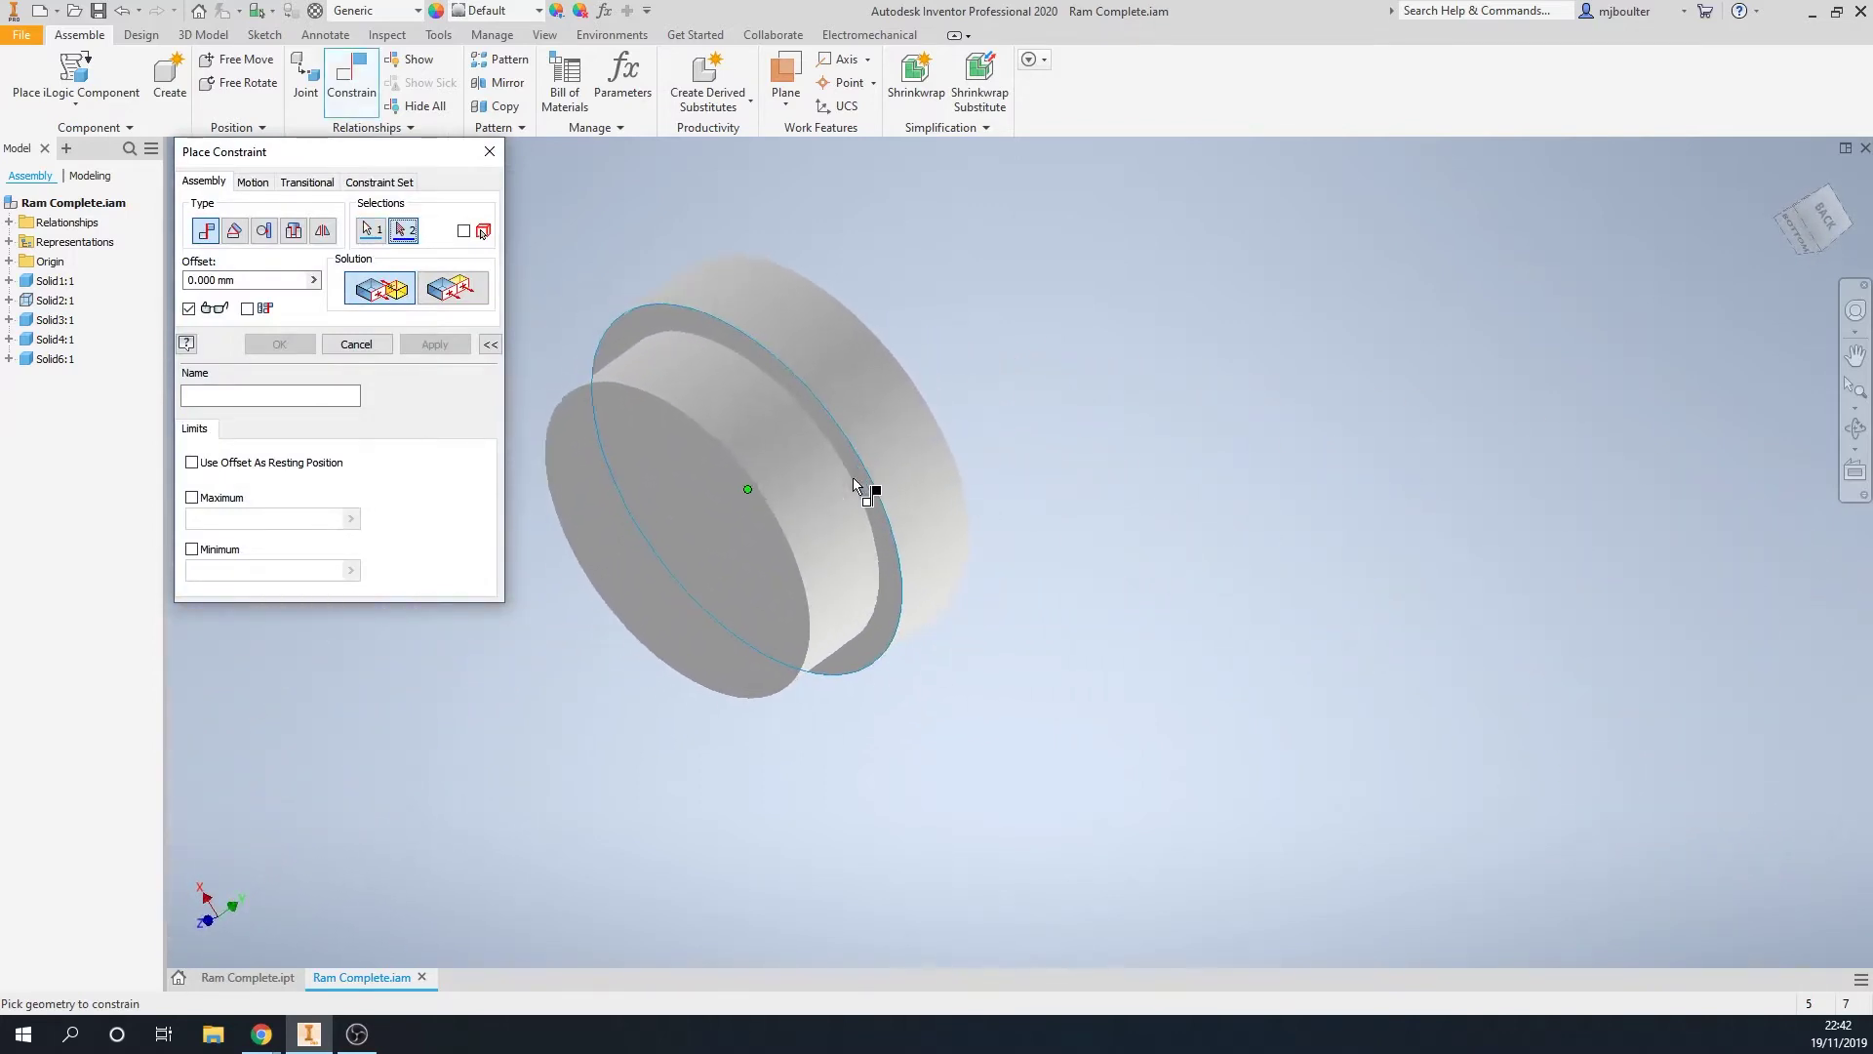
{"action": "middle_click_drag", "start_coordinate": [853, 484], "coordinate": [953, 371], "text": "shift"}
{"action": "left_click", "coordinate": [952, 367]}
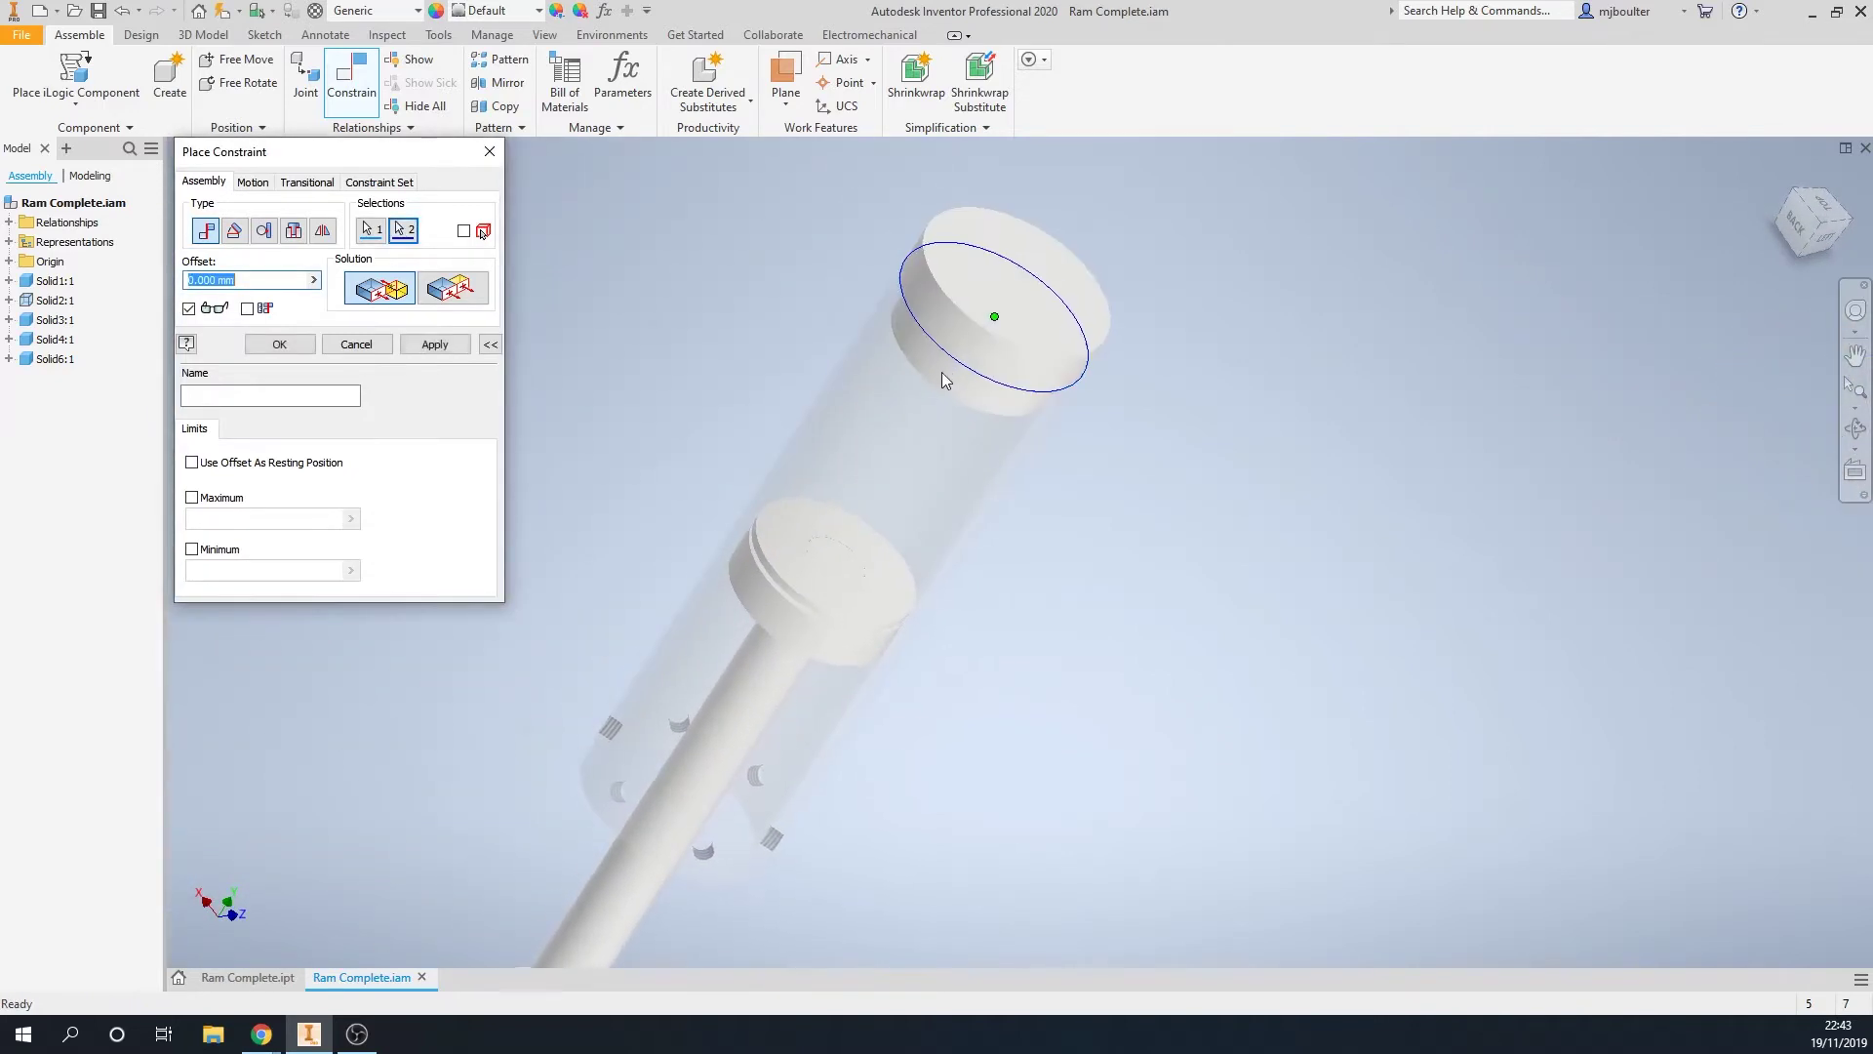
{"action": "left_click", "coordinate": [428, 349]}
{"action": "left_click", "coordinate": [389, 345]}
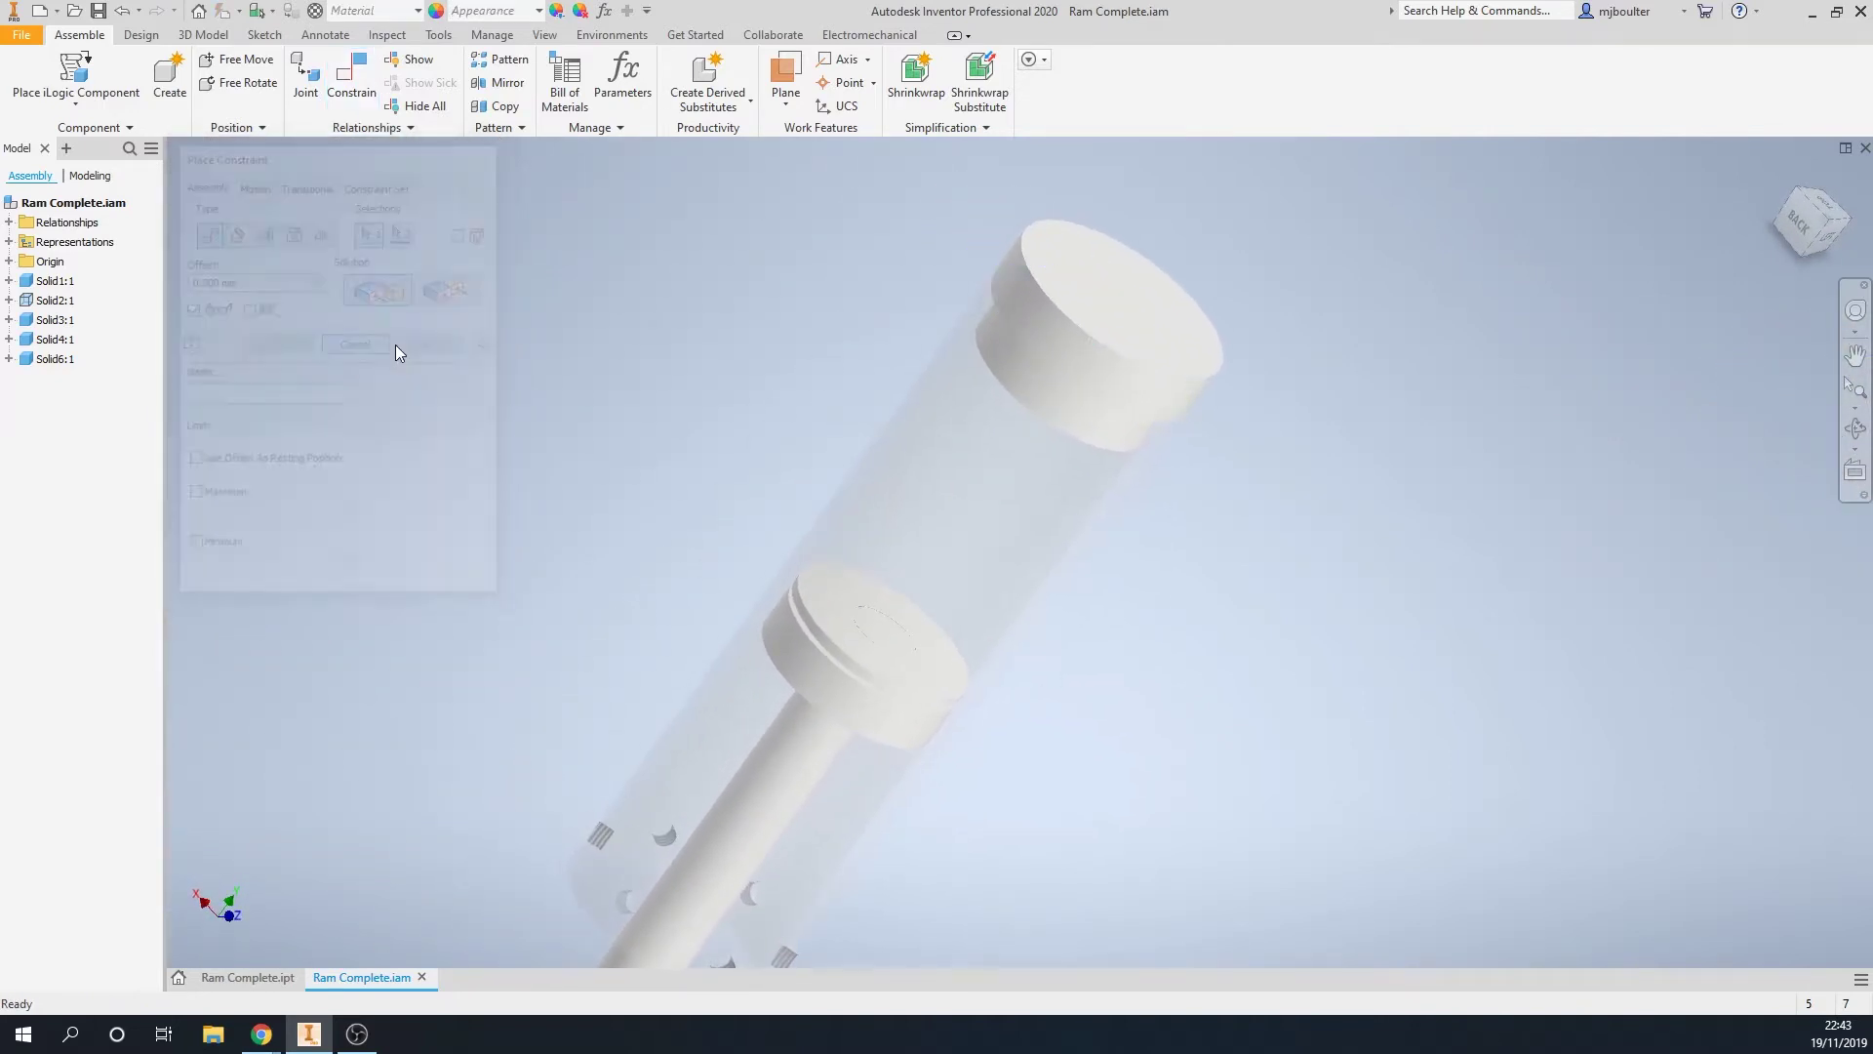
Mate the end cap's ring-shaped shoulder face to the tube's end face with 0 mm offset, and test the cap's remaining movement
{"action": "left_click_drag", "start_coordinate": [1016, 322], "coordinate": [1056, 285]}
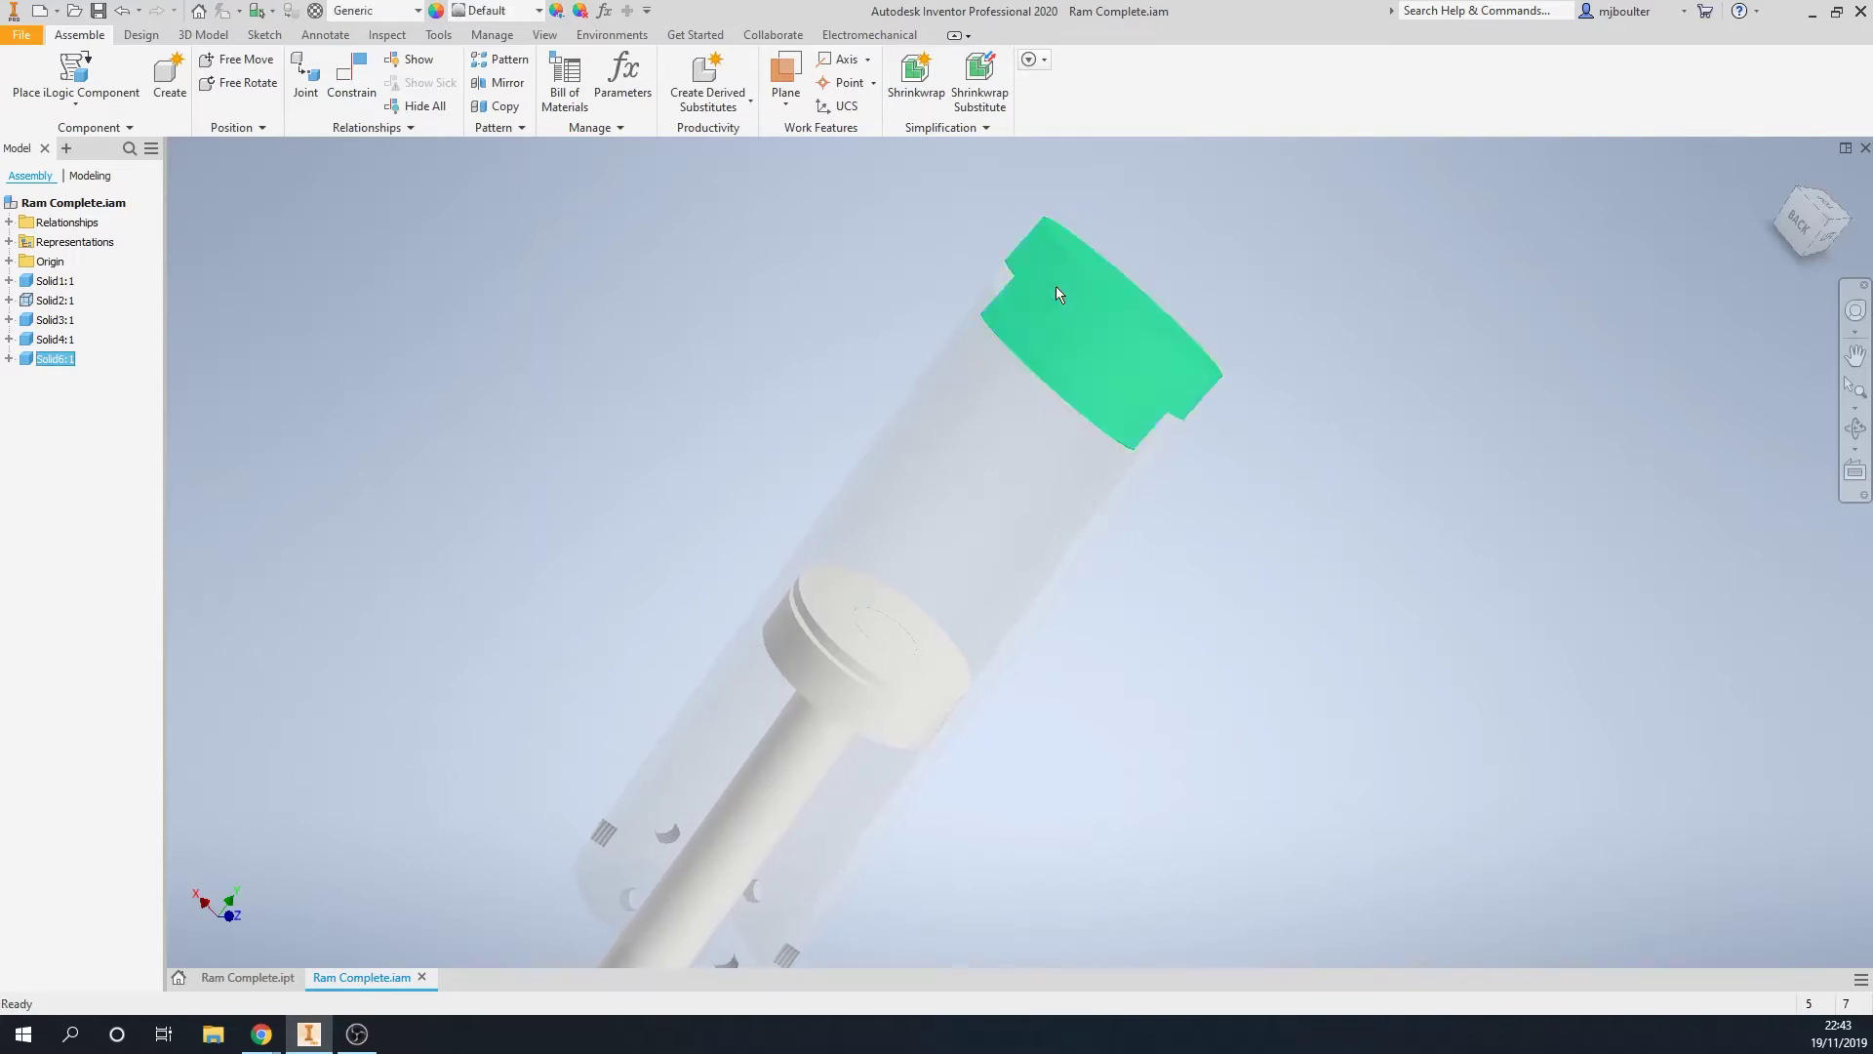
{"action": "key", "text": "End"}
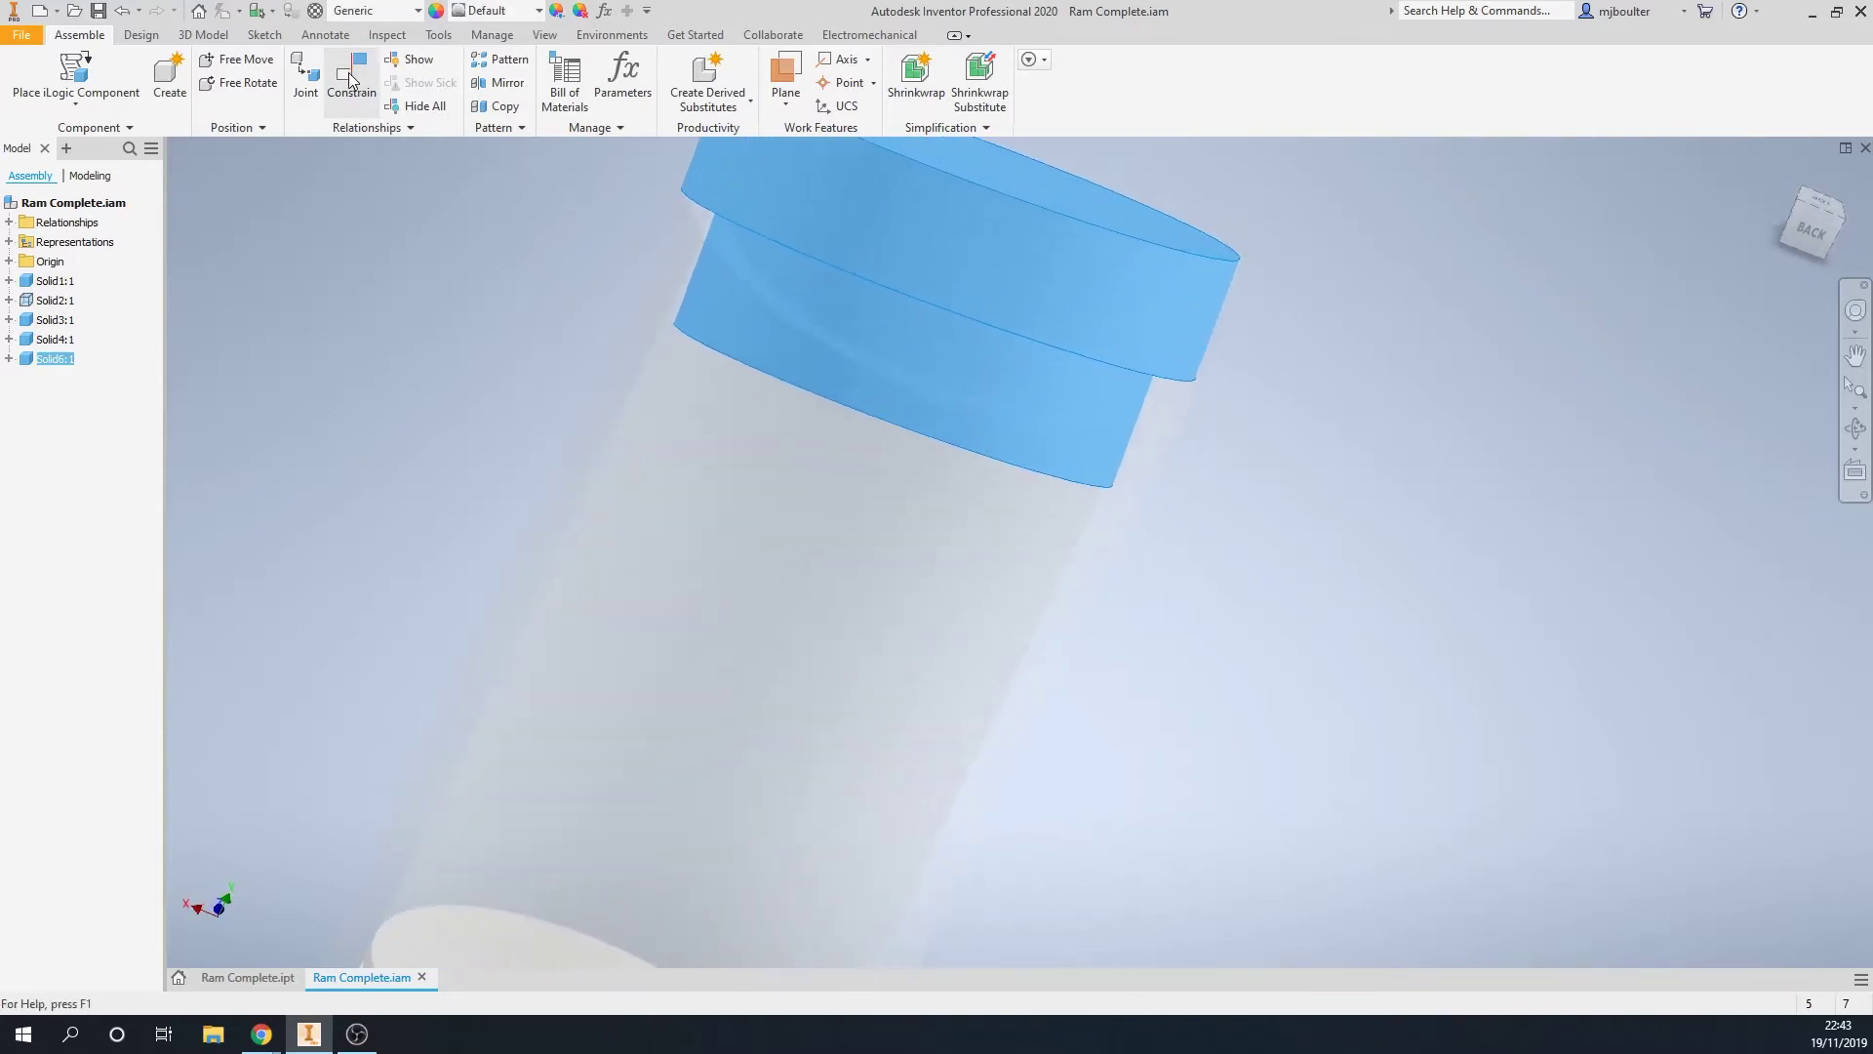
{"action": "left_click", "coordinate": [351, 78]}
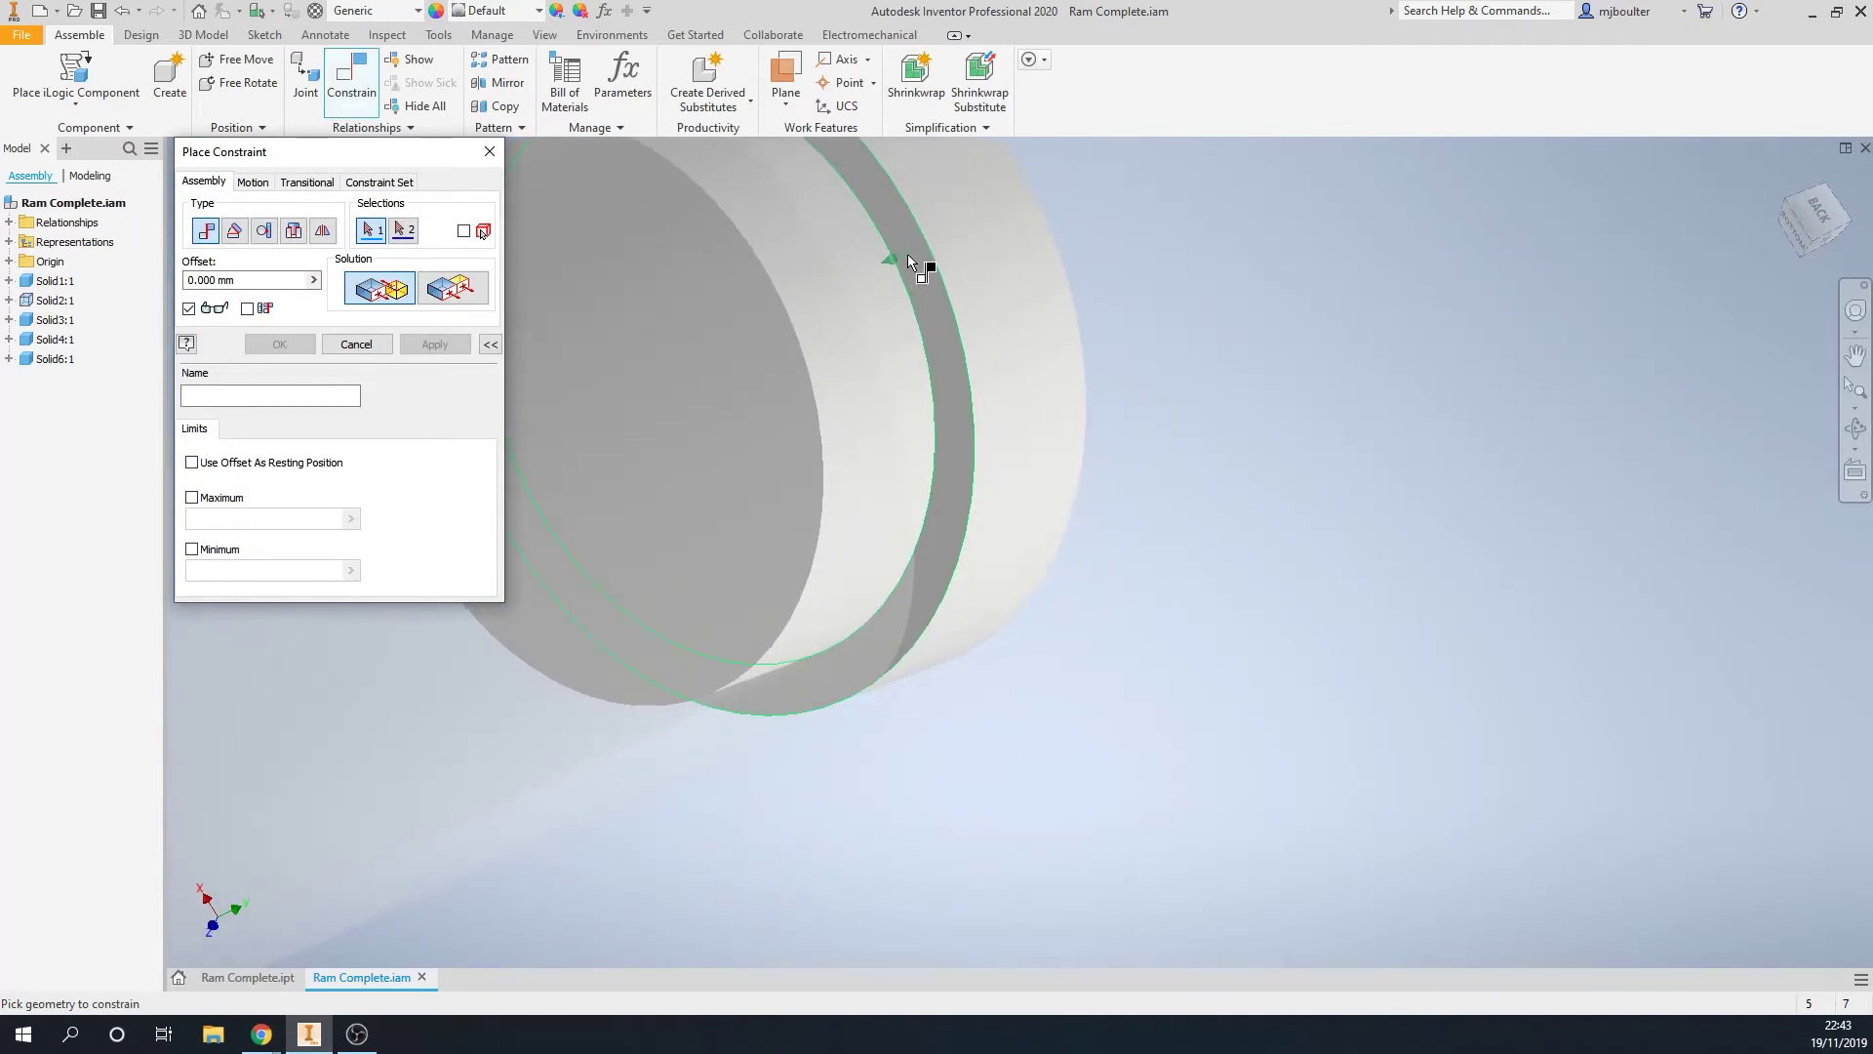
{"action": "mouse_move", "coordinate": [907, 260]}
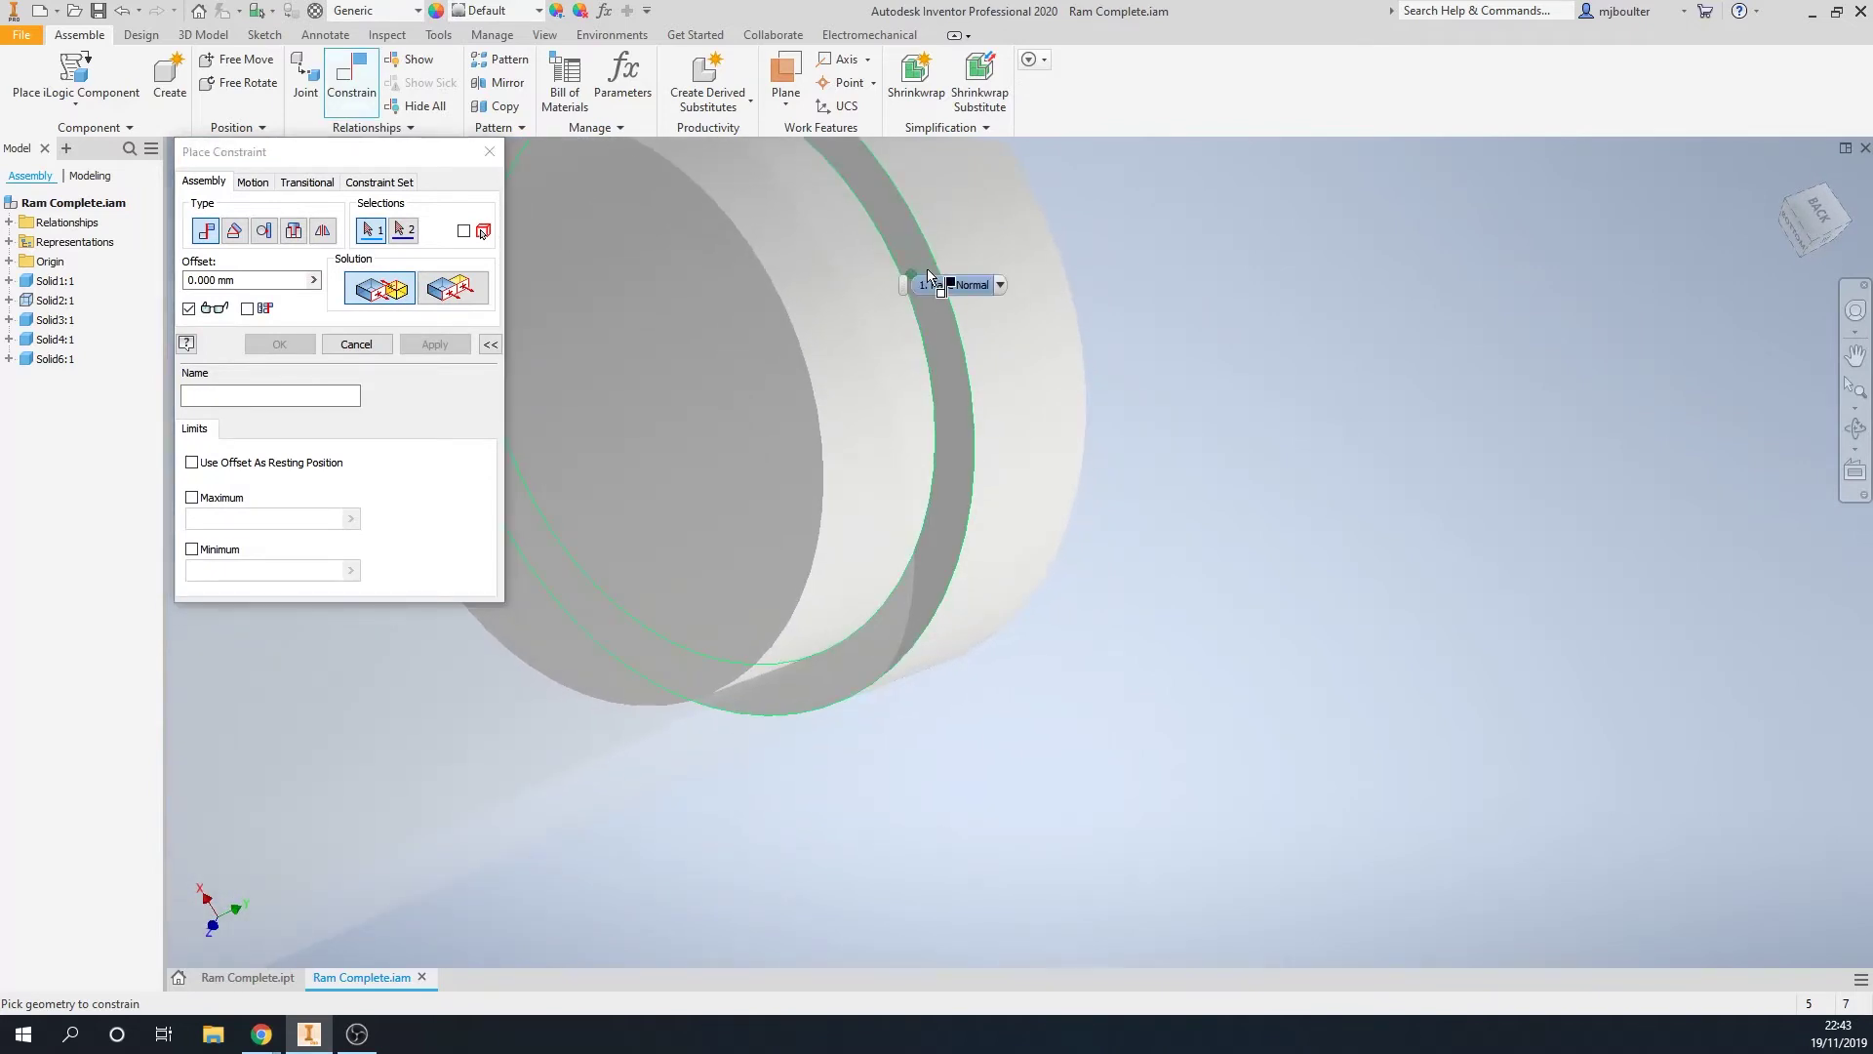
{"action": "left_click", "coordinate": [907, 260]}
{"action": "middle_click_drag", "start_coordinate": [907, 255], "coordinate": [861, 331], "text": "shift"}
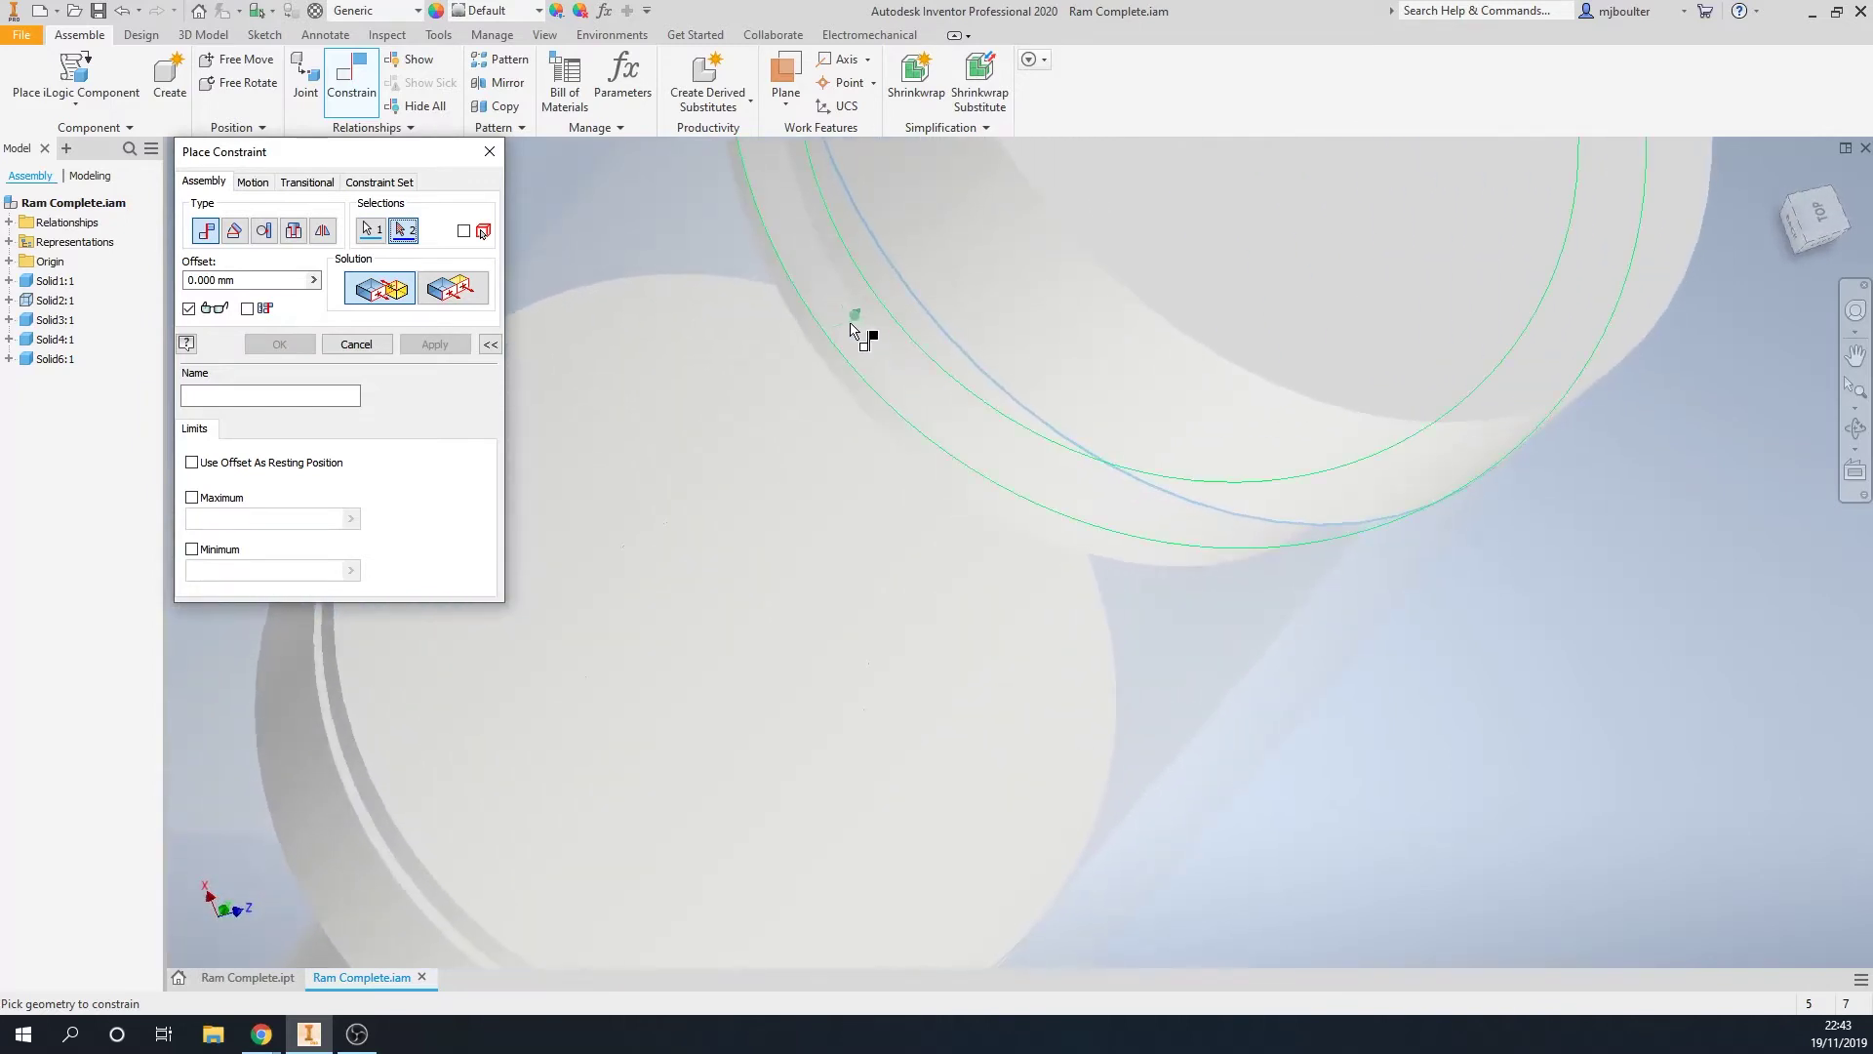
{"action": "left_click", "coordinate": [851, 330]}
{"action": "left_click", "coordinate": [432, 346]}
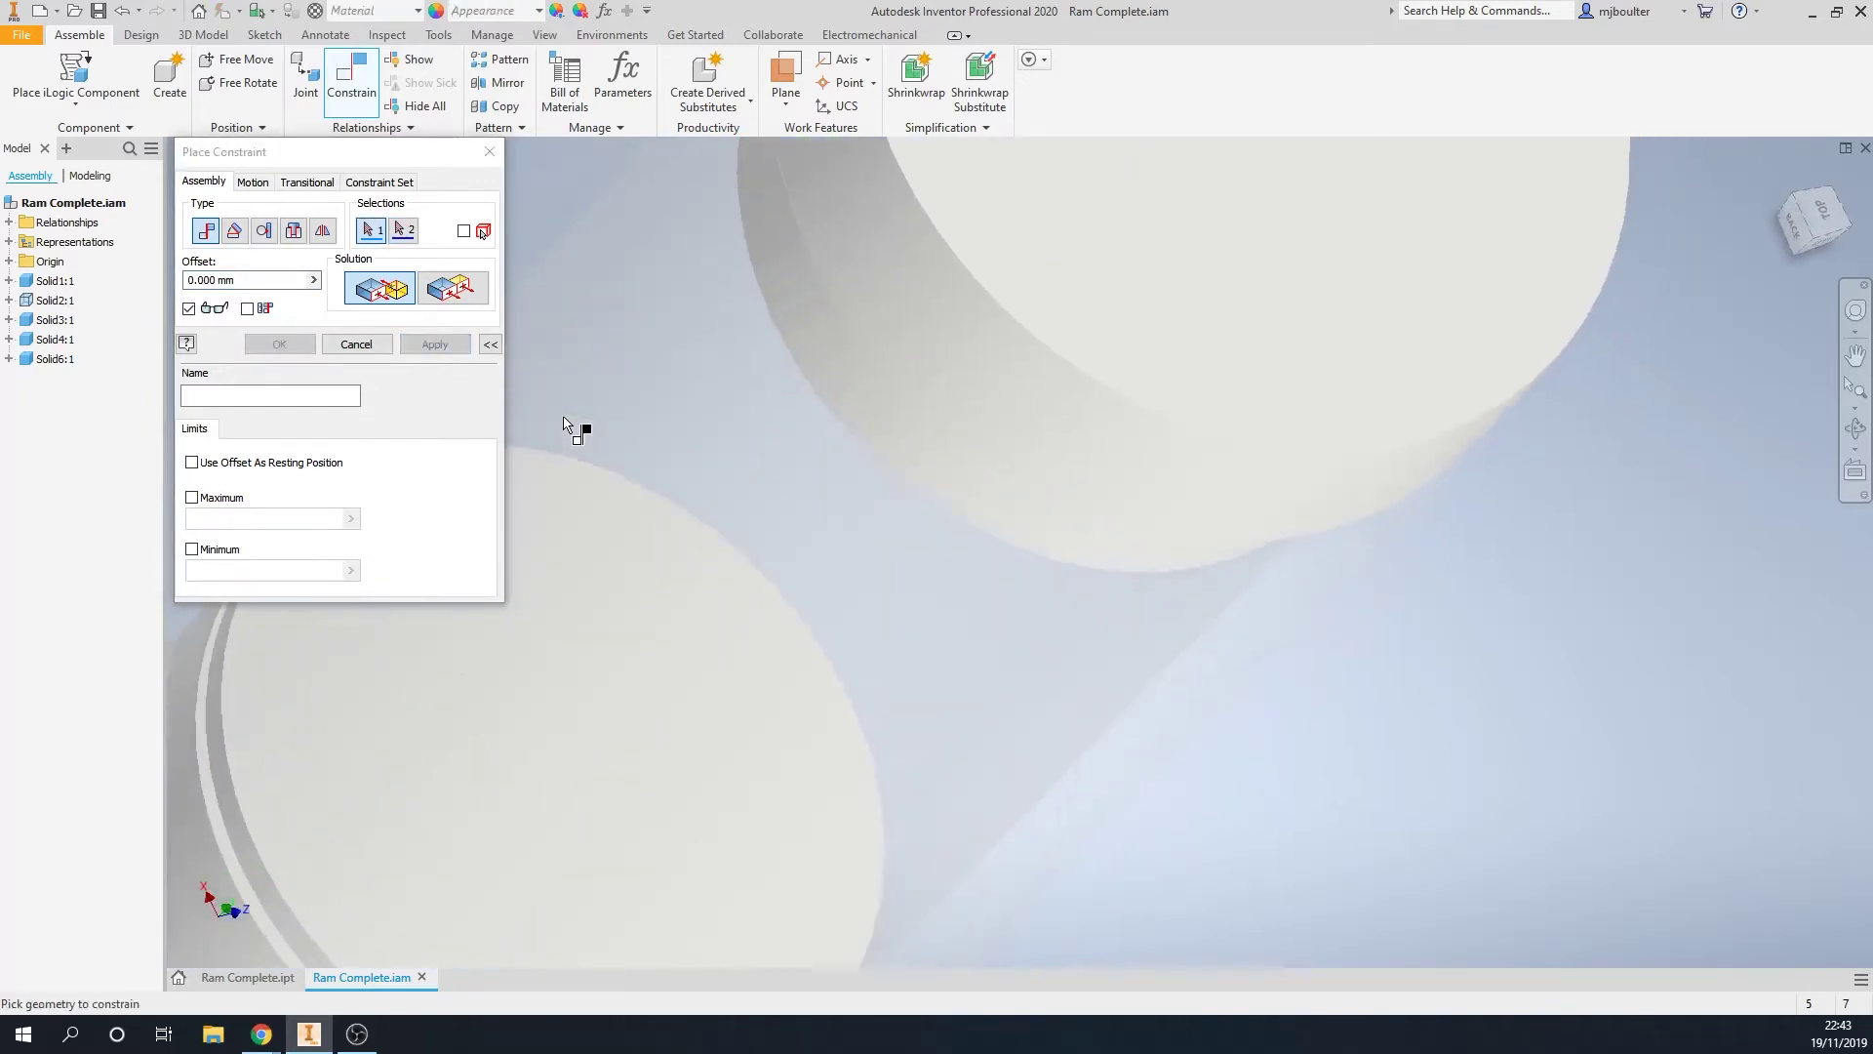
{"action": "left_click", "coordinate": [360, 343]}
{"action": "key", "text": "F6"}
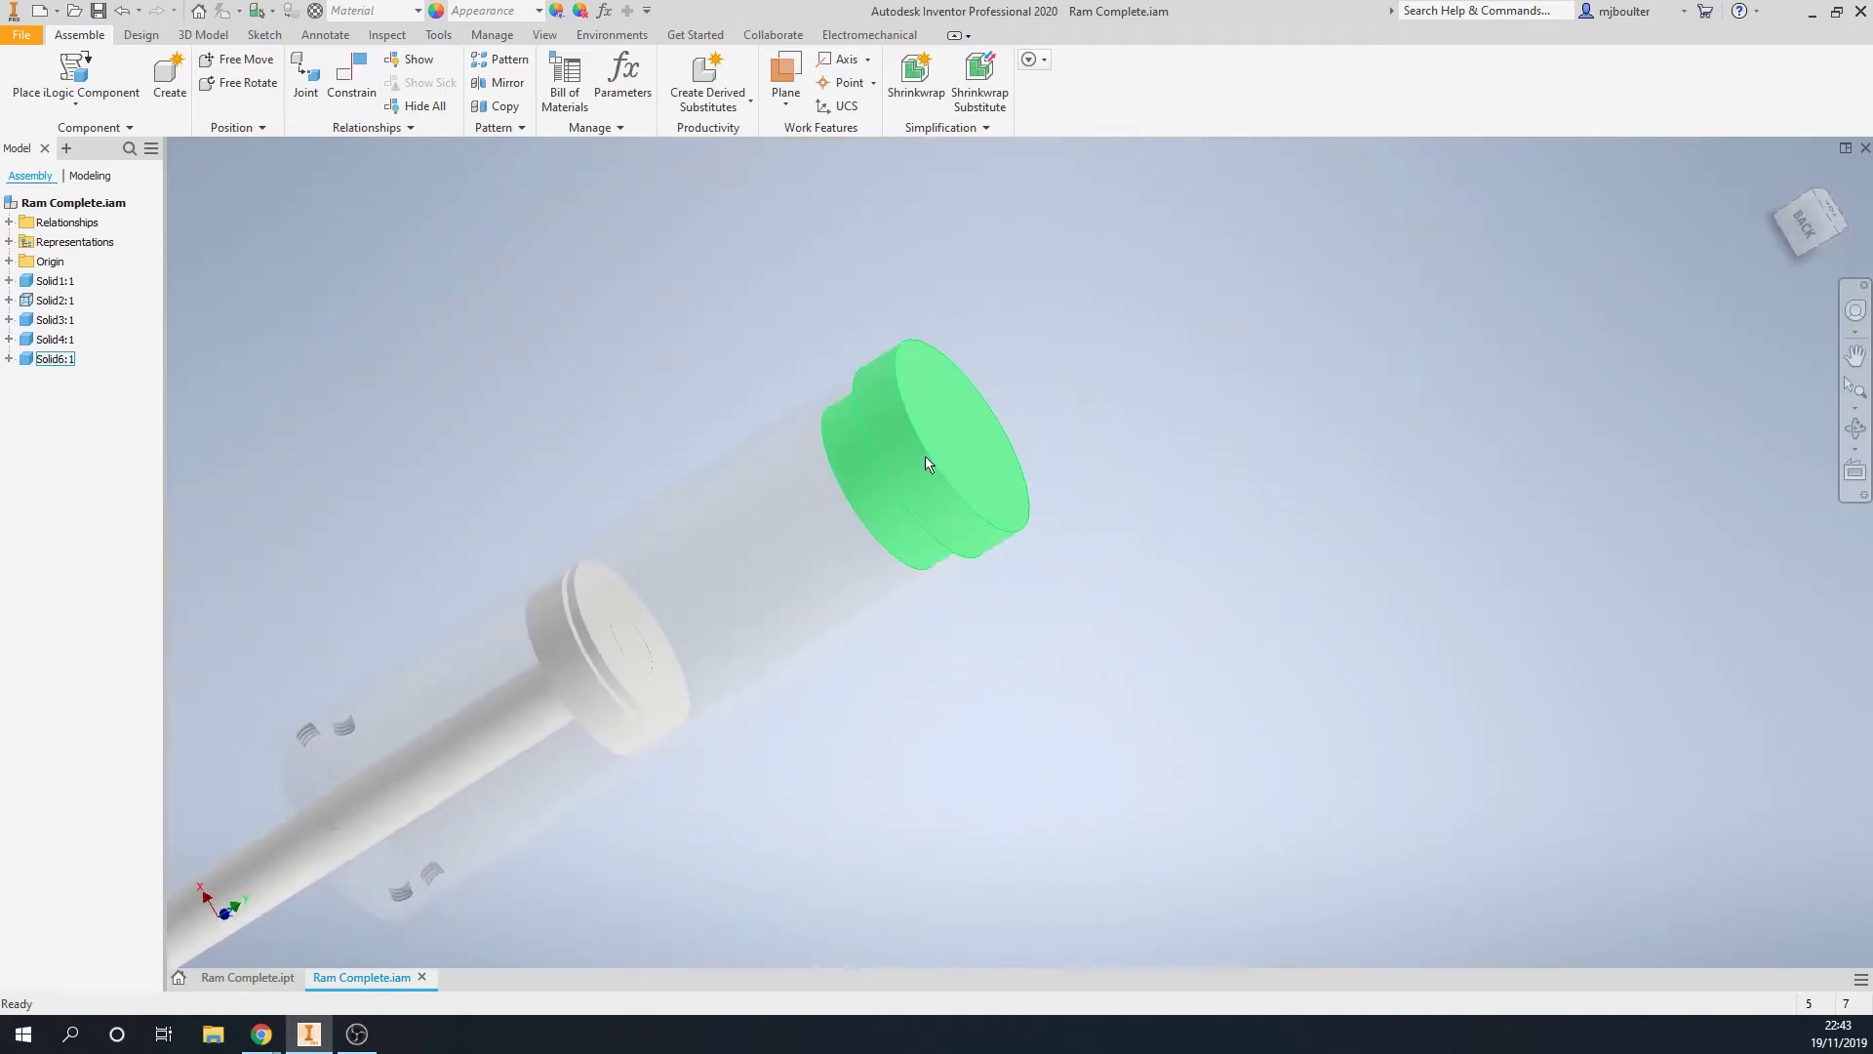
{"action": "left_click", "coordinate": [971, 454]}
{"action": "middle_click_drag", "start_coordinate": [975, 453], "coordinate": [941, 519], "text": "shift"}
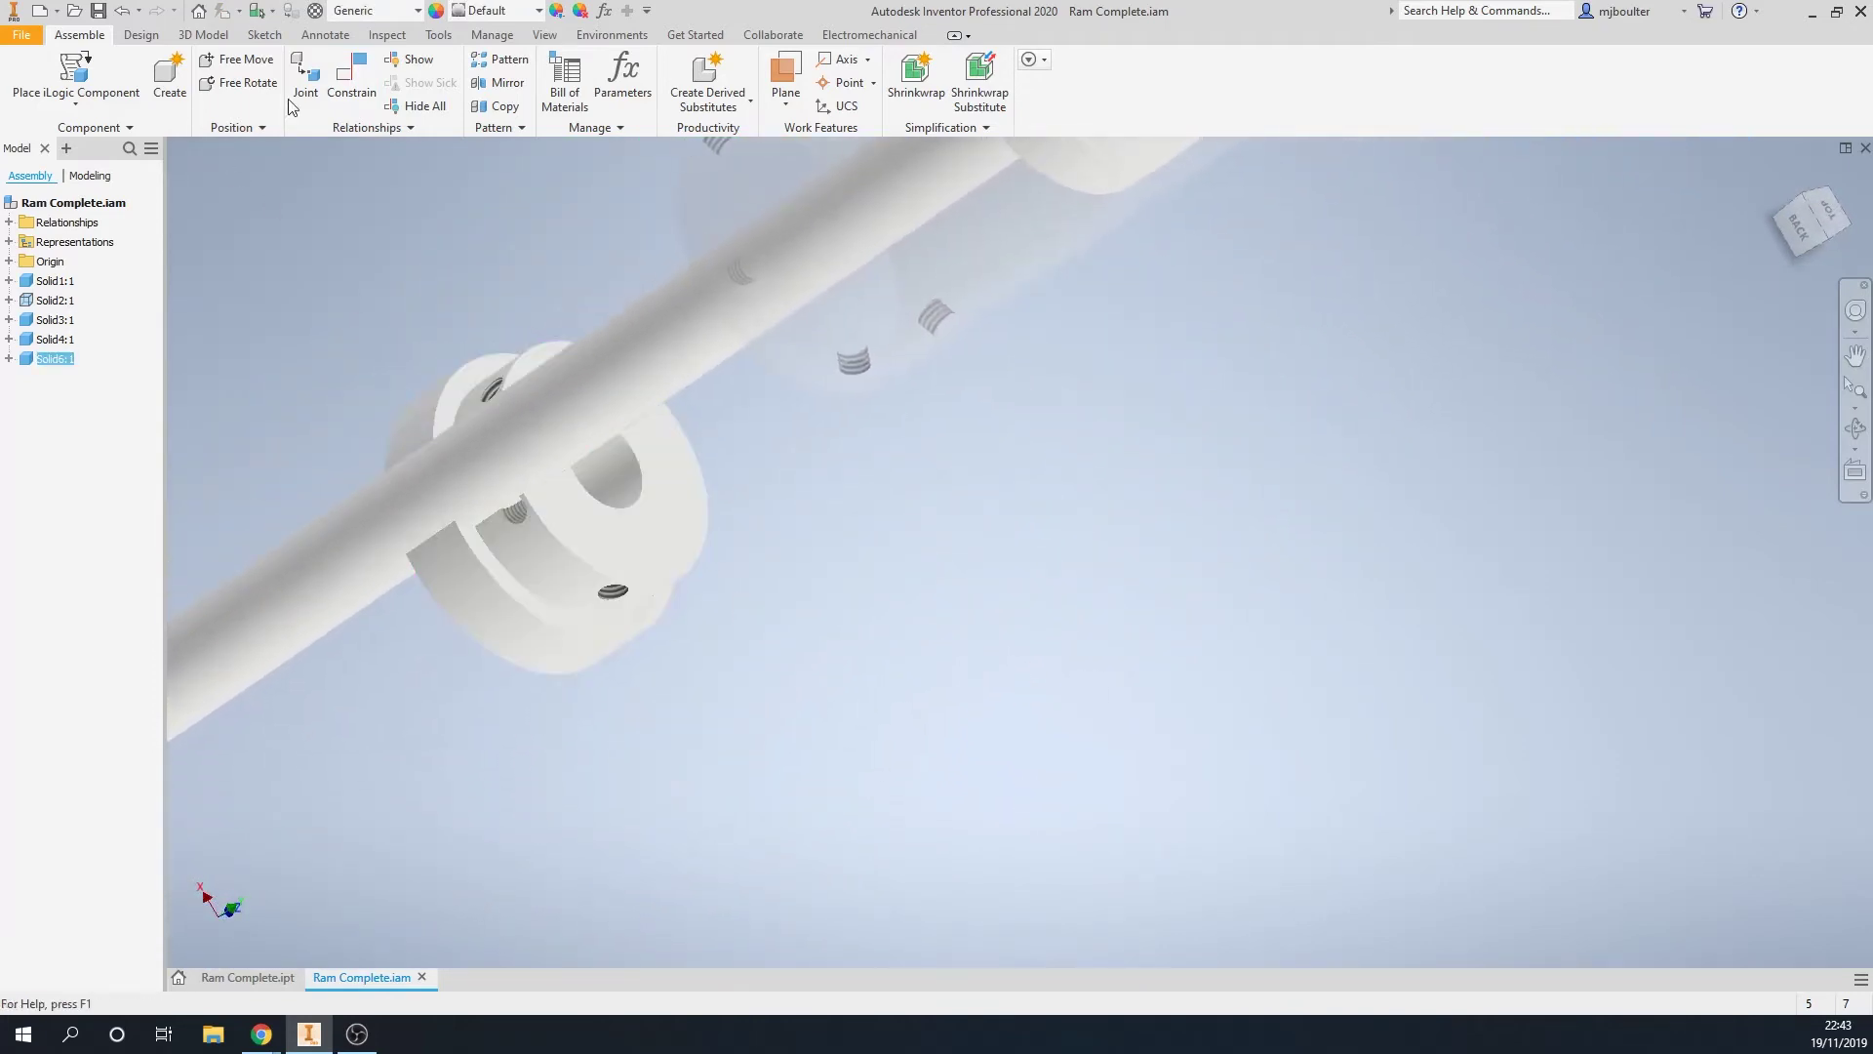
Mate the centre point of the gland's shoulder edge to the centre of the tube's rod-side end edge, with 0 mm offset
{"action": "left_click", "coordinate": [352, 97]}
{"action": "scroll", "coordinate": [519, 478], "scroll_direction": "up", "scroll_amount": 8}
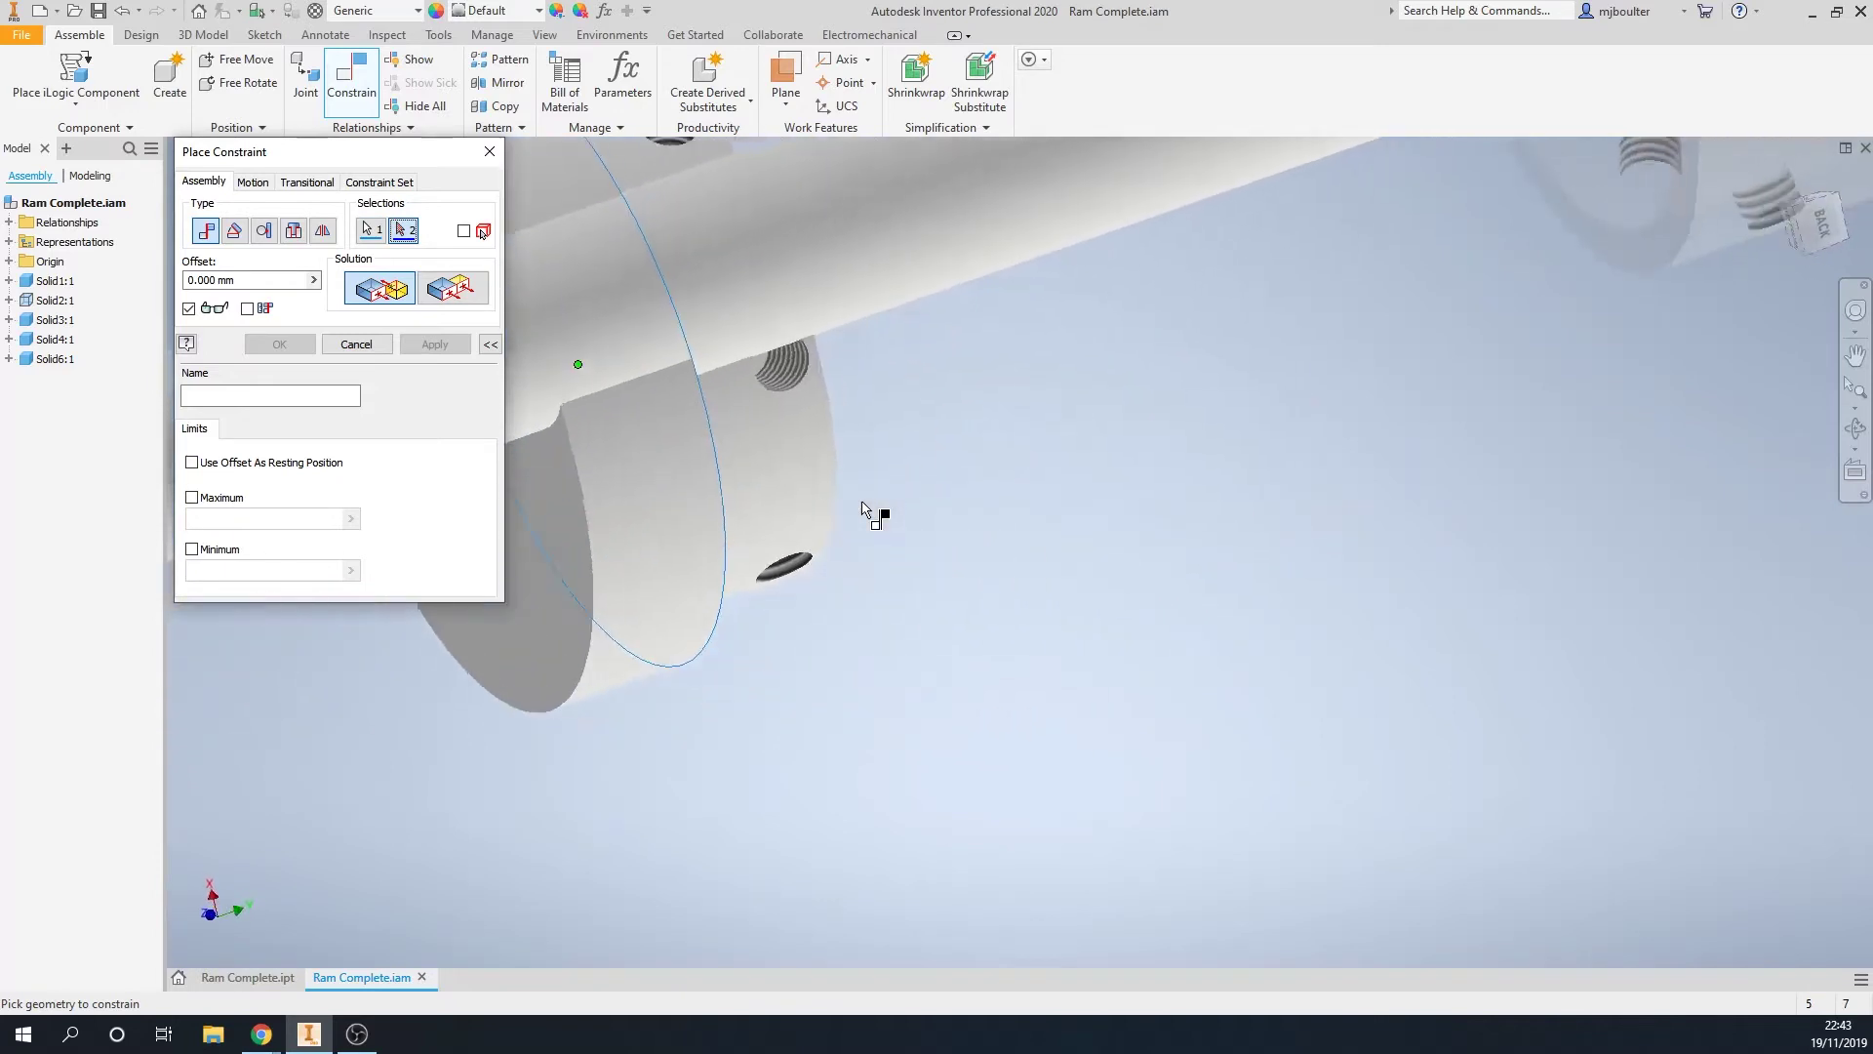
{"action": "middle_click_drag", "start_coordinate": [1079, 432], "coordinate": [1061, 520], "text": "shift"}
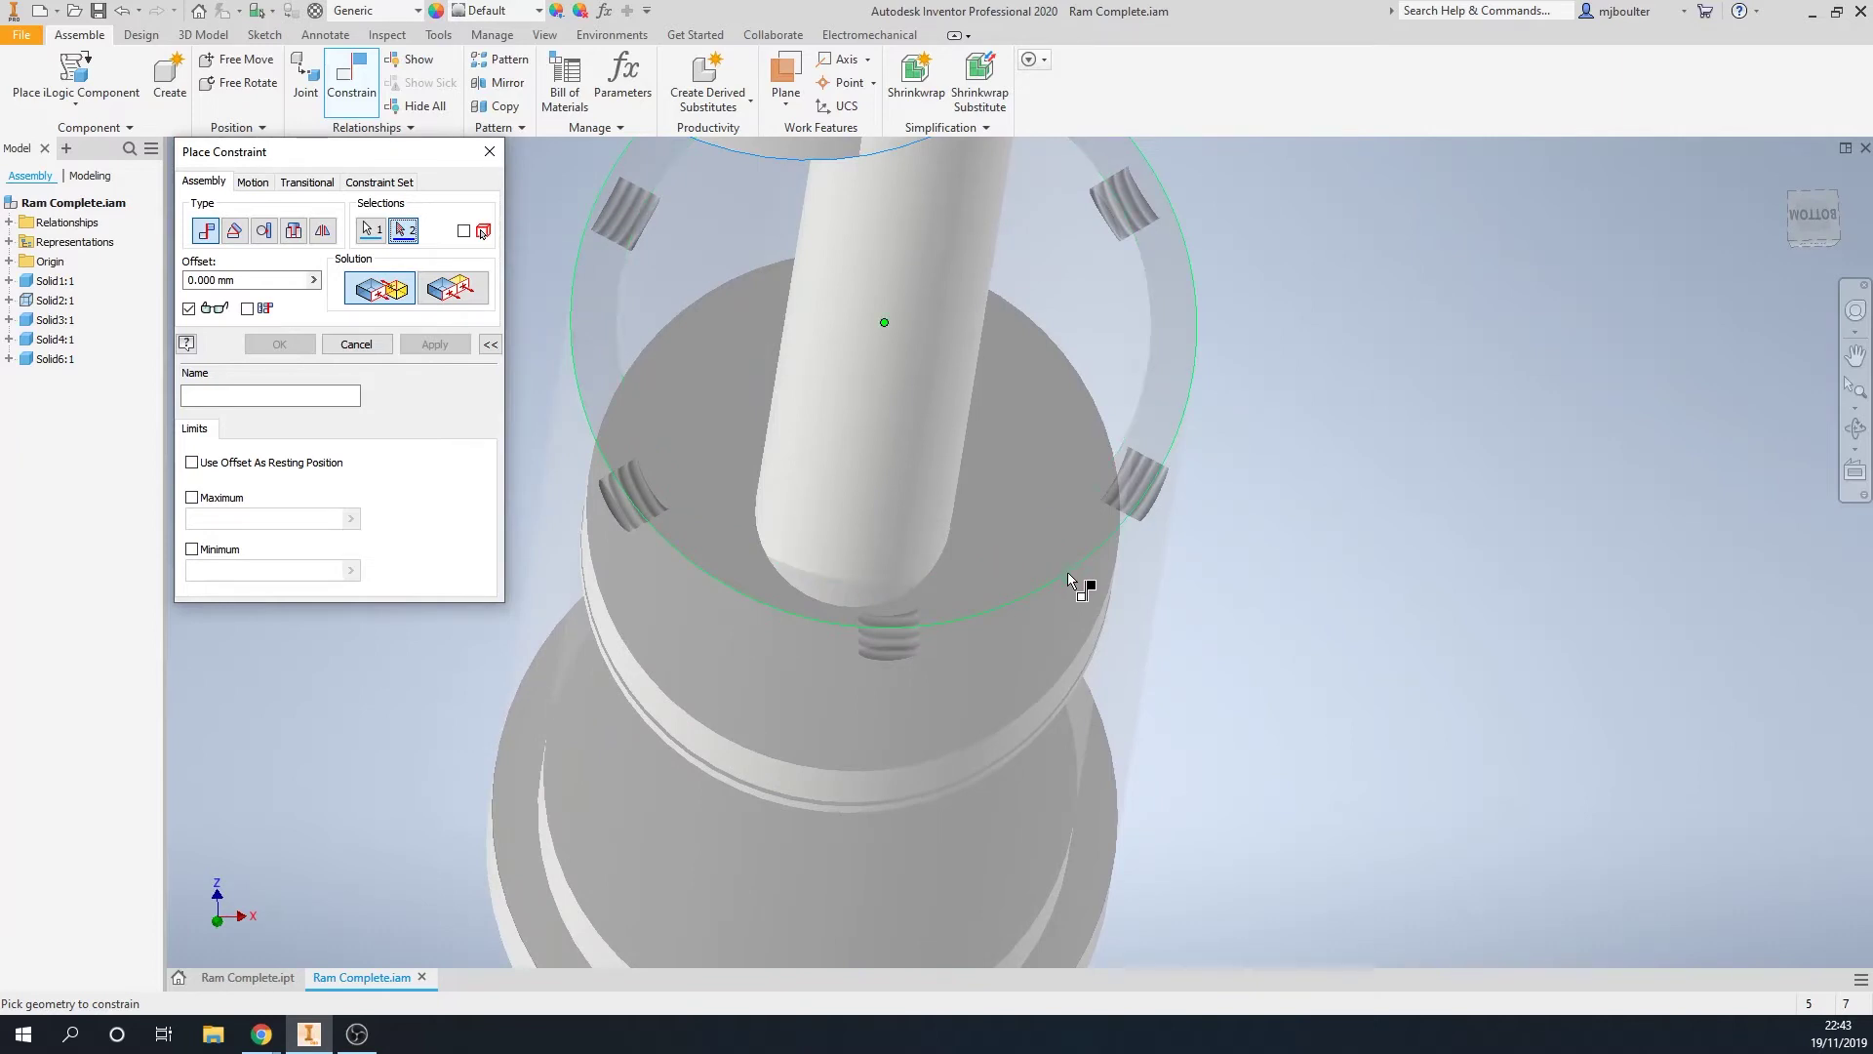
{"action": "mouse_move", "coordinate": [1068, 571]}
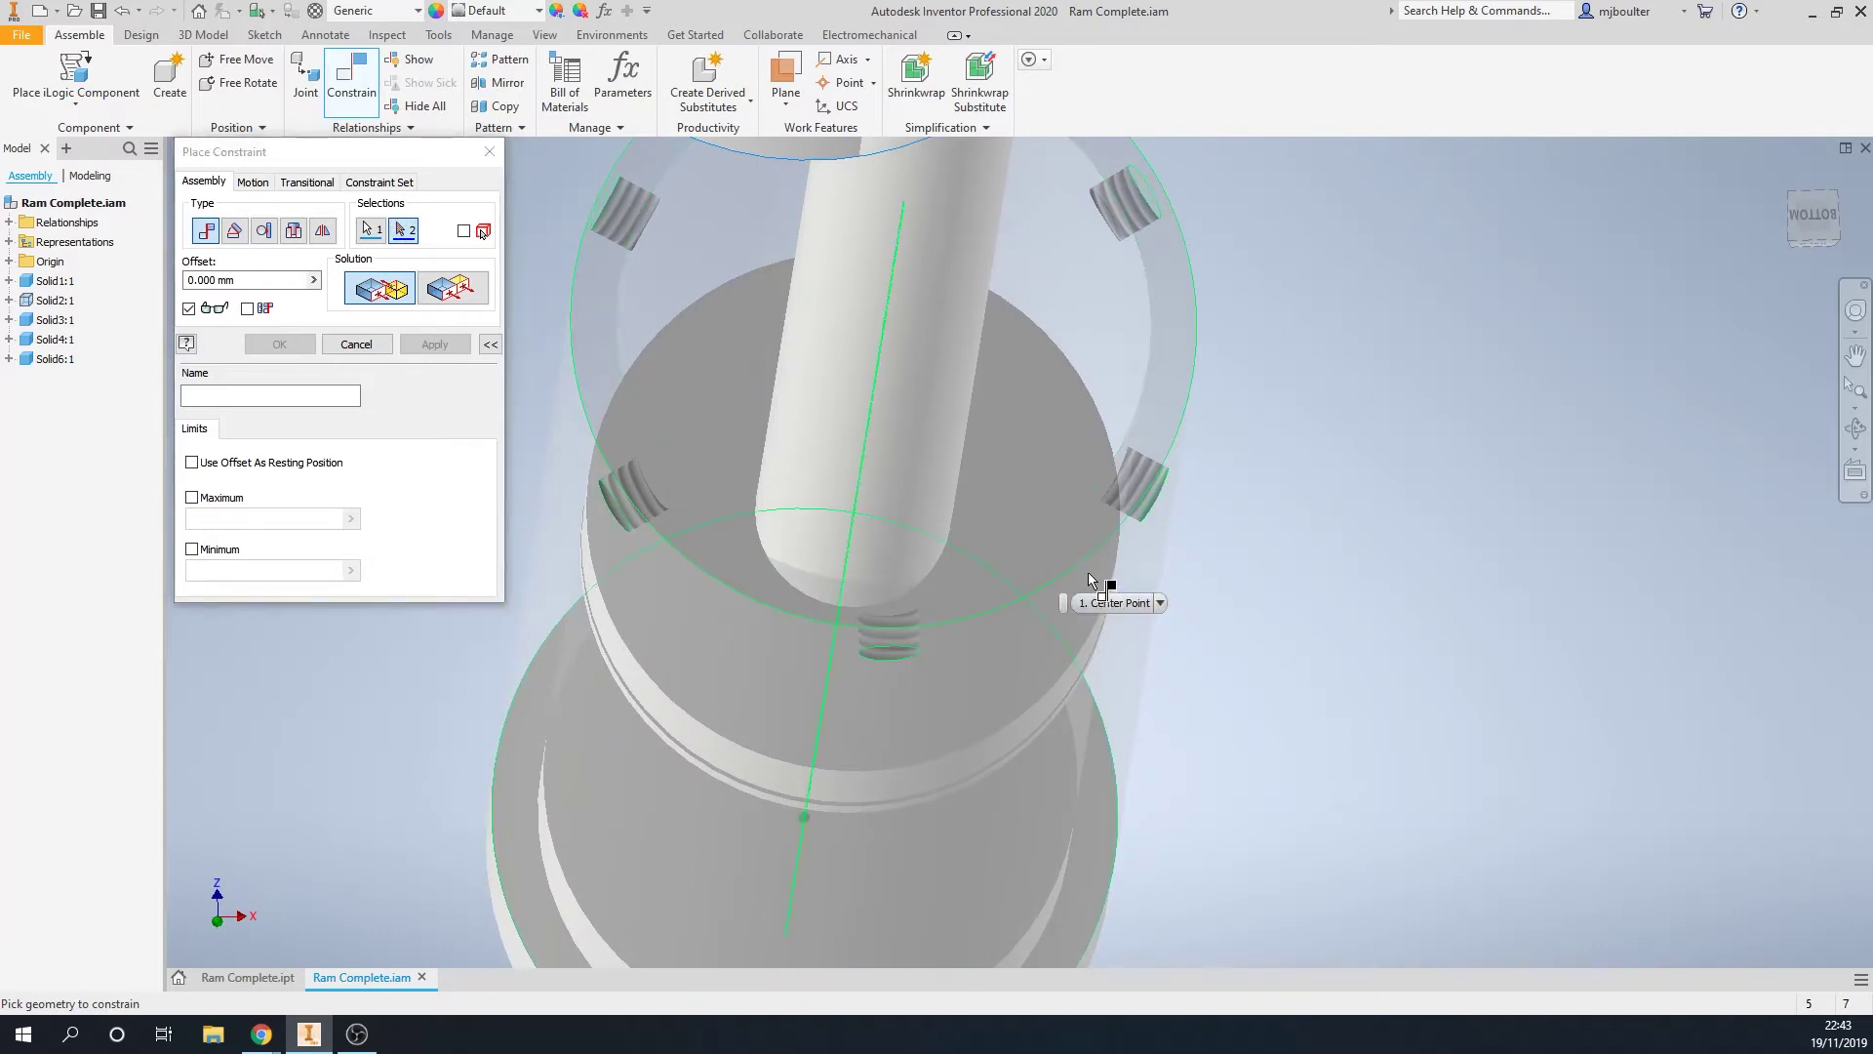
{"action": "left_click", "coordinate": [1078, 562]}
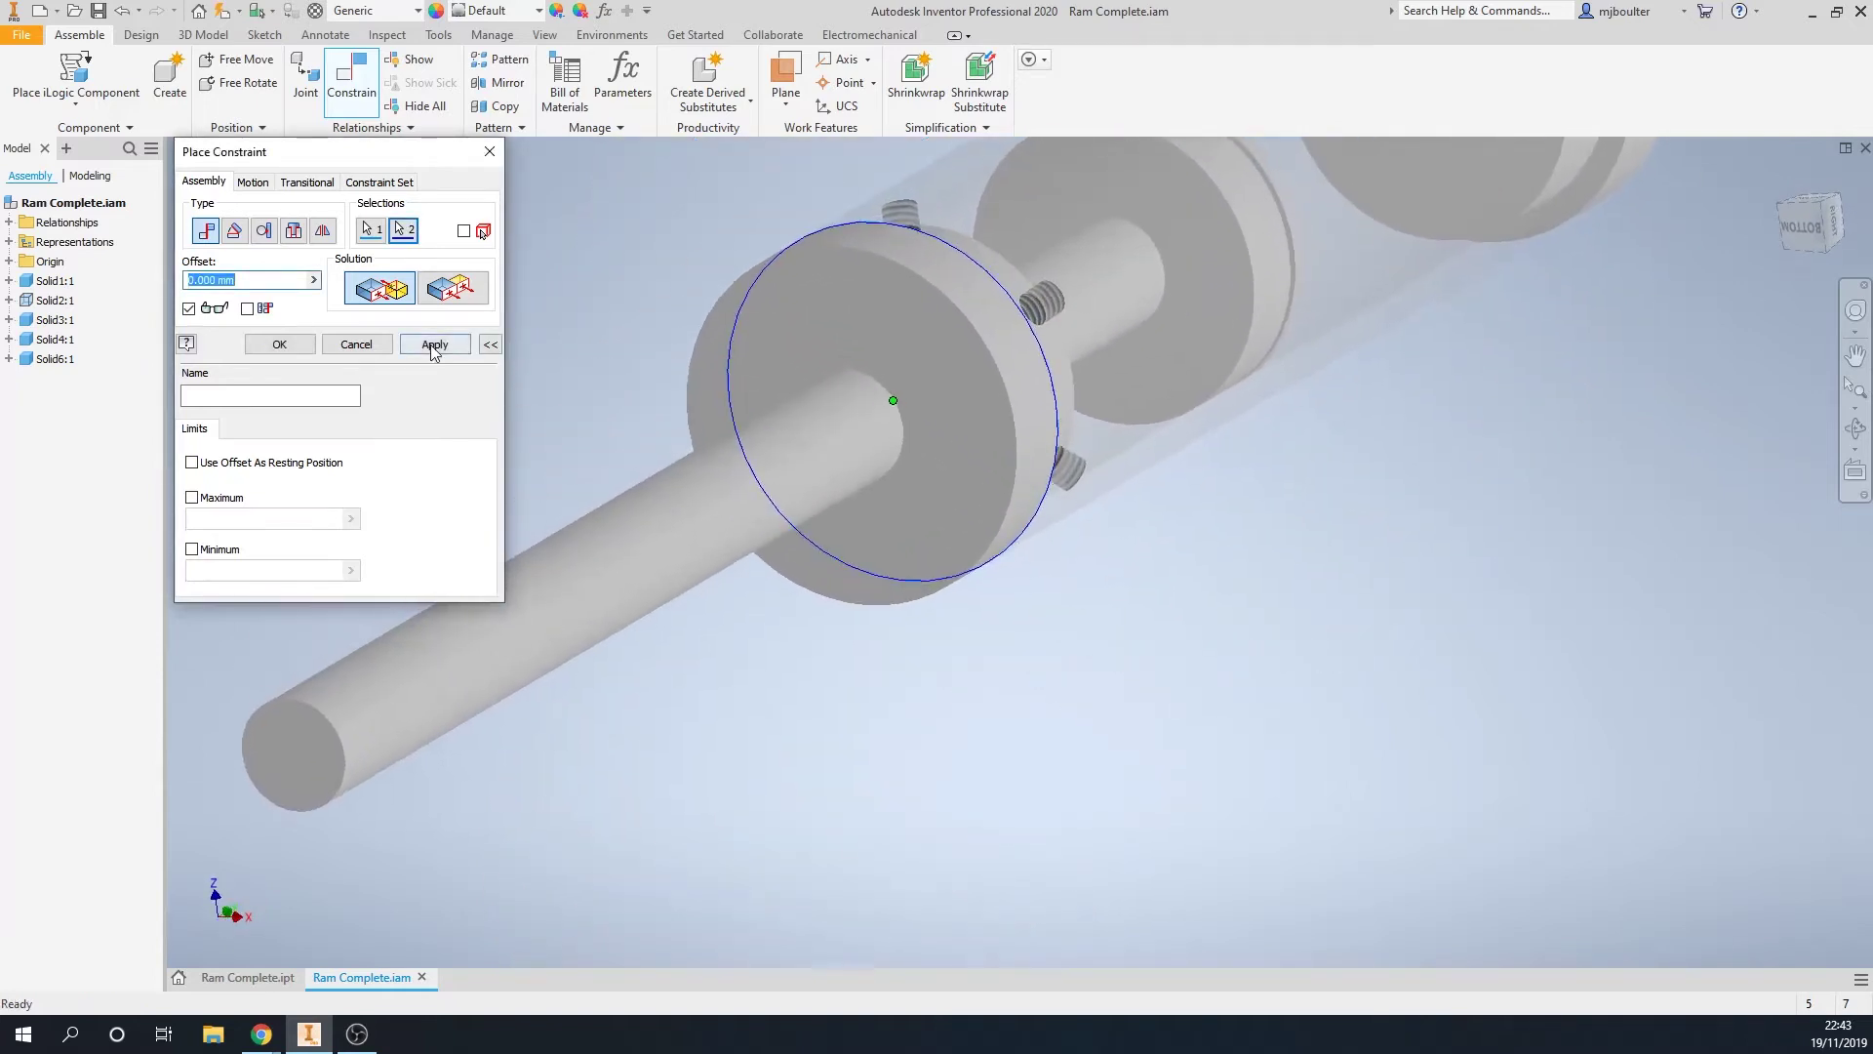
{"action": "left_click", "coordinate": [435, 344]}
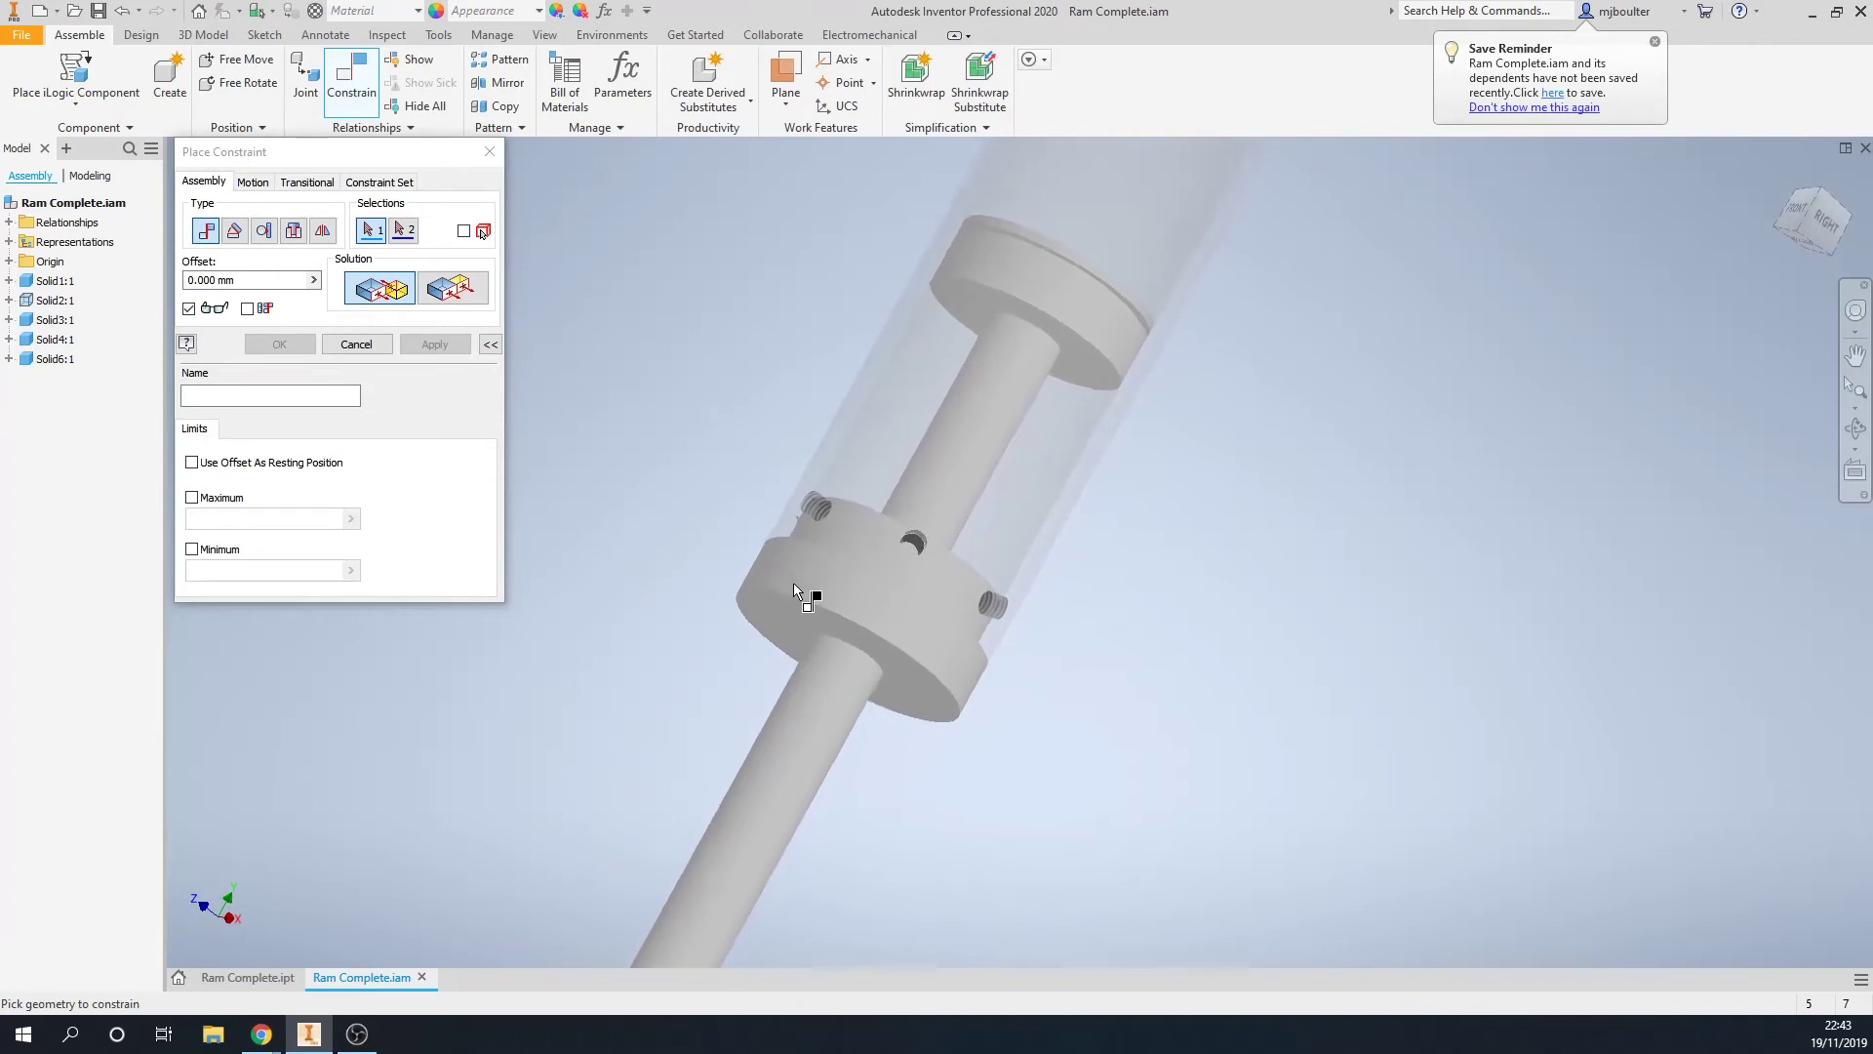
{"action": "left_click", "coordinate": [798, 586]}
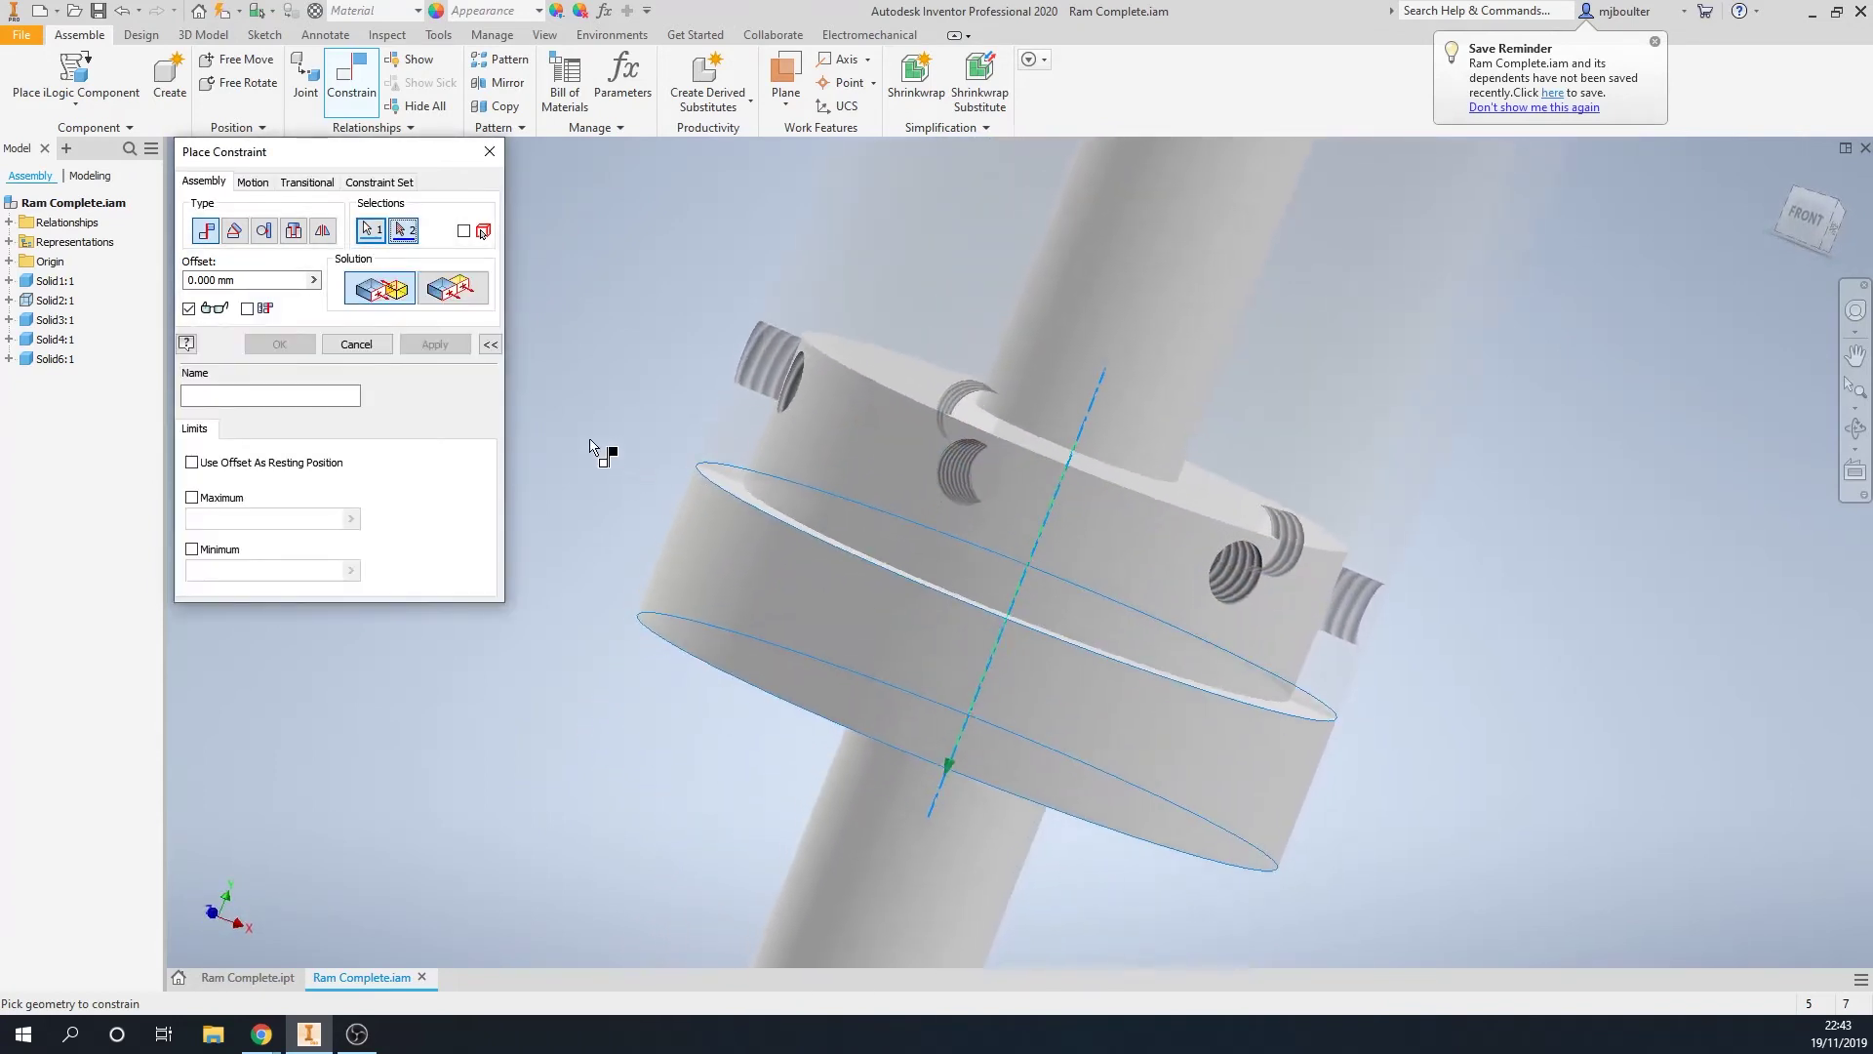
{"action": "middle_click_drag", "start_coordinate": [545, 454], "coordinate": [342, 241], "text": "shift"}
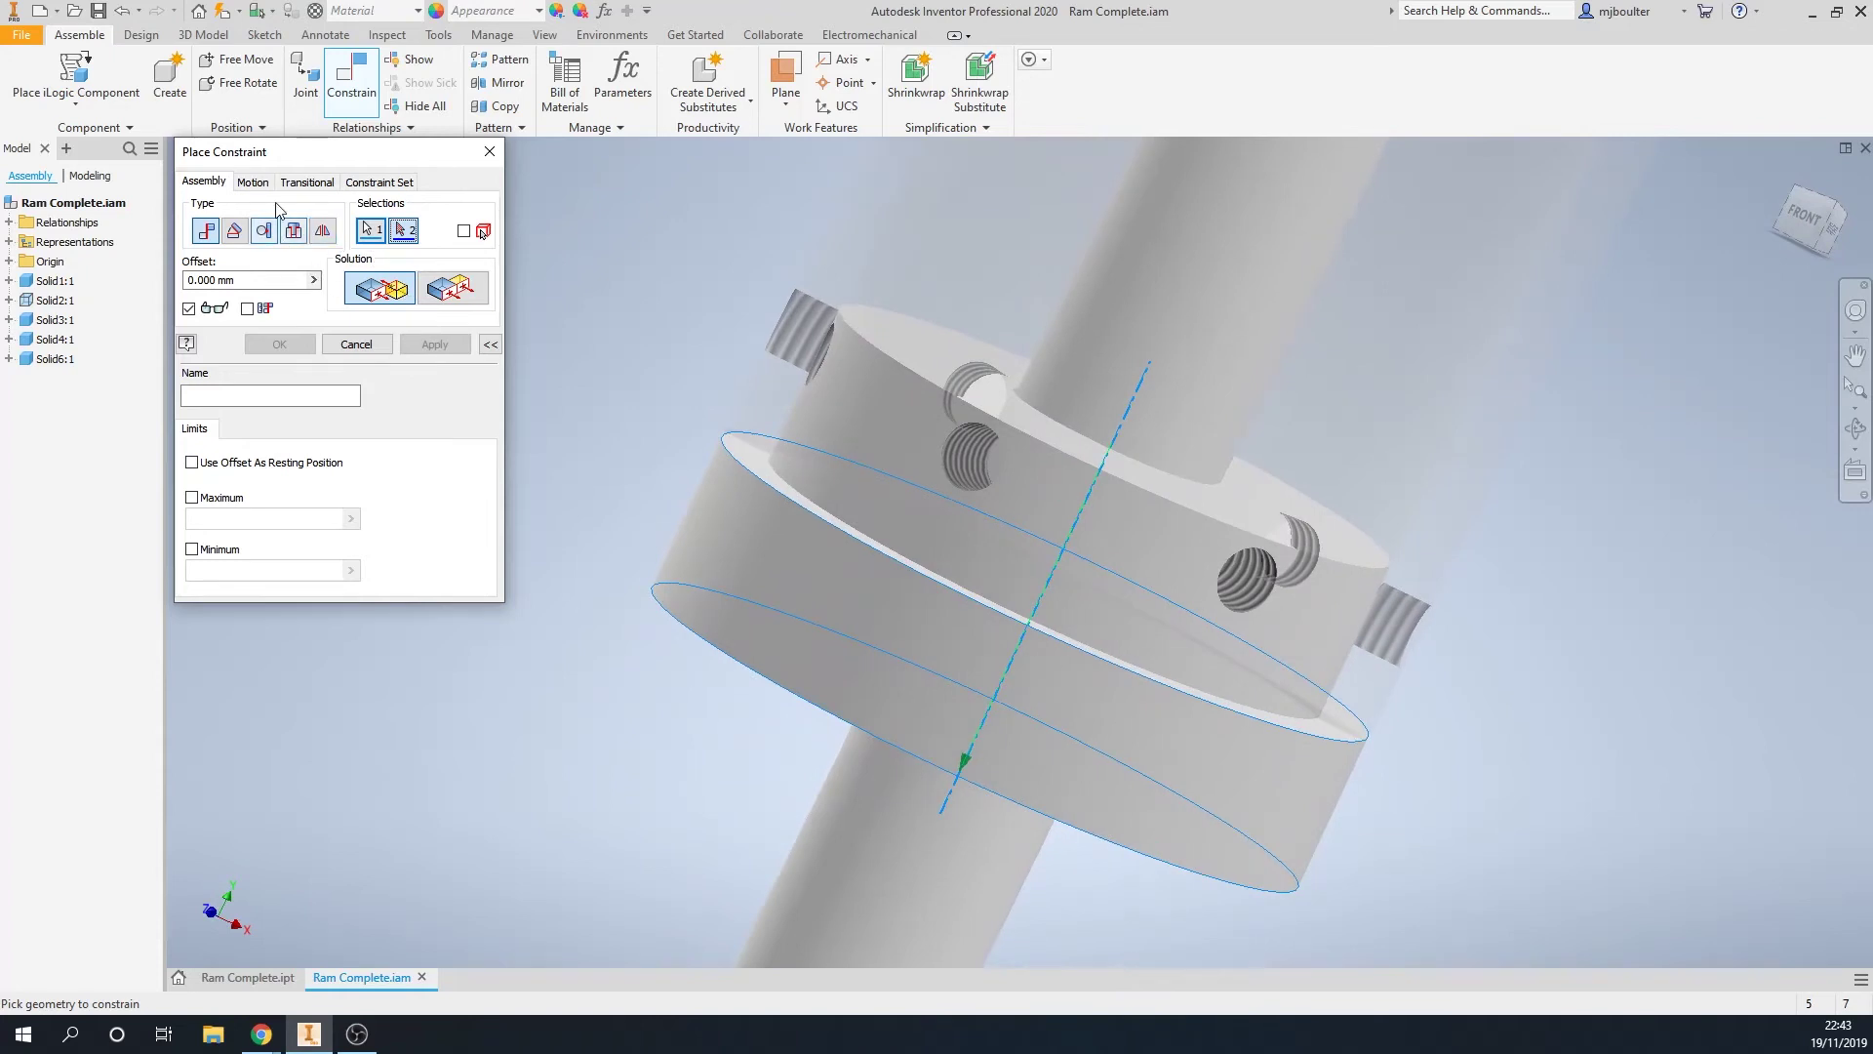
{"action": "middle_click_drag", "start_coordinate": [625, 459], "coordinate": [851, 506], "text": "shift"}
{"action": "left_click", "coordinate": [356, 344]}
Mate the gland's ring-shaped shoulder face to the tube's end face with 0 mm offset, and slide the rod along the tube
{"action": "scroll", "coordinate": [400, 407], "scroll_direction": "up", "scroll_amount": 3}
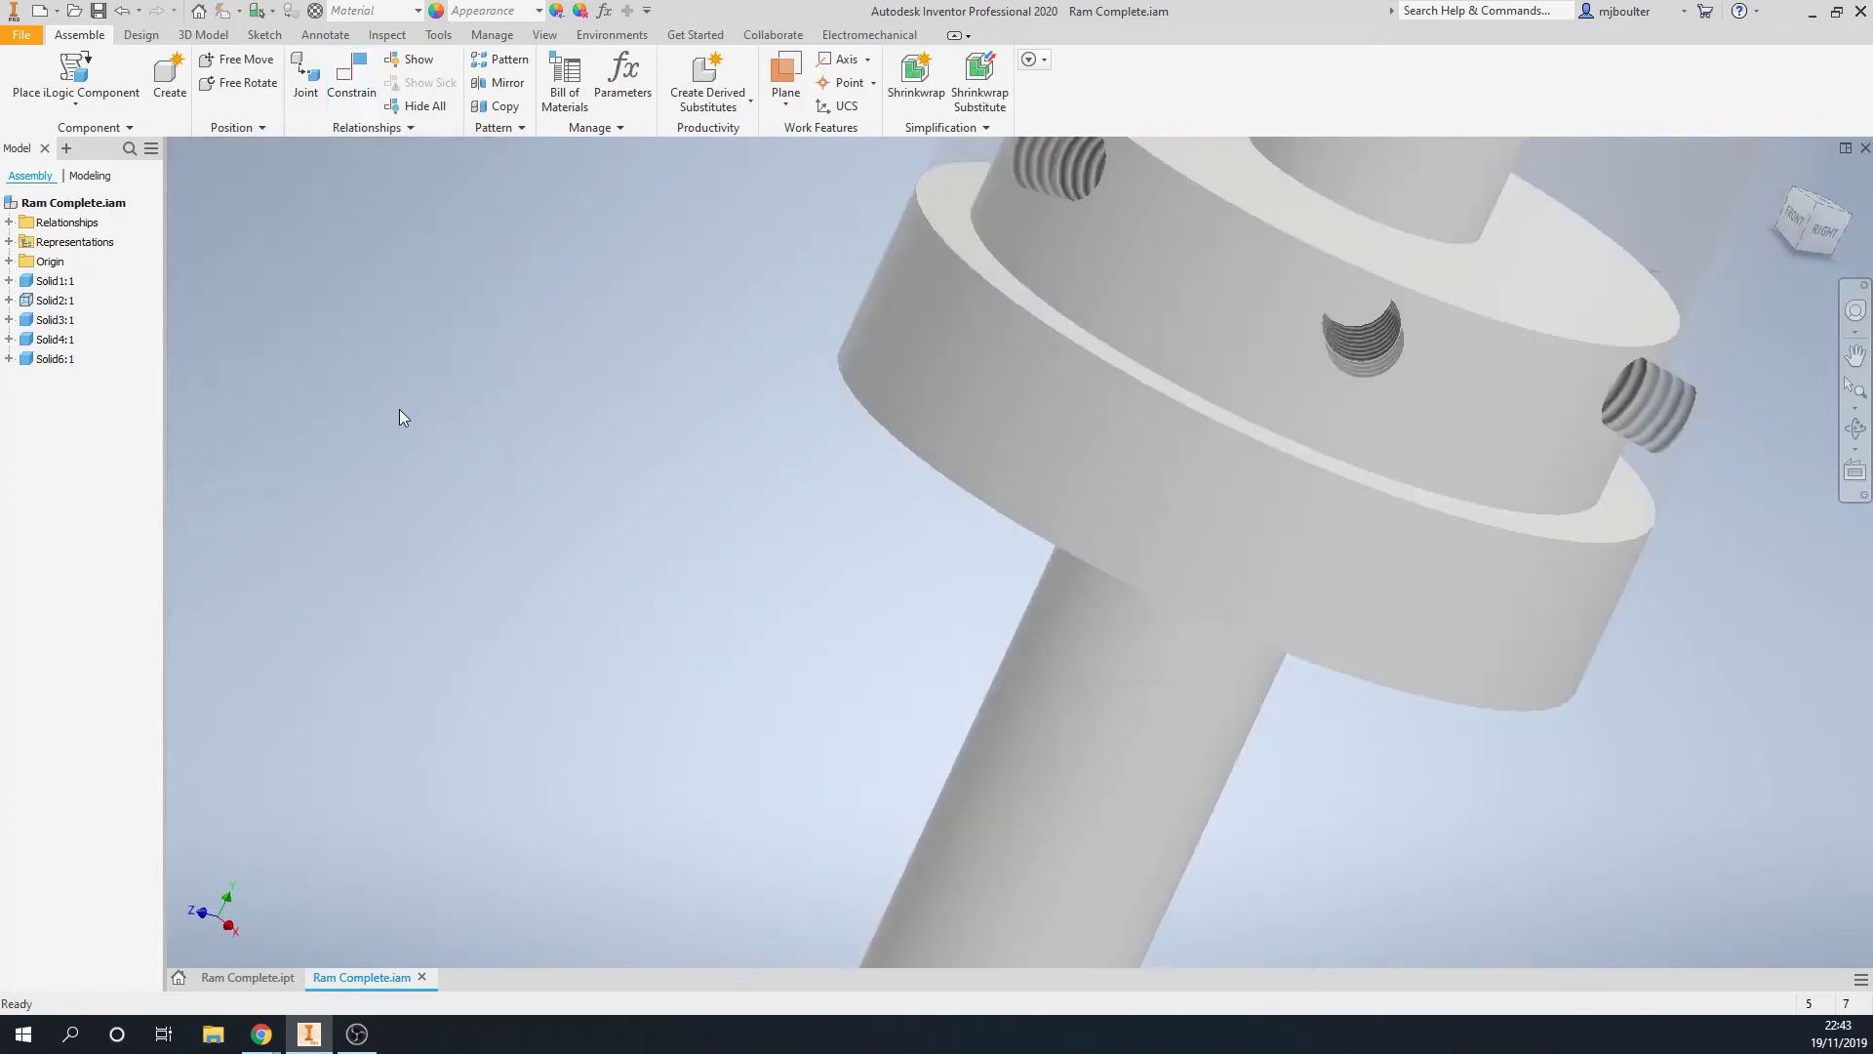
{"action": "scroll", "coordinate": [576, 280], "scroll_direction": "up", "scroll_amount": 4}
{"action": "middle_click_drag", "start_coordinate": [576, 279], "coordinate": [759, 457], "text": "shift"}
{"action": "left_click_drag", "start_coordinate": [758, 458], "coordinate": [673, 562]}
{"action": "left_click", "coordinate": [353, 76]}
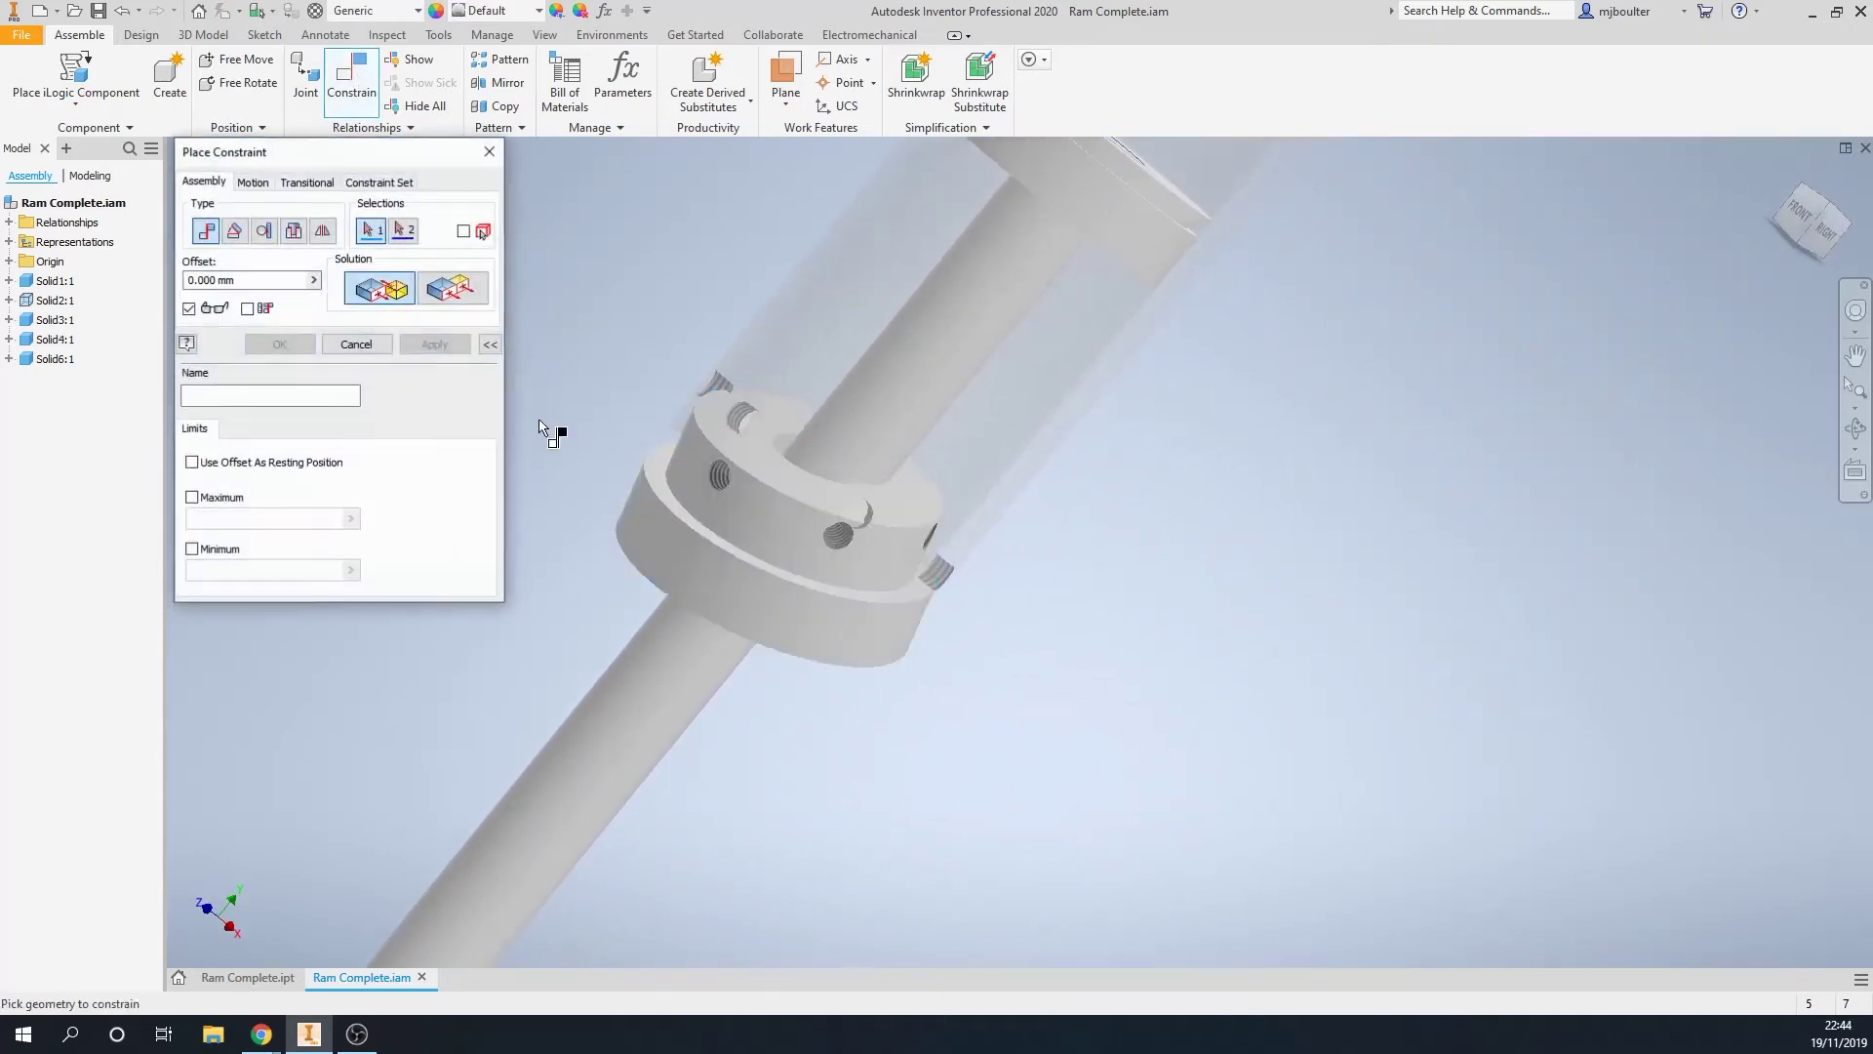
{"action": "scroll", "coordinate": [640, 460], "scroll_direction": "down", "scroll_amount": 5}
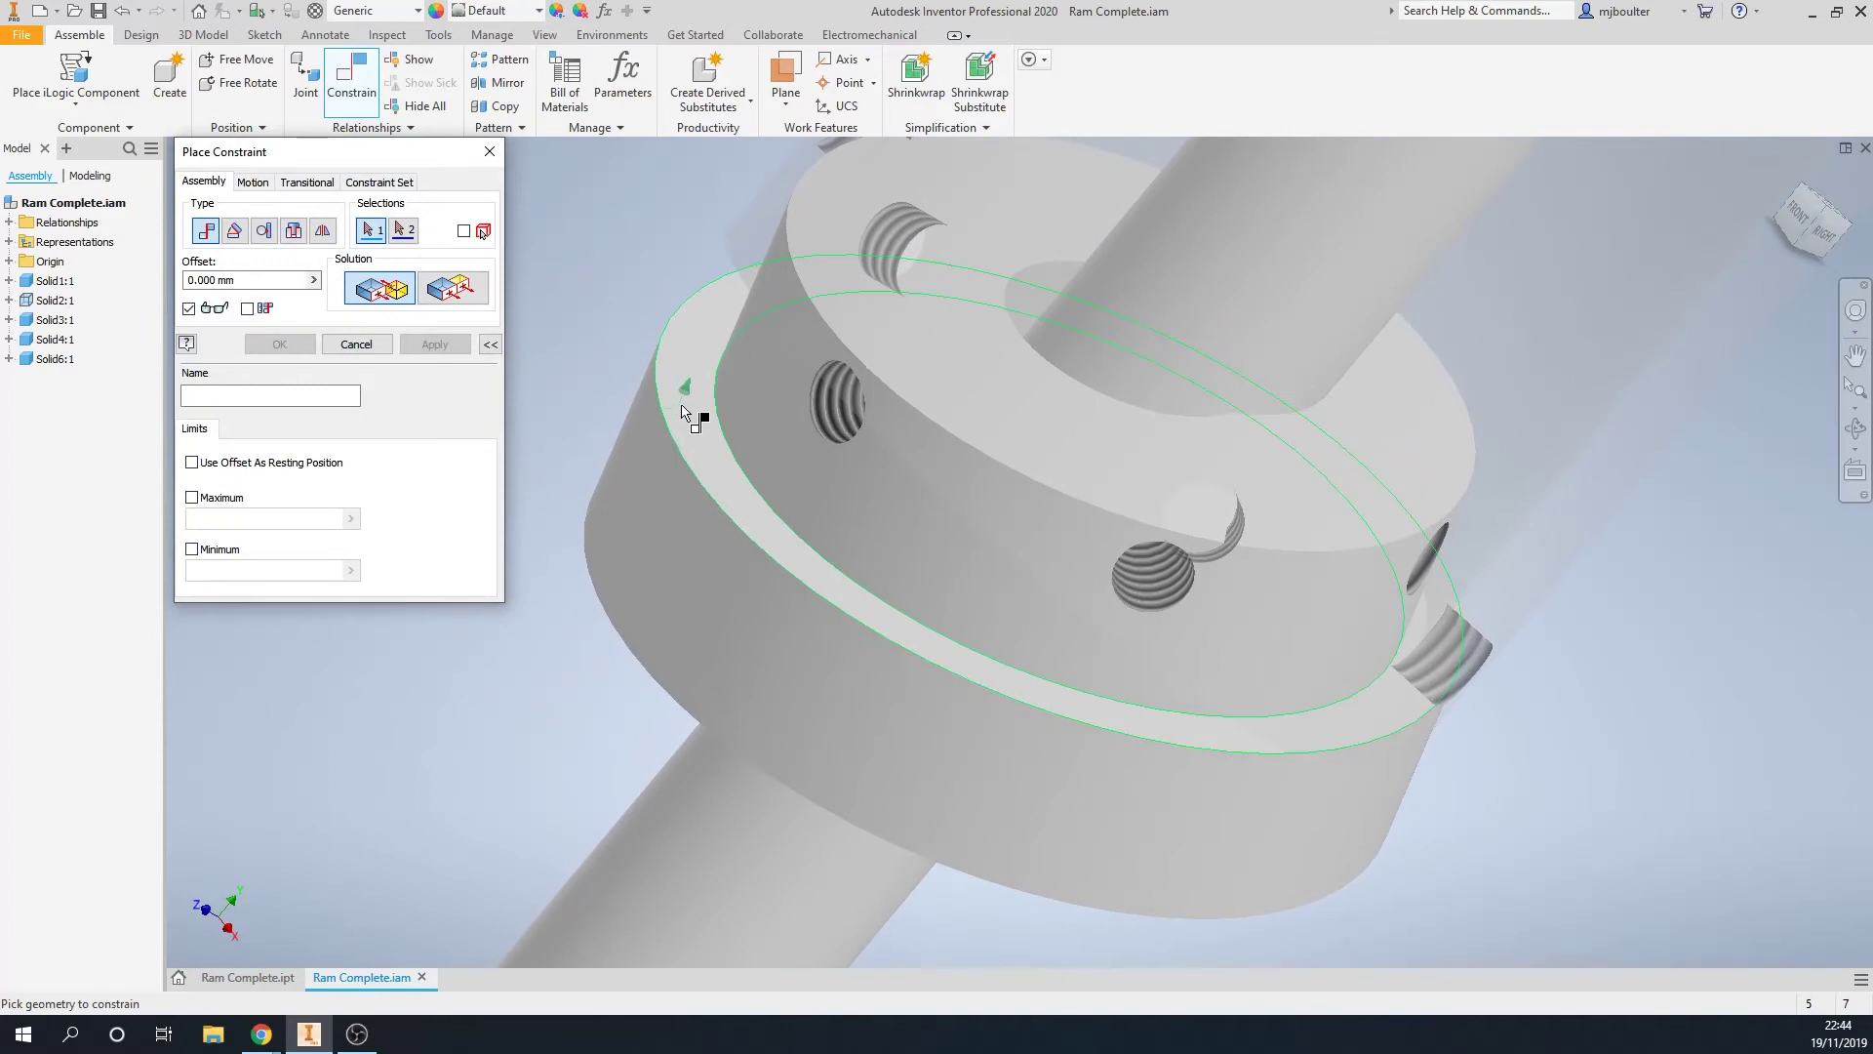
{"action": "middle_click_drag", "start_coordinate": [684, 403], "coordinate": [734, 365], "text": "shift"}
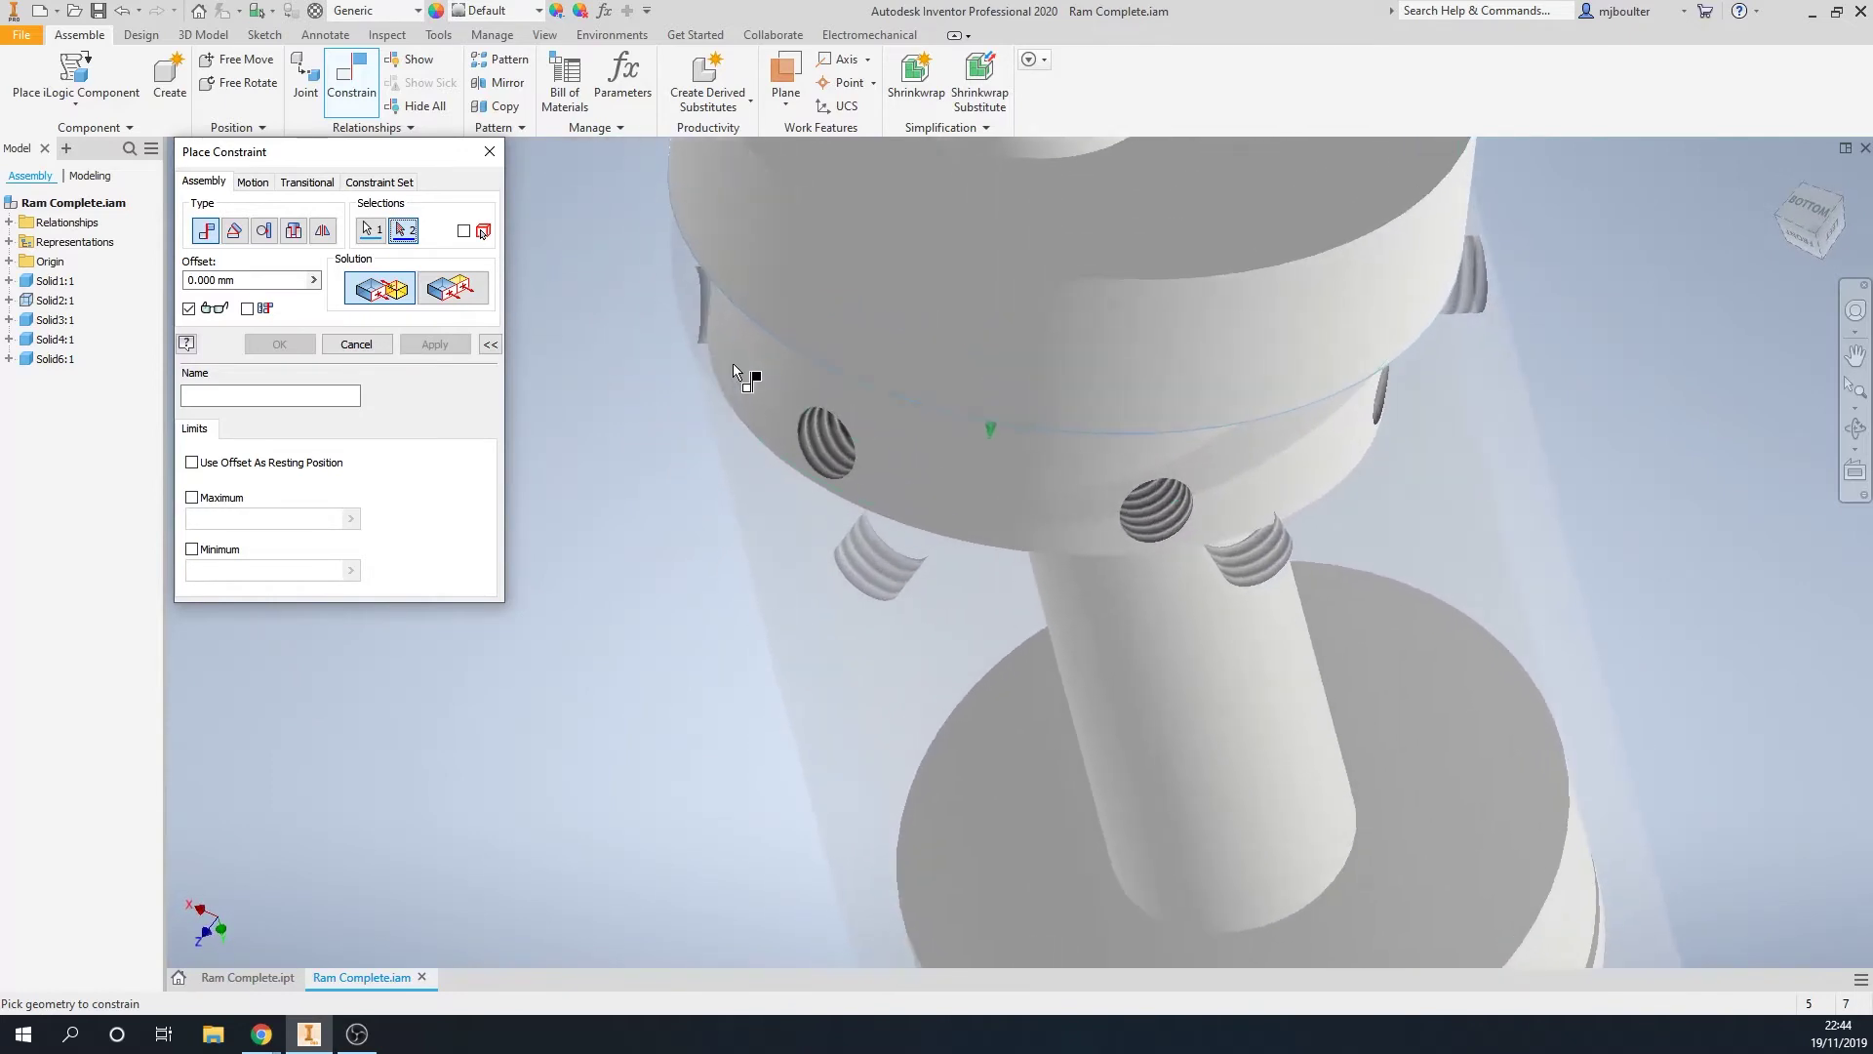
{"action": "left_click", "coordinate": [724, 354]}
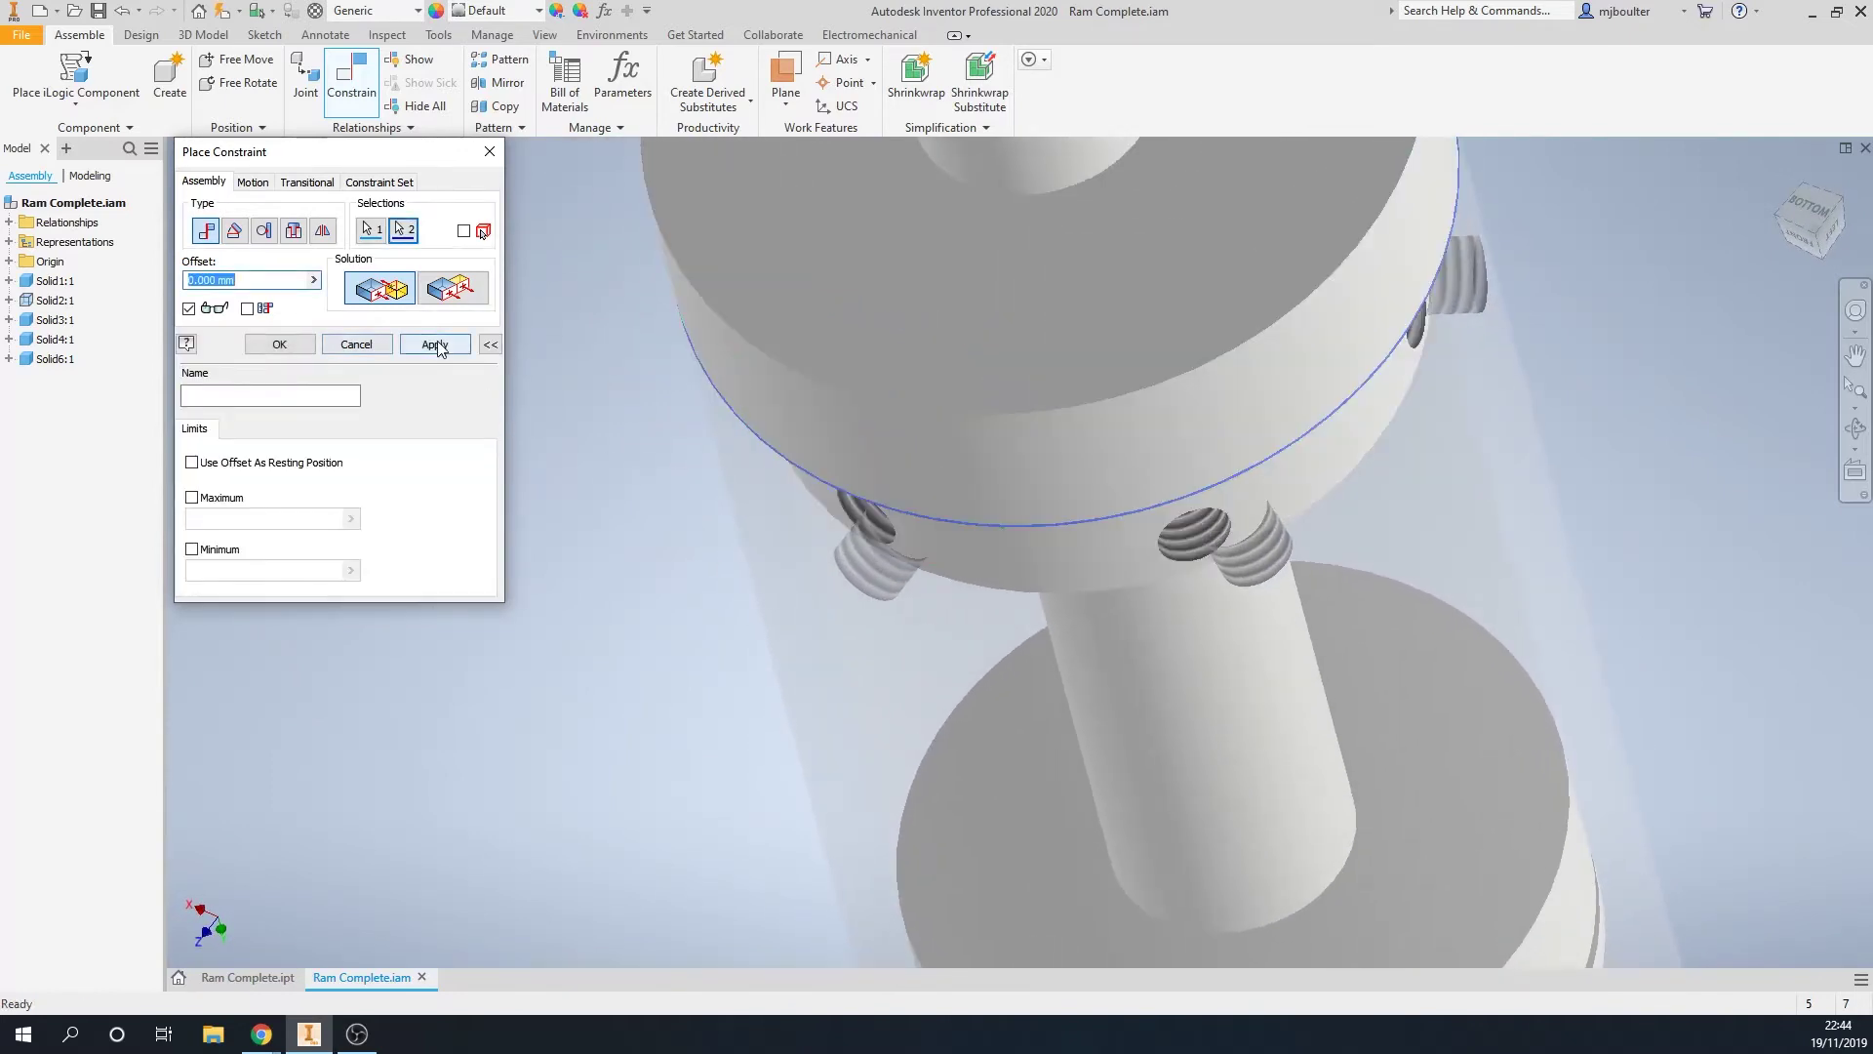
{"action": "left_click", "coordinate": [436, 345]}
{"action": "left_click", "coordinate": [355, 344]}
{"action": "key", "text": "F6"}
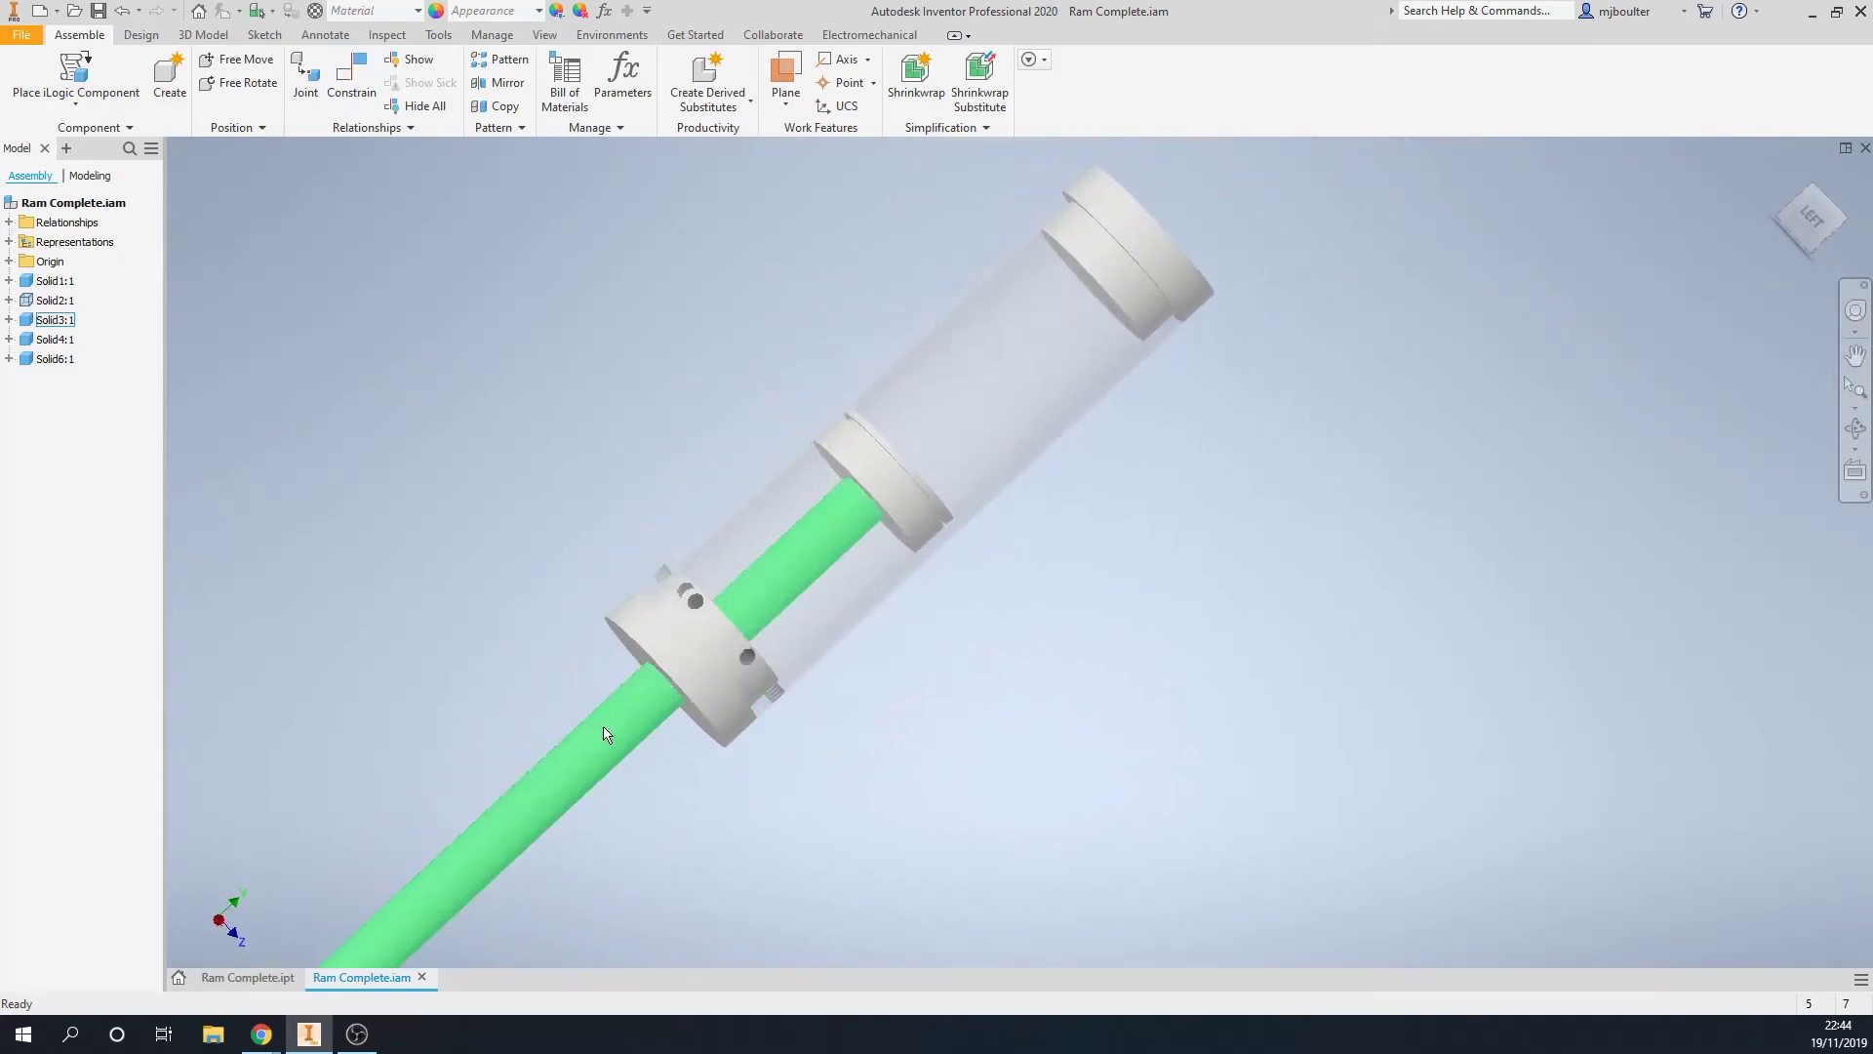
{"action": "left_click_drag", "start_coordinate": [619, 707], "coordinate": [506, 747]}
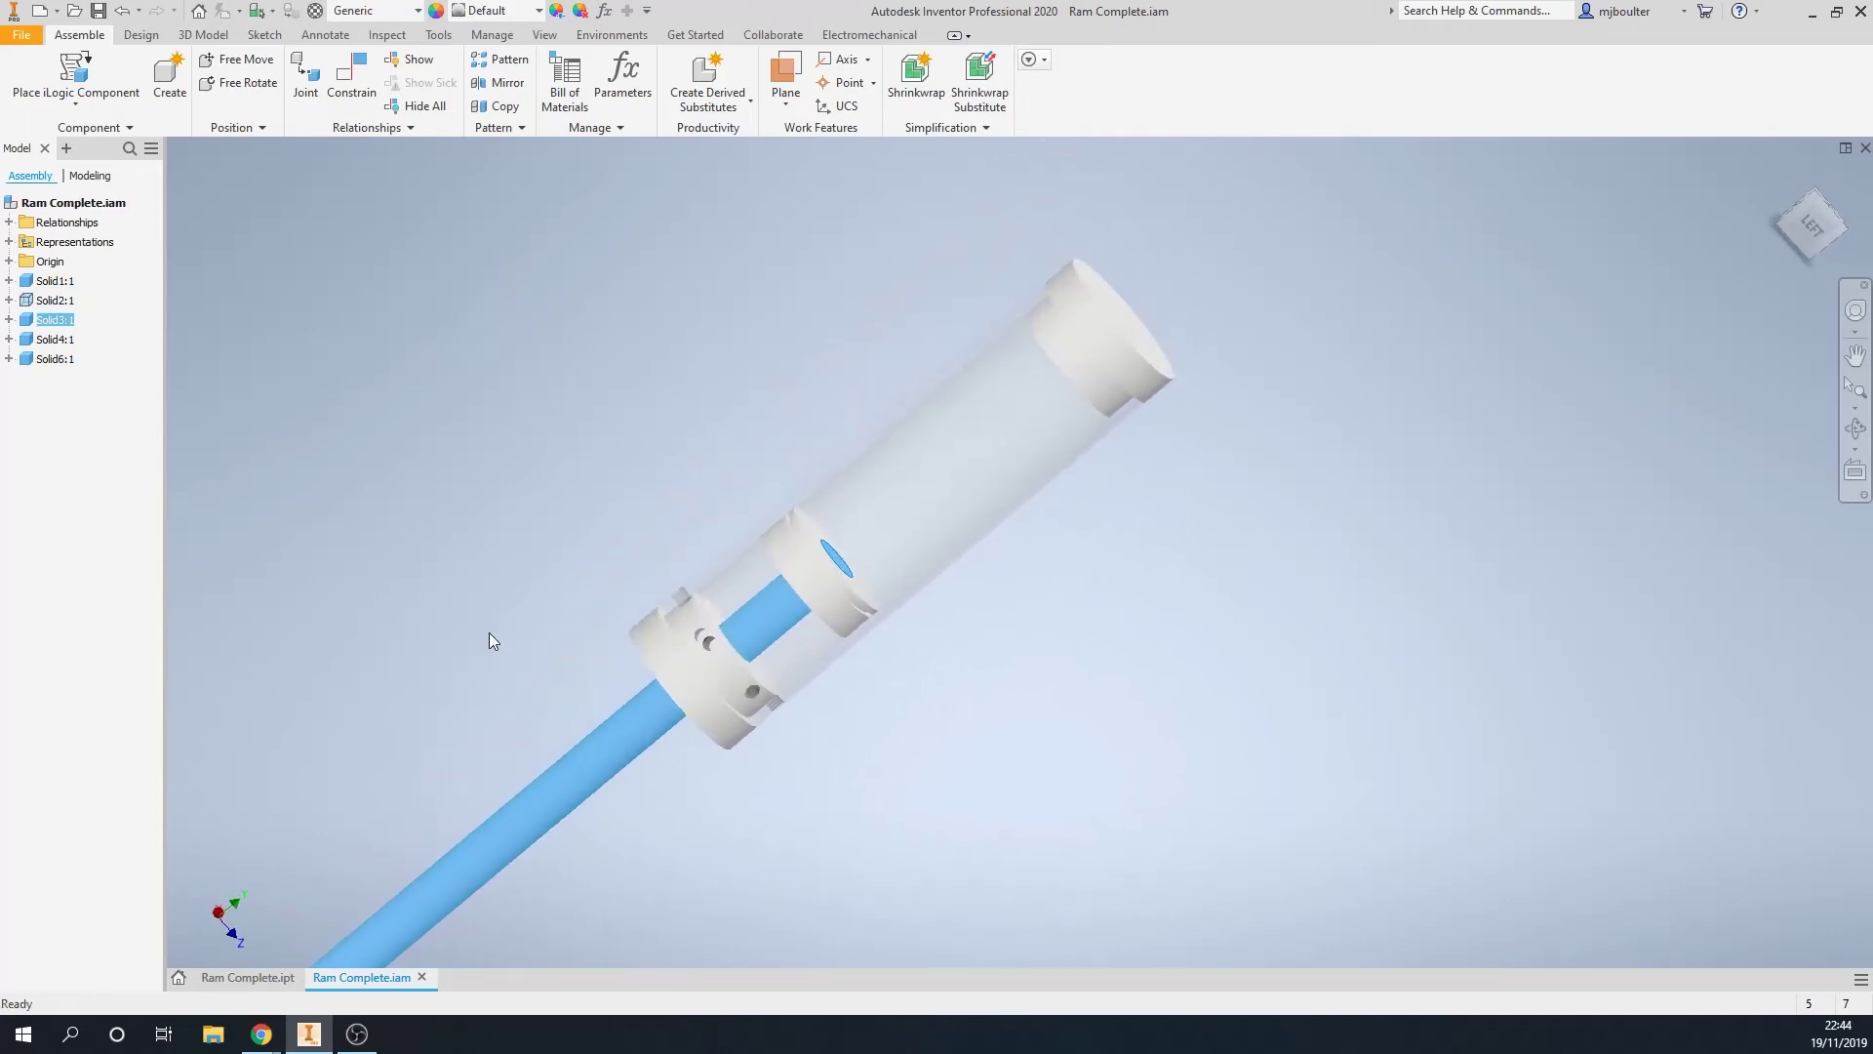
Add the piston (Solid1), the gland (Solid4) and the end cap (Solid6) to the contact set
{"action": "left_click", "coordinate": [44, 282]}
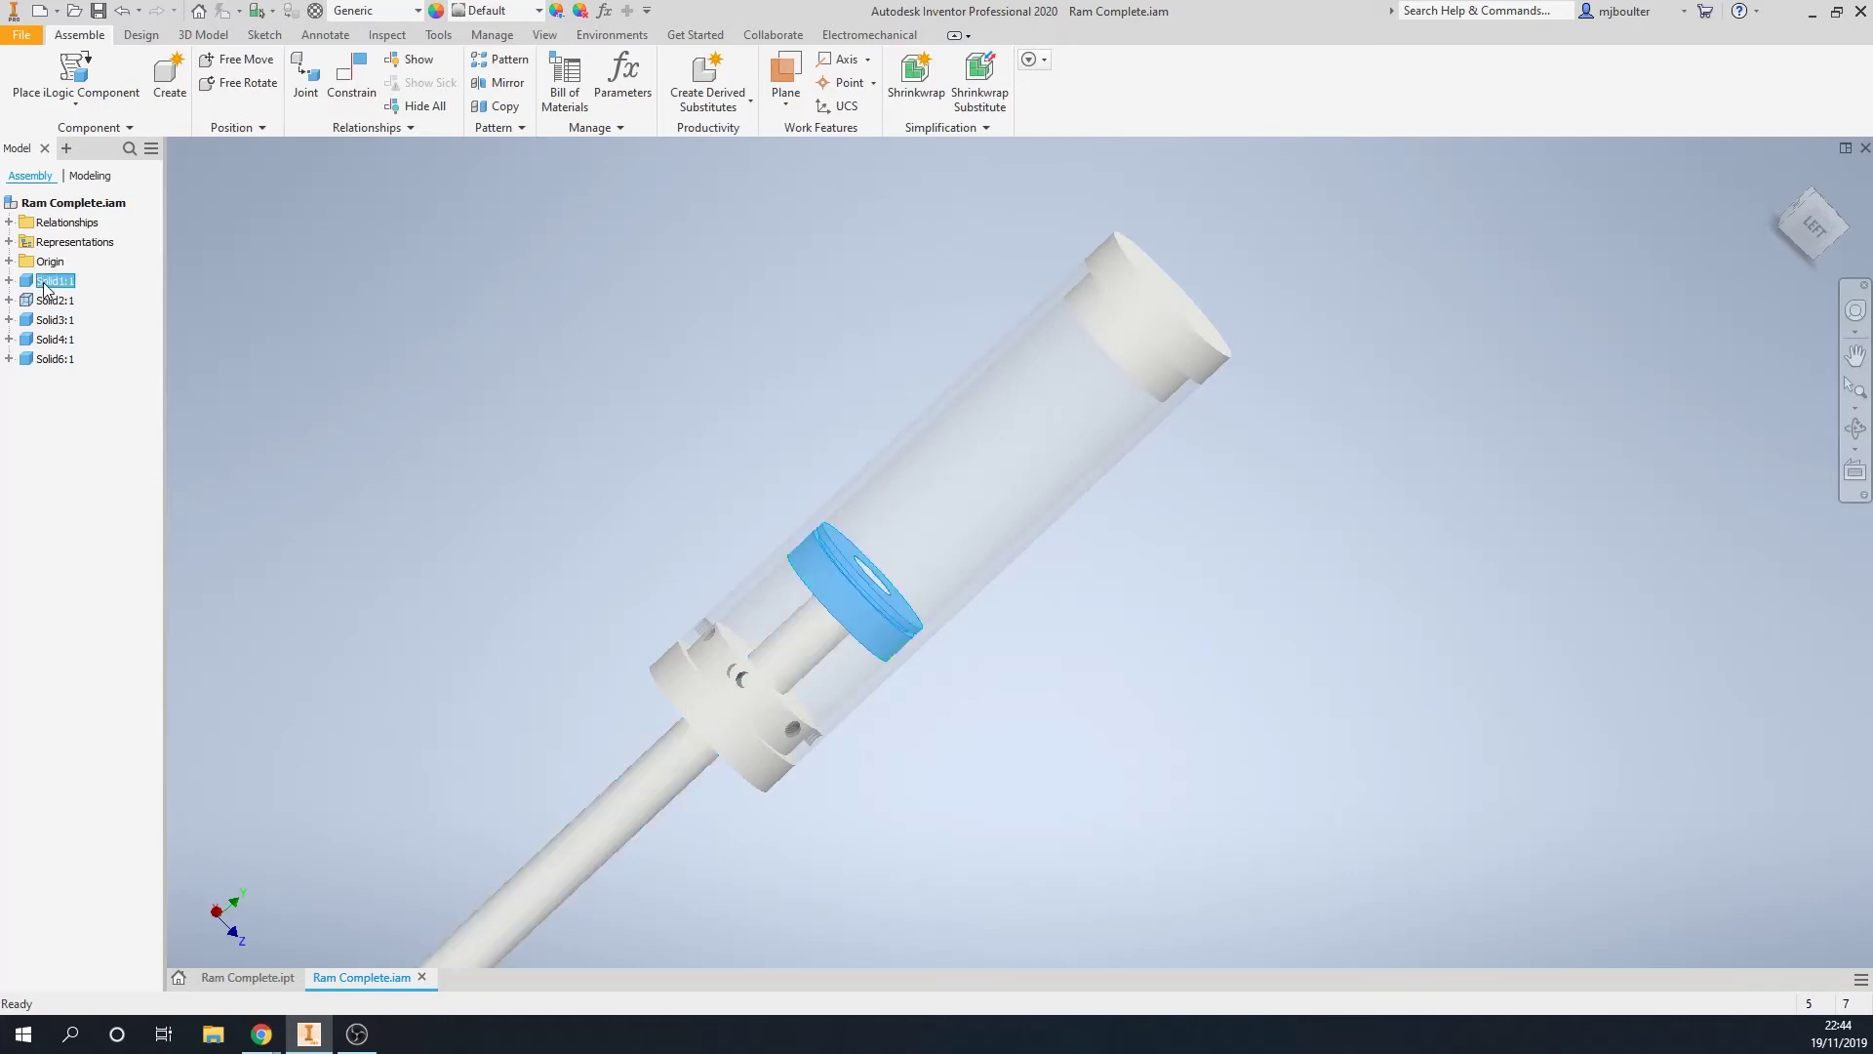
{"action": "right_click", "coordinate": [44, 287]}
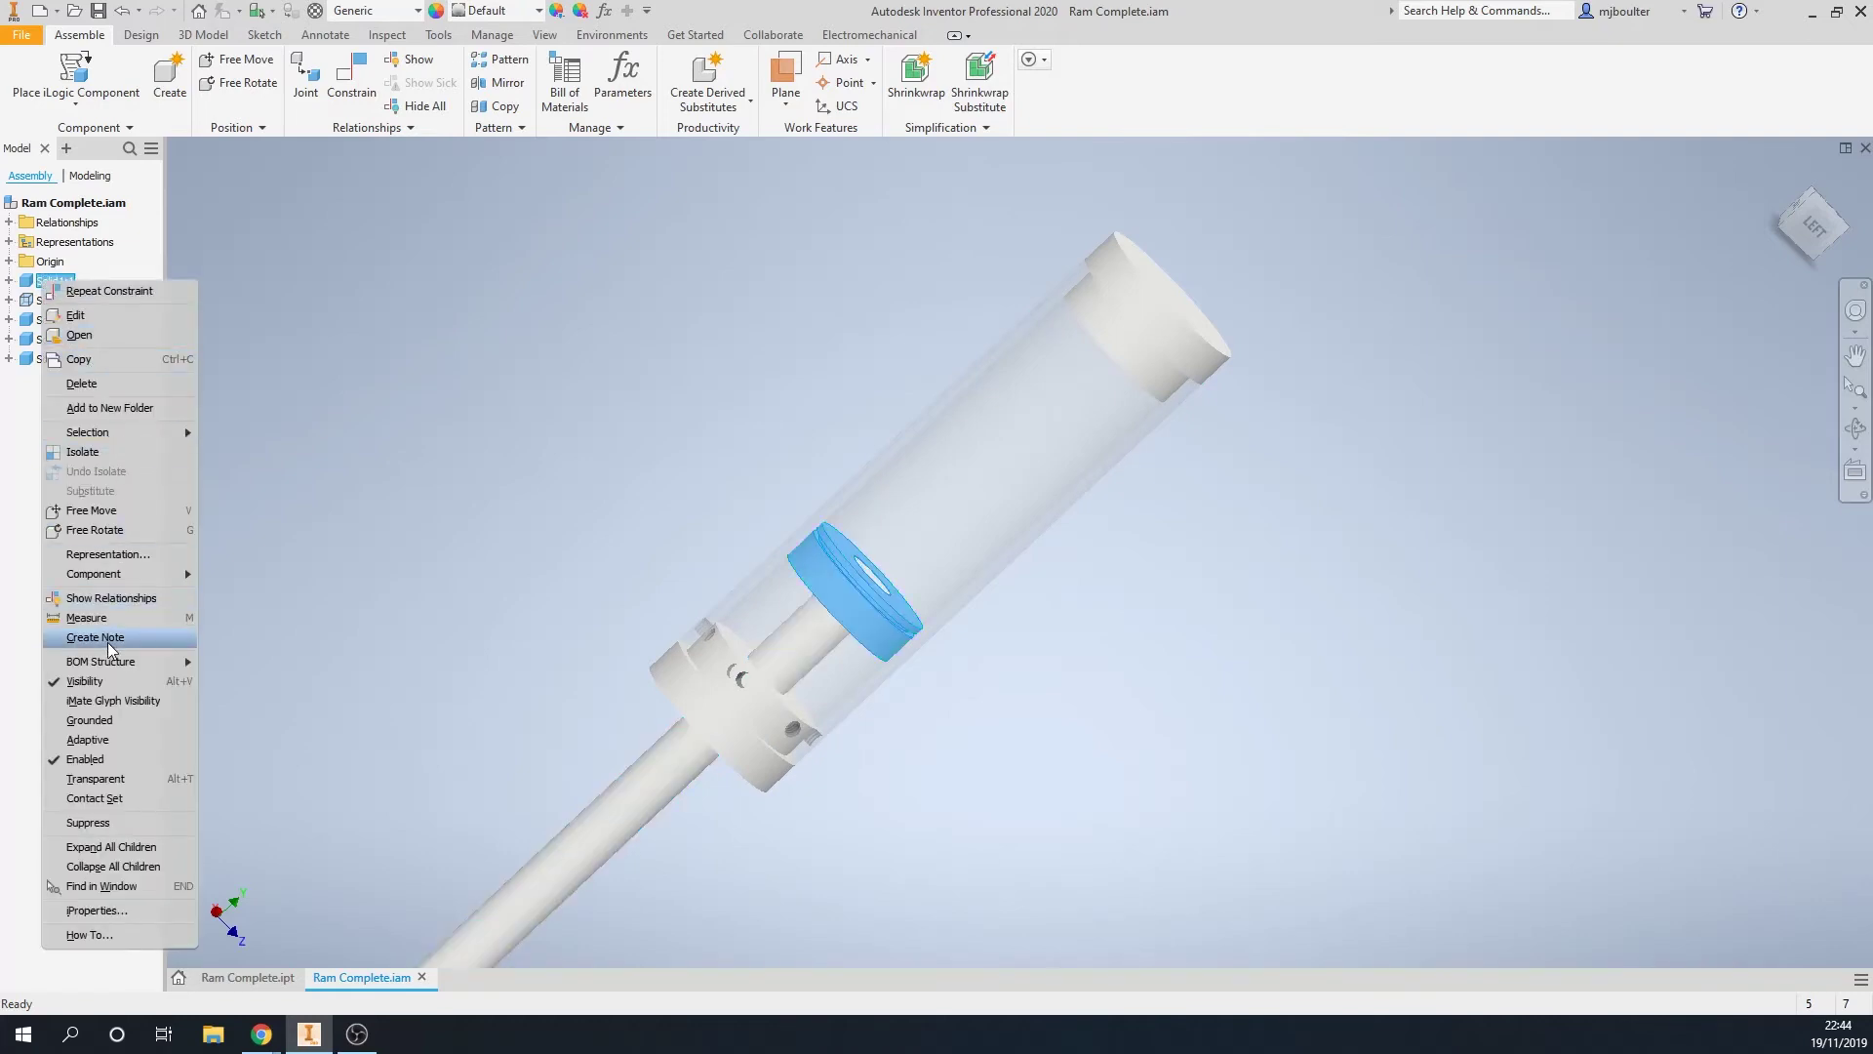
{"action": "left_click", "coordinate": [103, 799]}
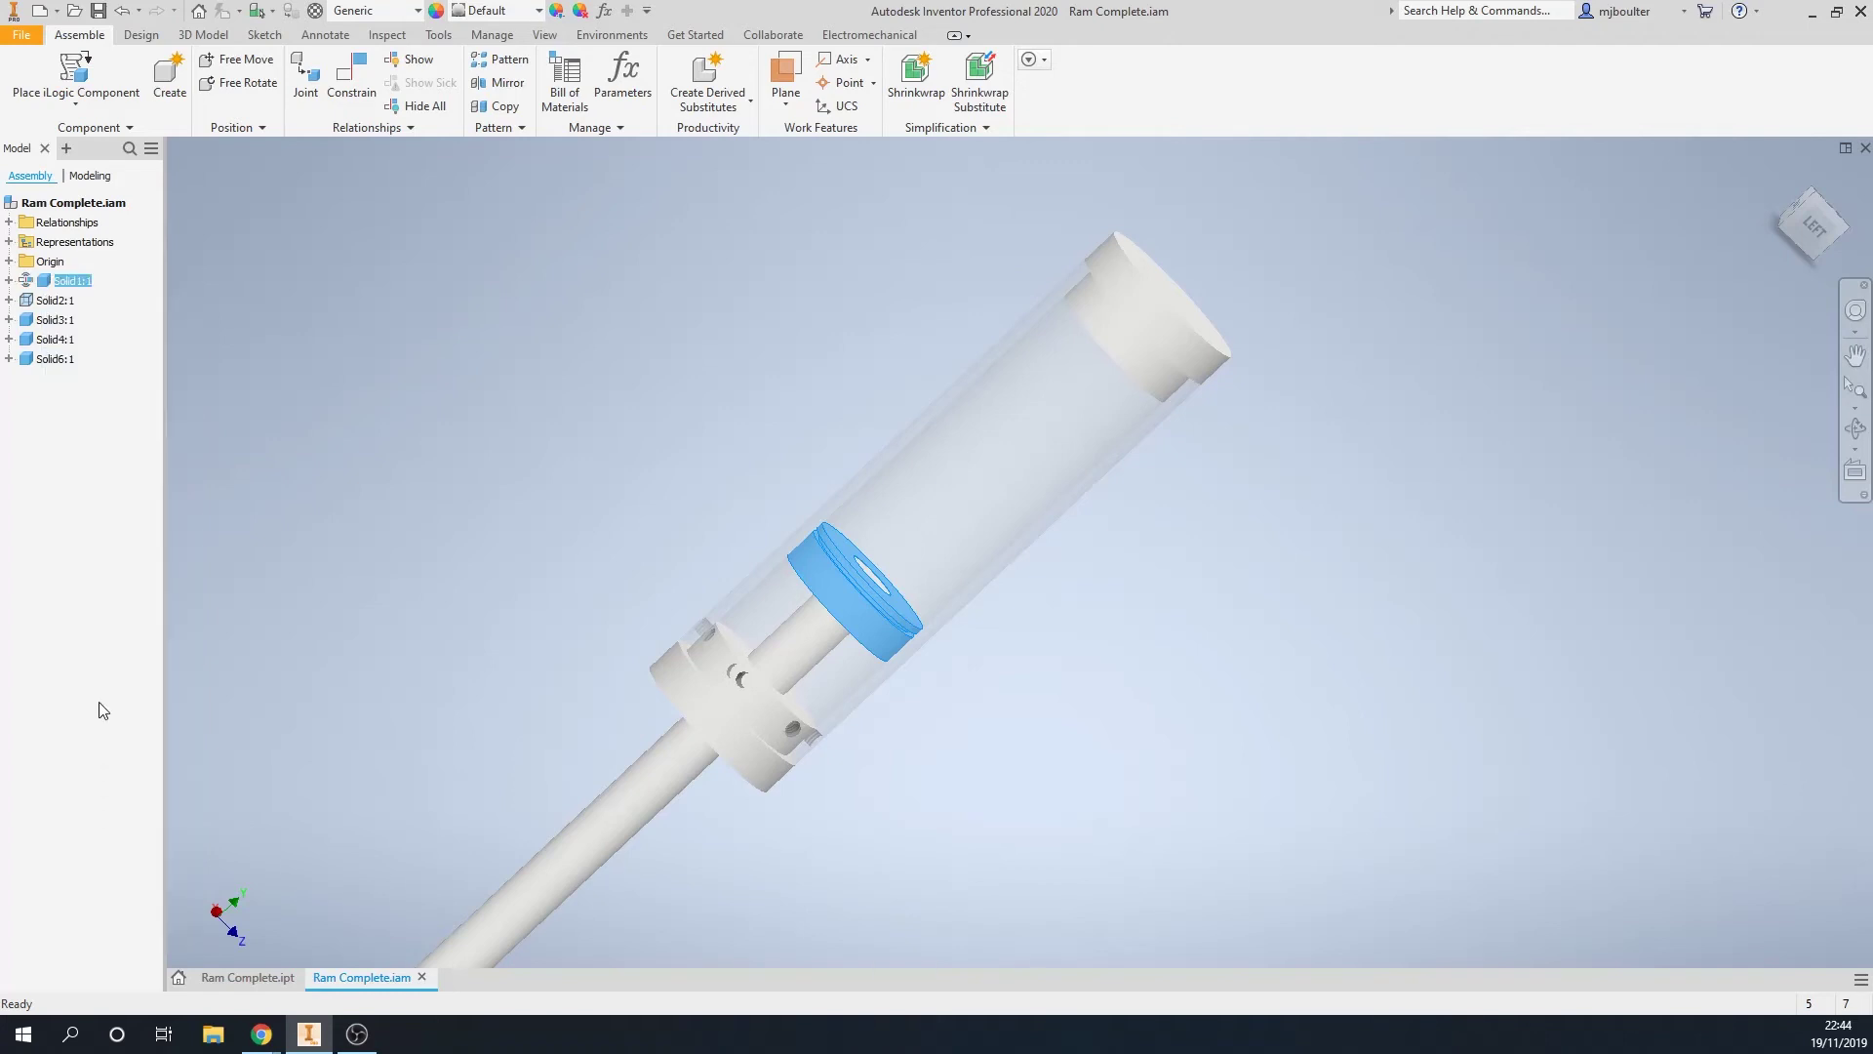
{"action": "left_click", "coordinate": [41, 341]}
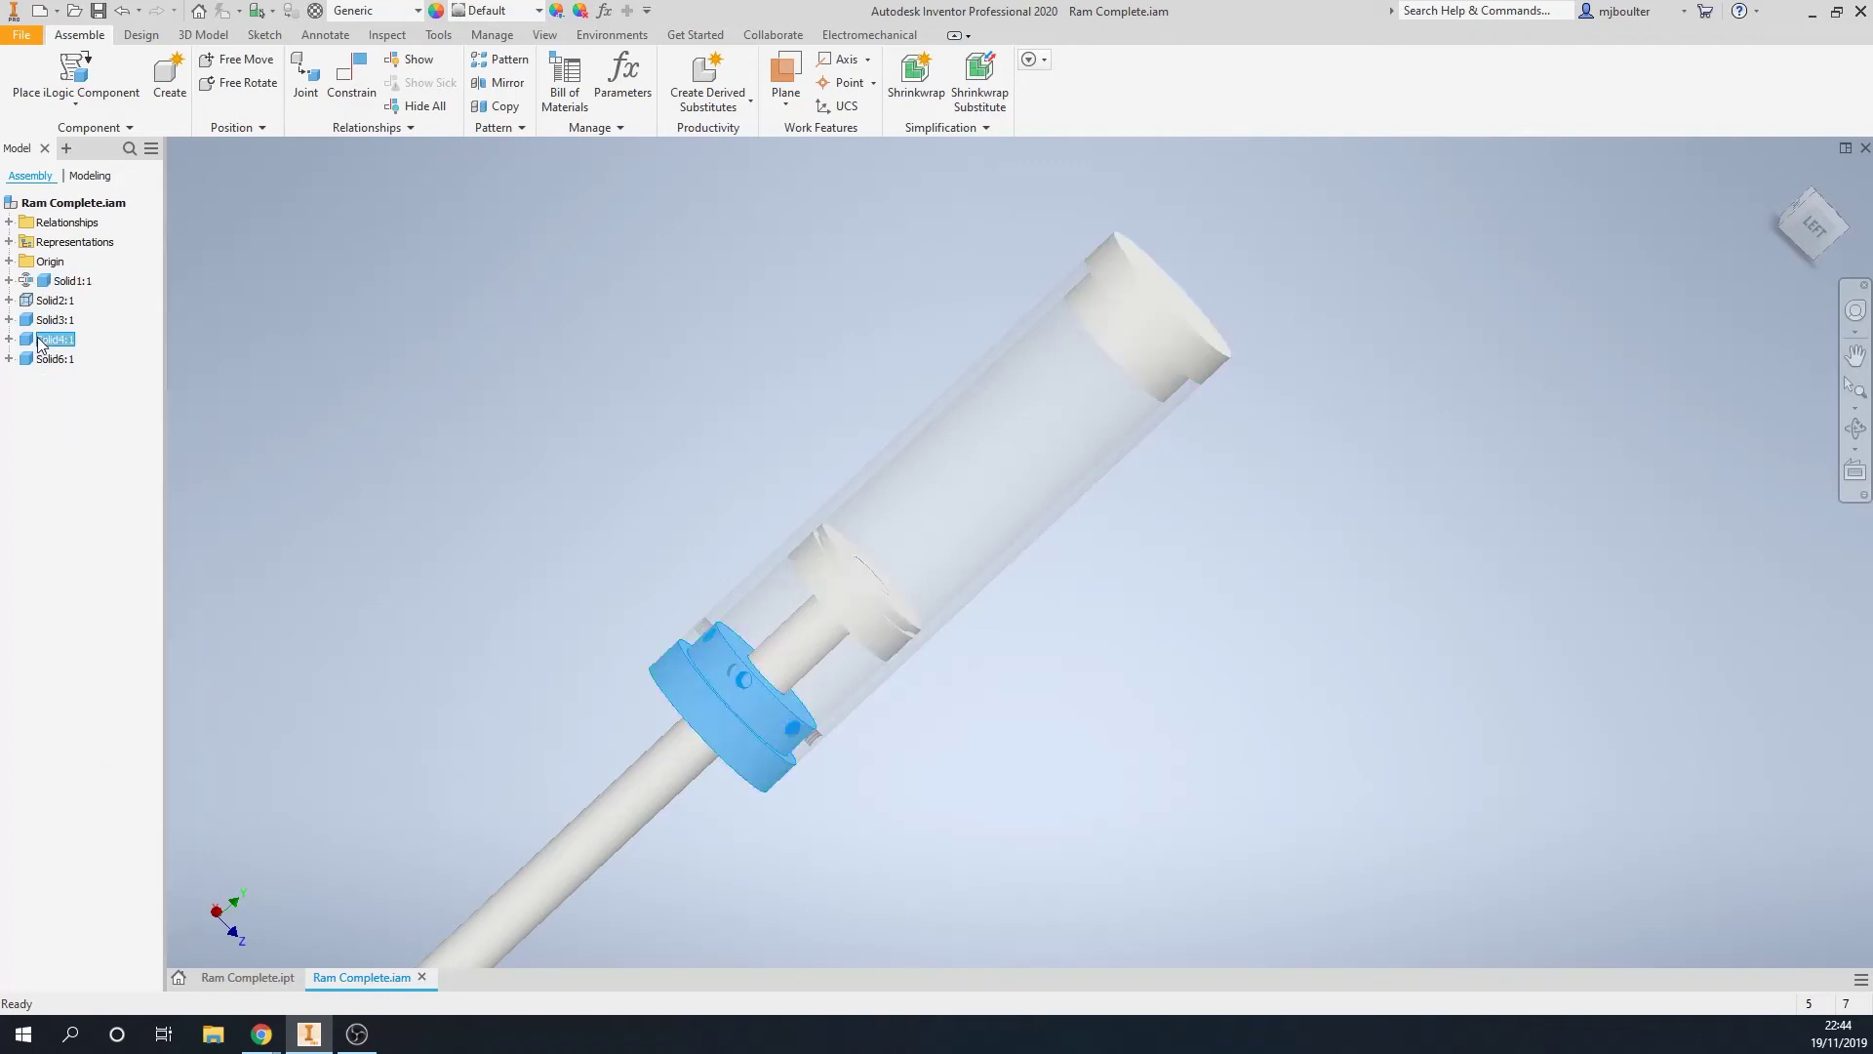
{"action": "right_click", "coordinate": [41, 341]}
{"action": "left_click", "coordinate": [81, 855]}
{"action": "right_click", "coordinate": [46, 360]}
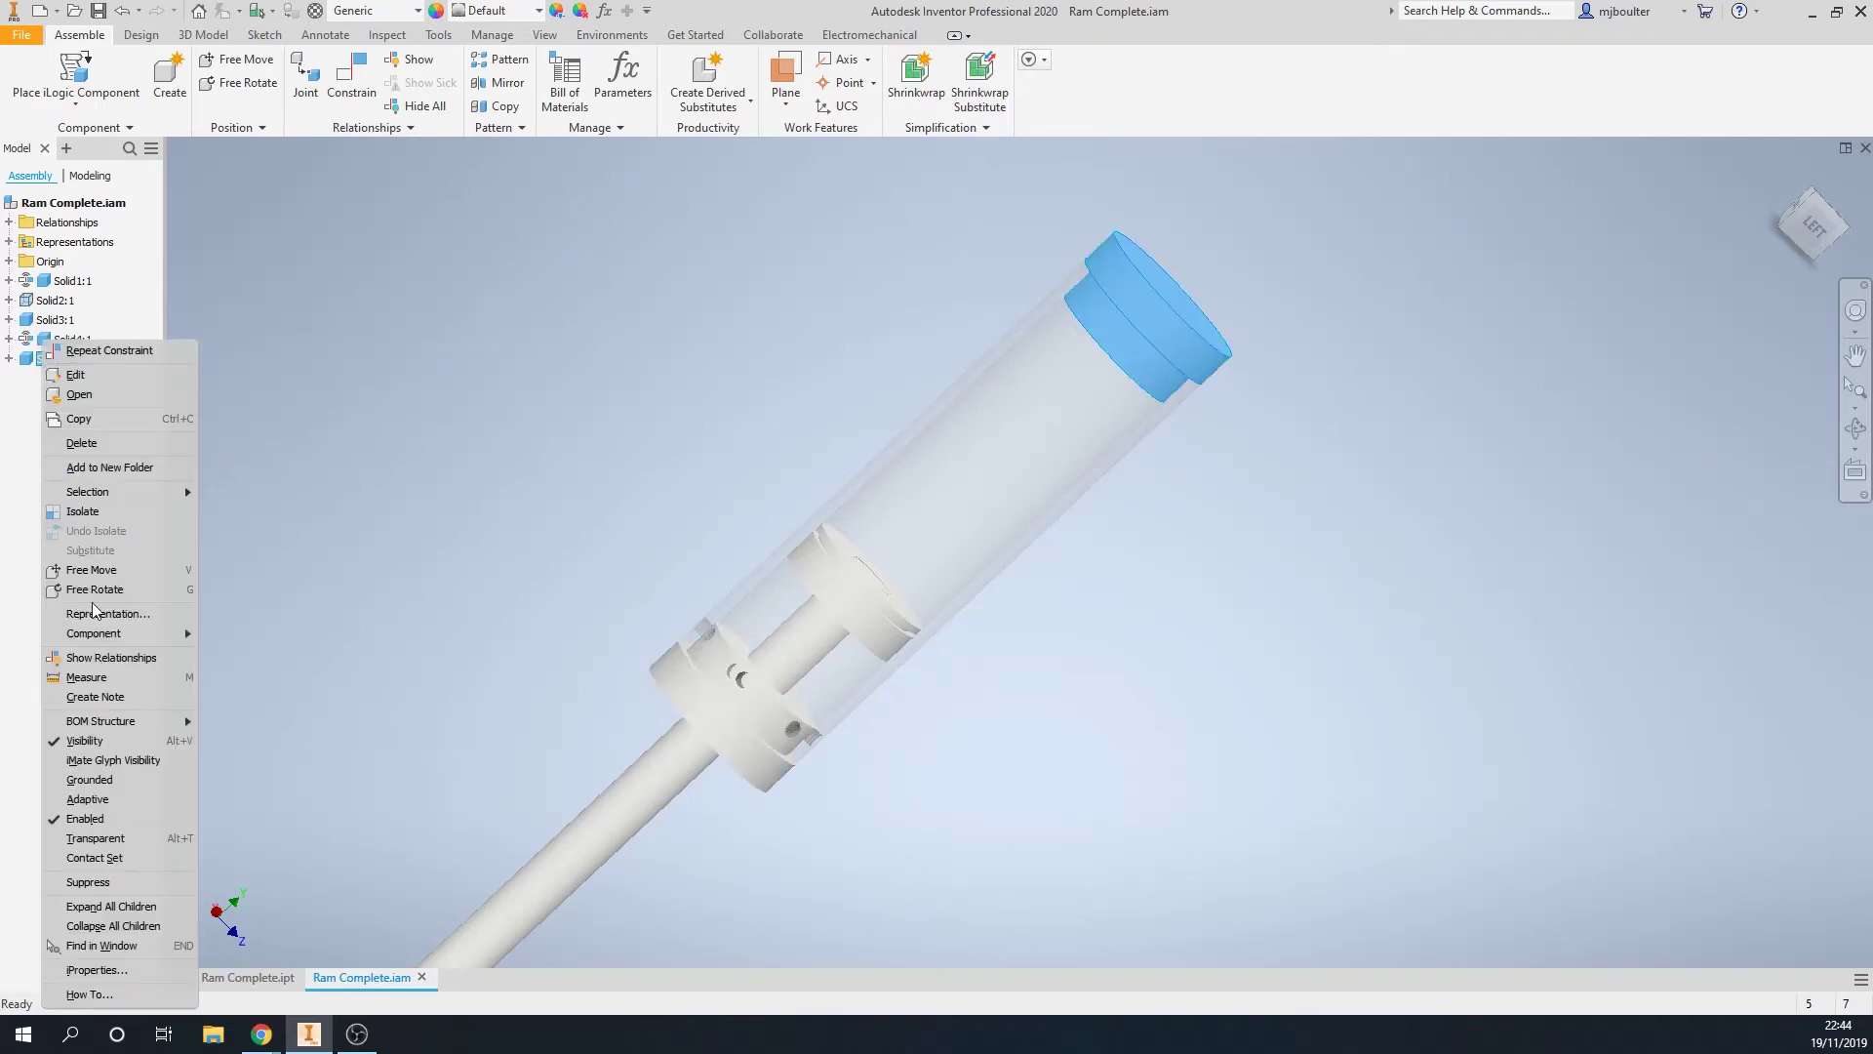
{"action": "left_click", "coordinate": [112, 857]}
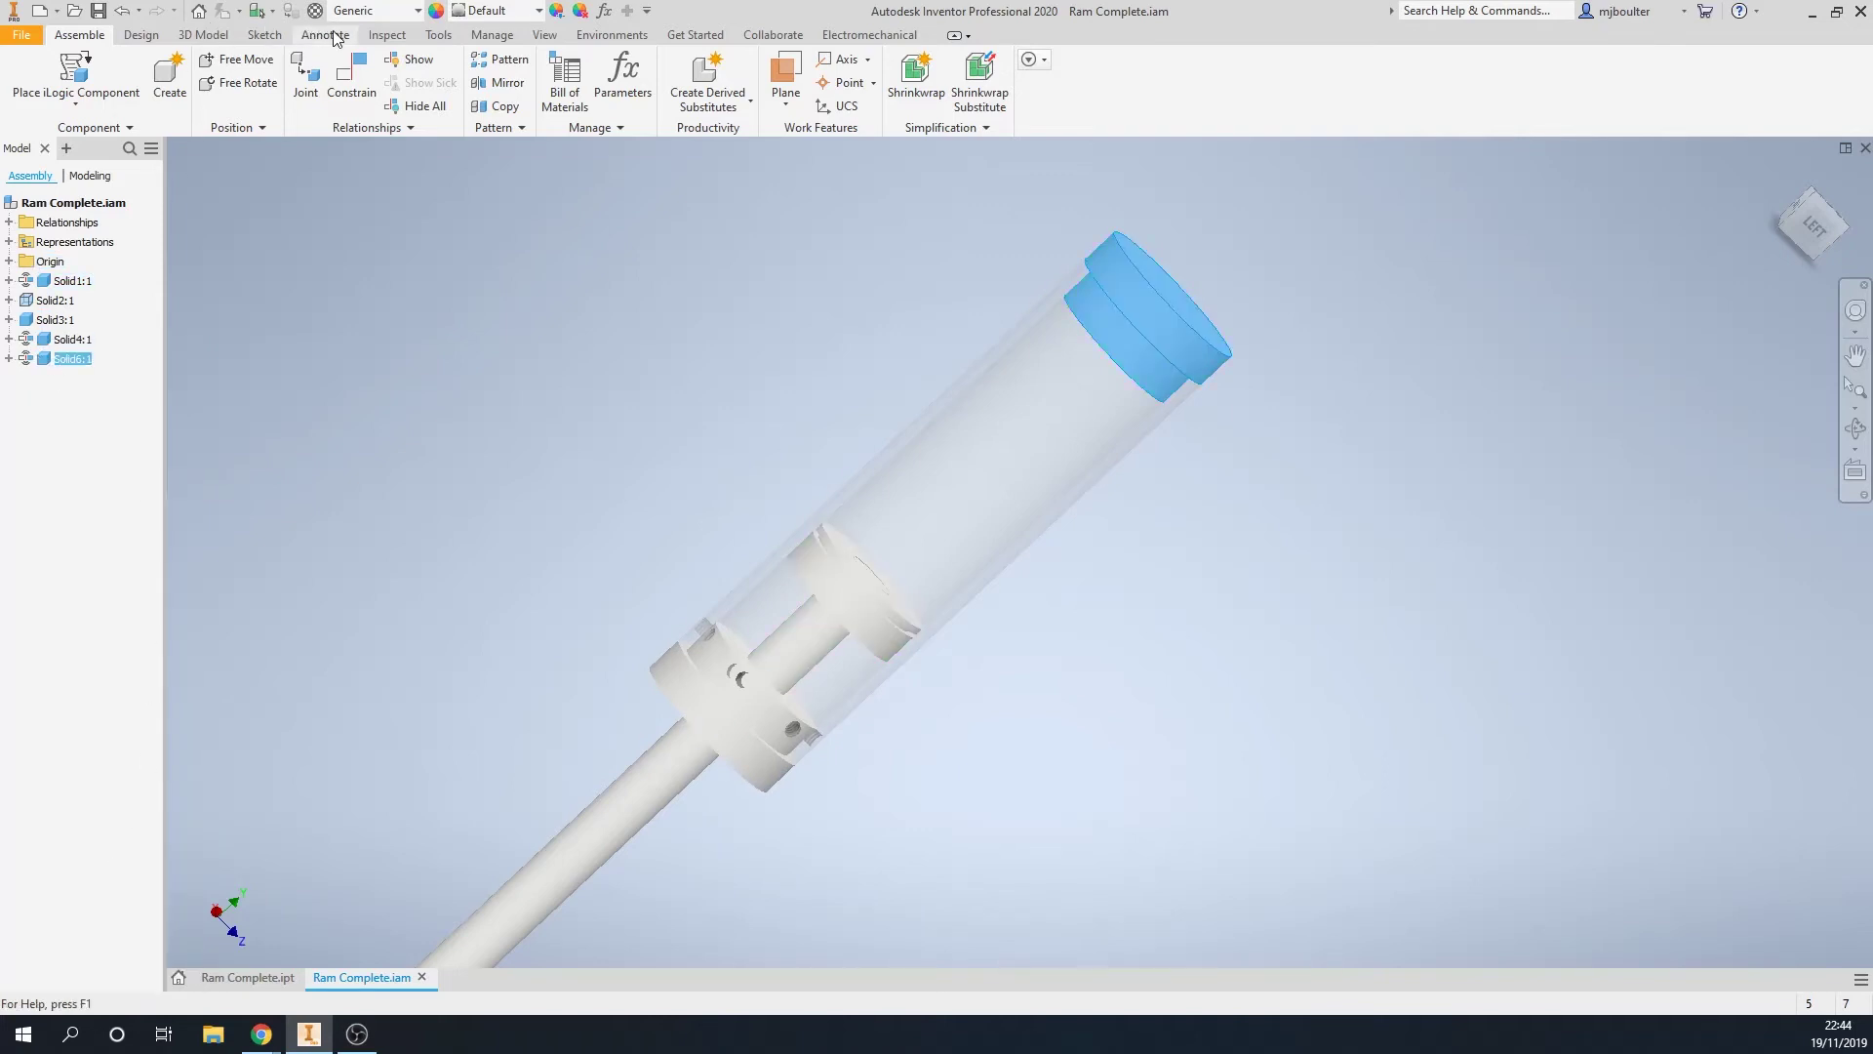
Activate the contact solver and slide the rod along the tube to test the piston's travel
{"action": "left_click", "coordinate": [388, 36]}
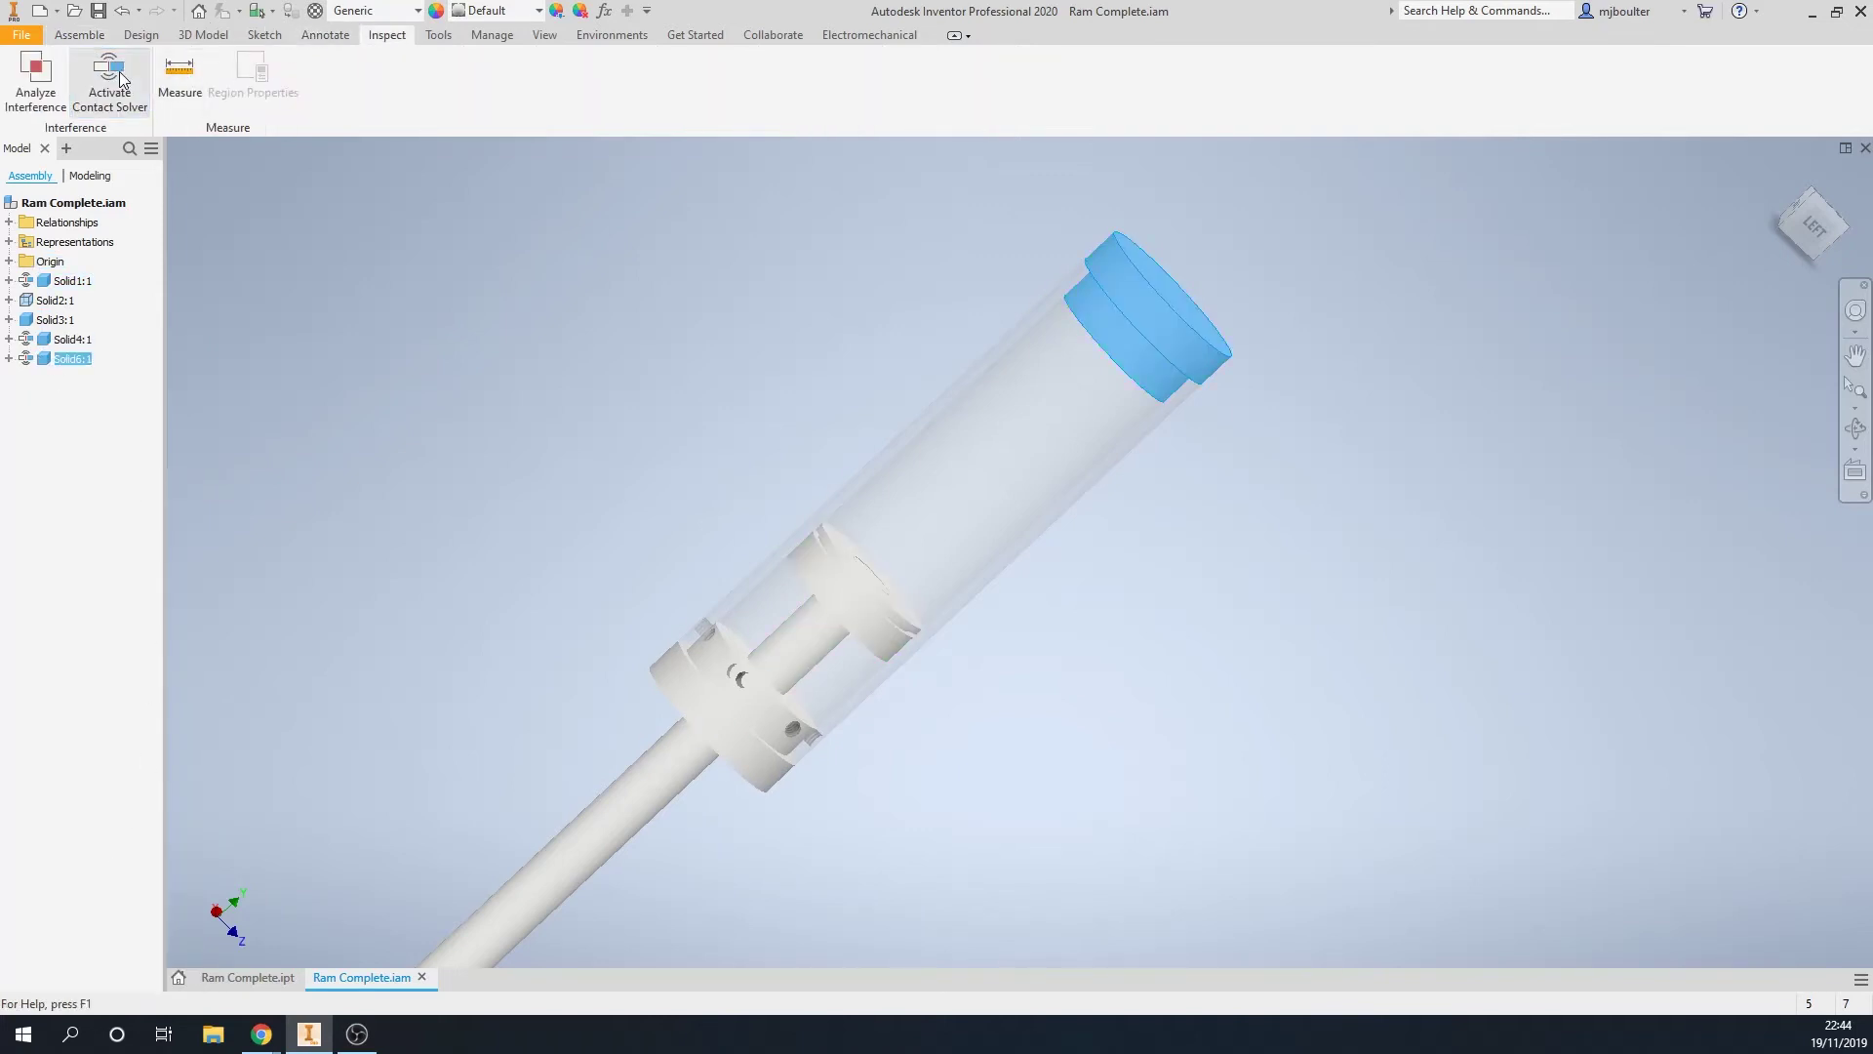
{"action": "left_click", "coordinate": [112, 102]}
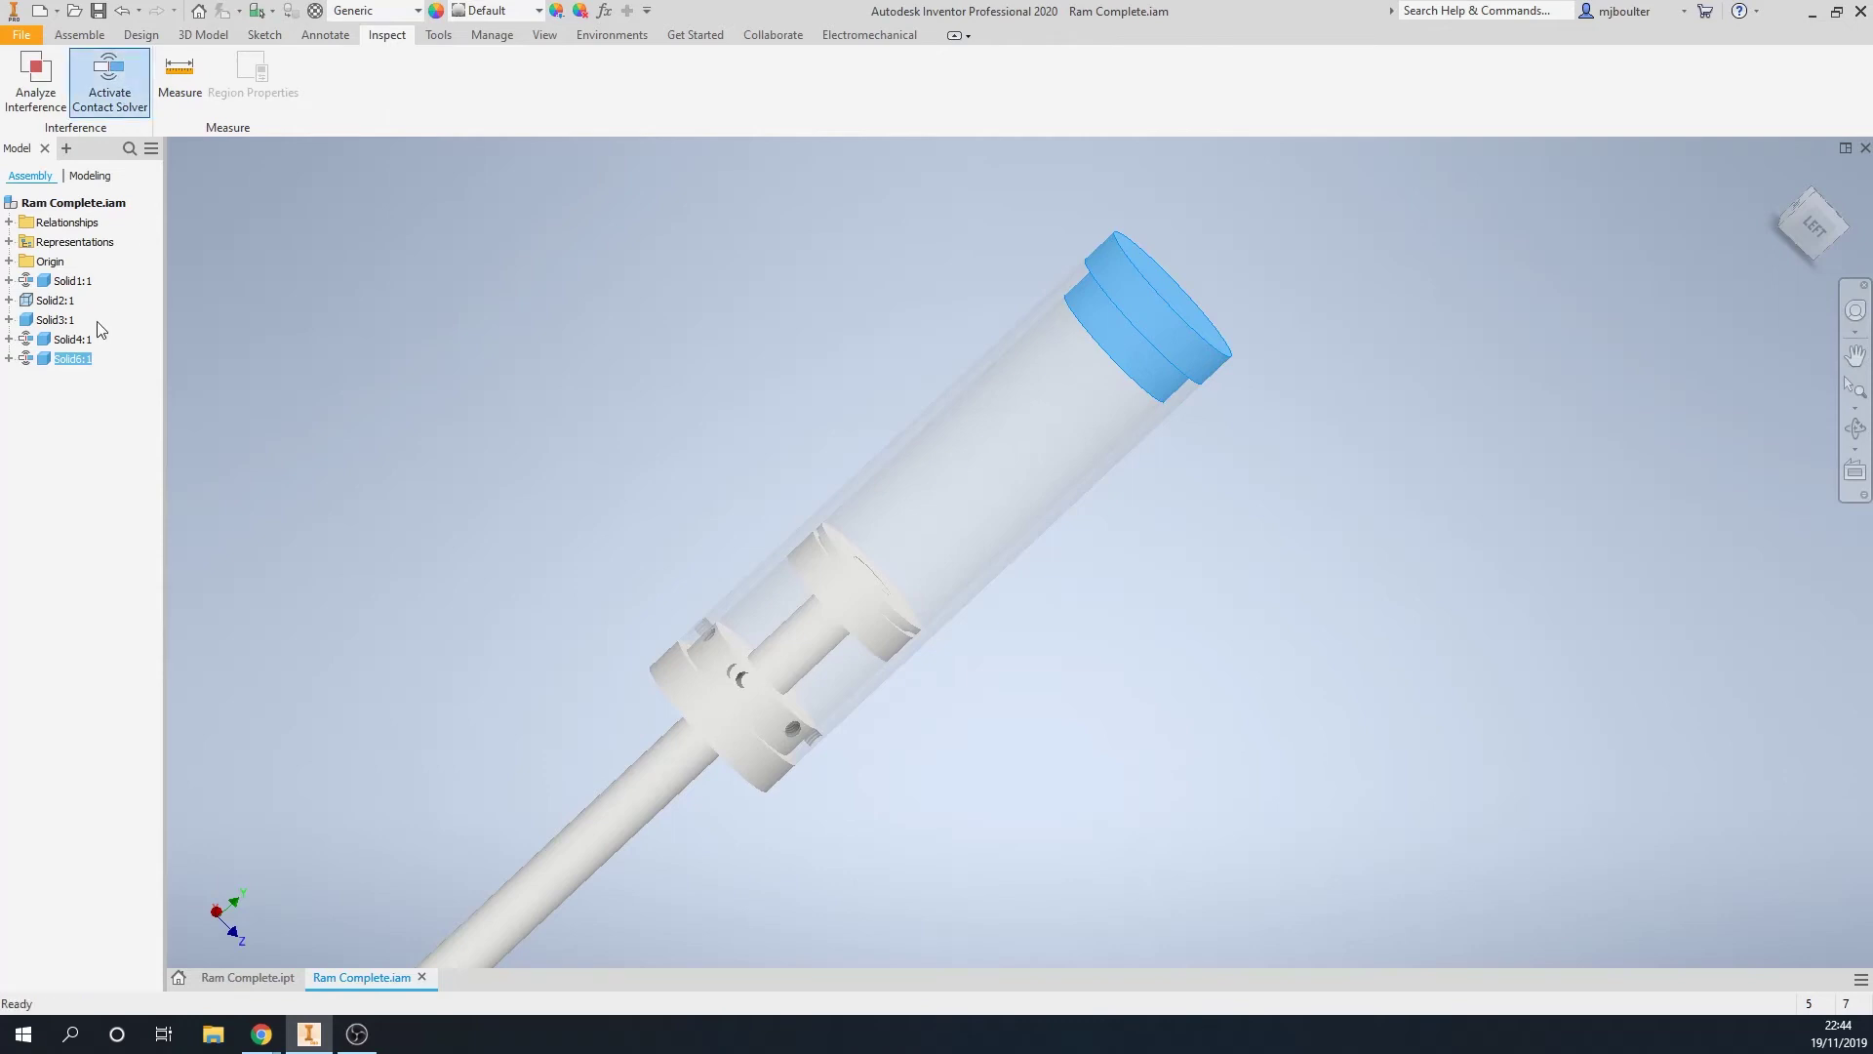
{"action": "left_click", "coordinate": [79, 35]}
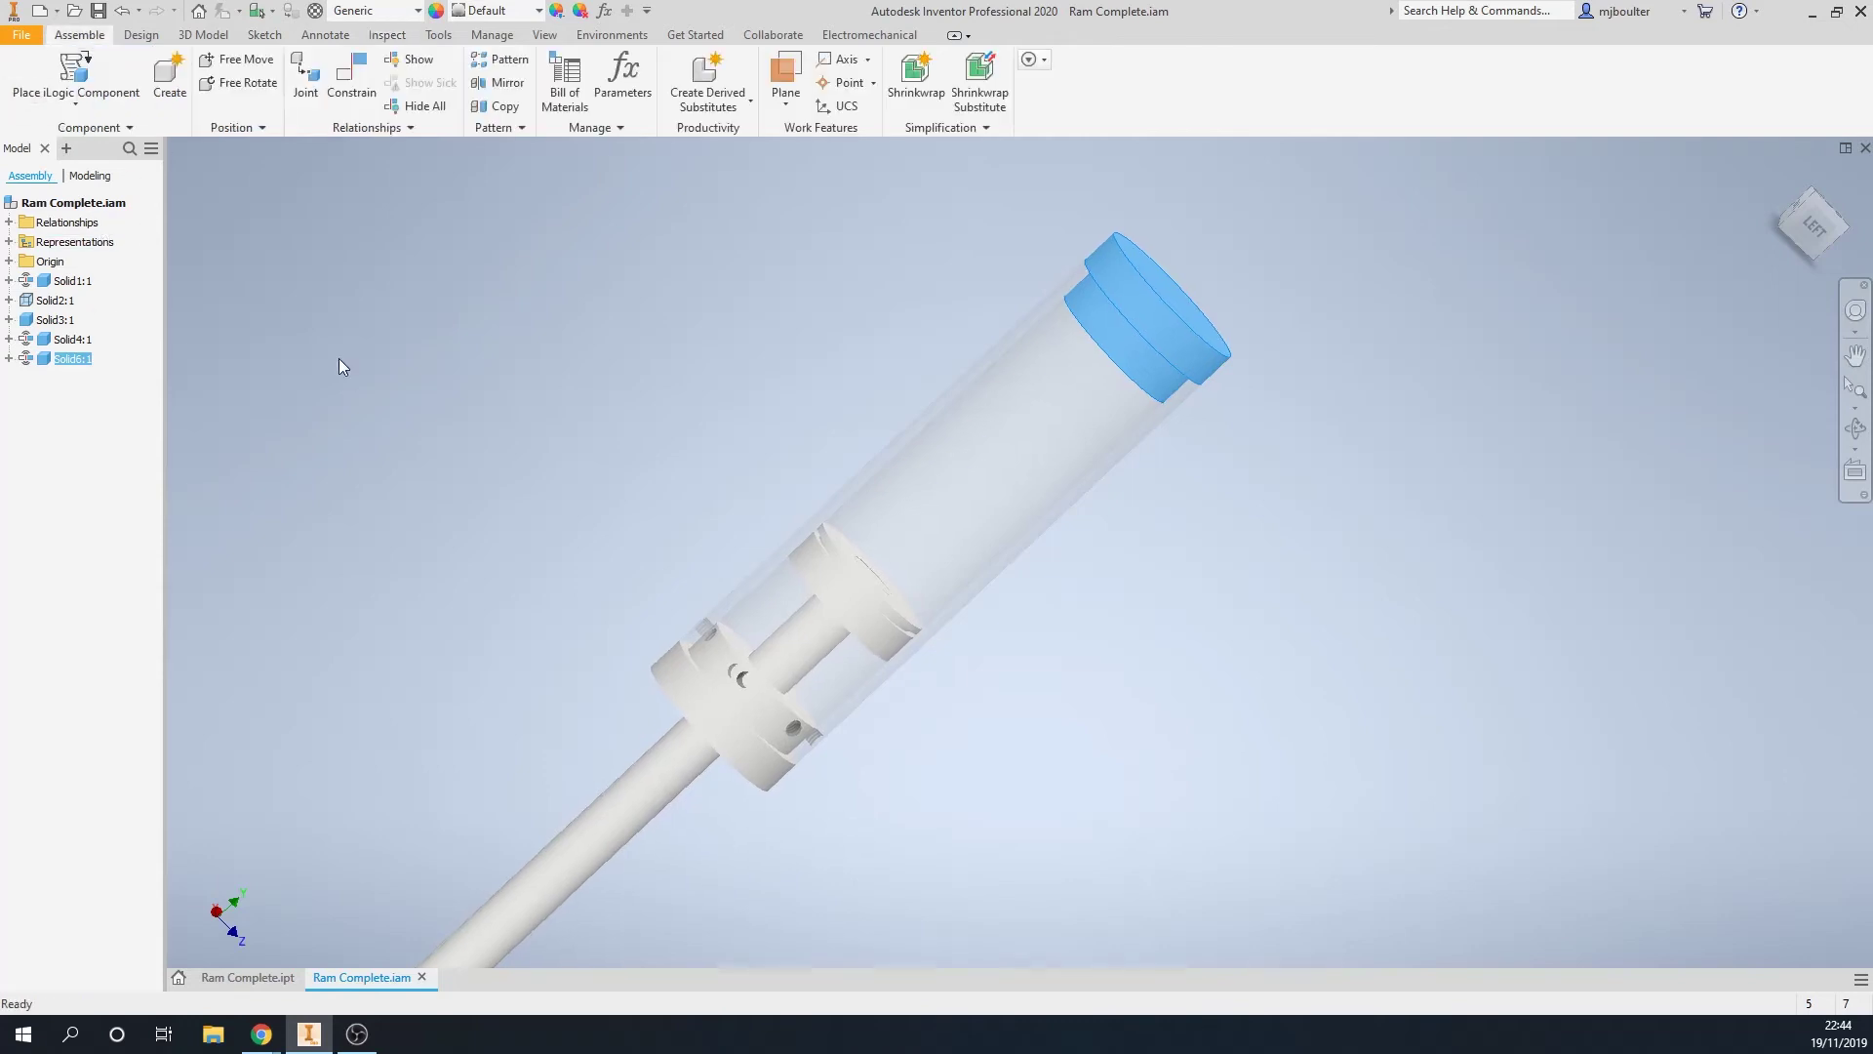
{"action": "left_click_drag", "start_coordinate": [621, 646], "coordinate": [818, 616]}
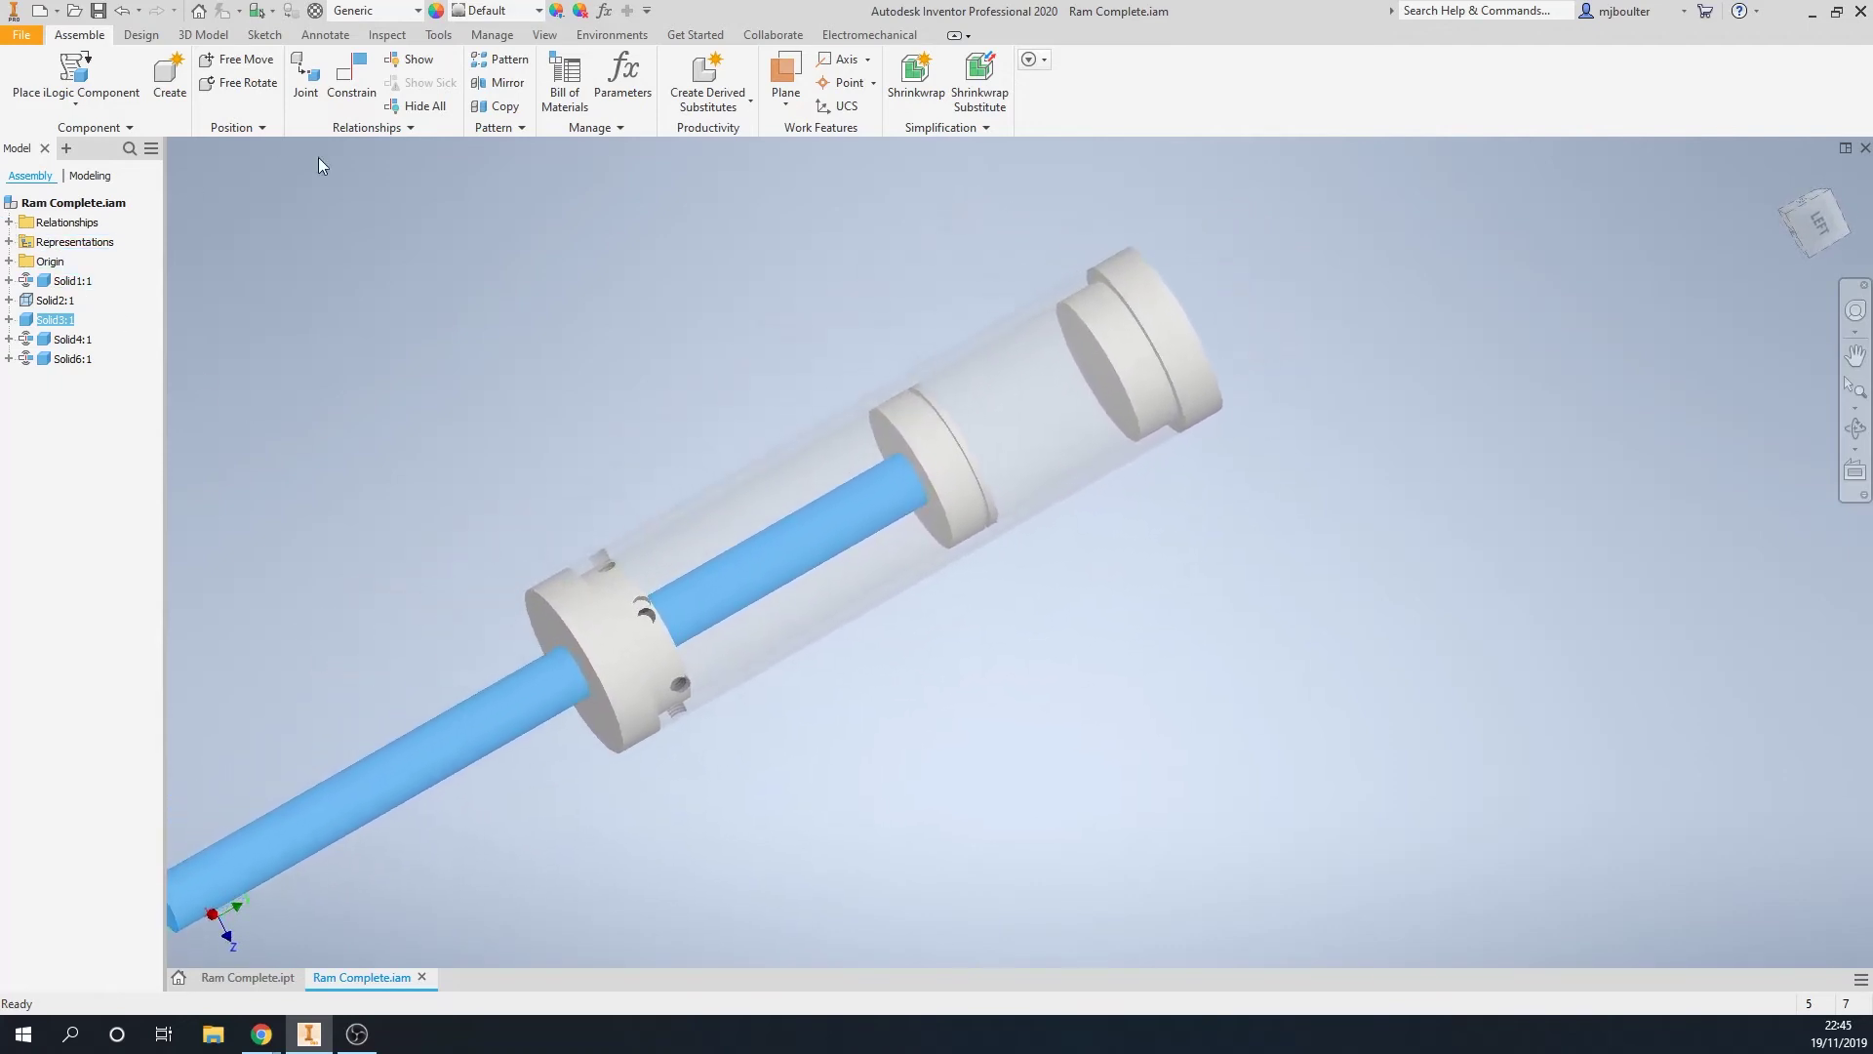
Hide the transparent cylinder tube, Solid2
{"action": "left_click", "coordinate": [787, 73]}
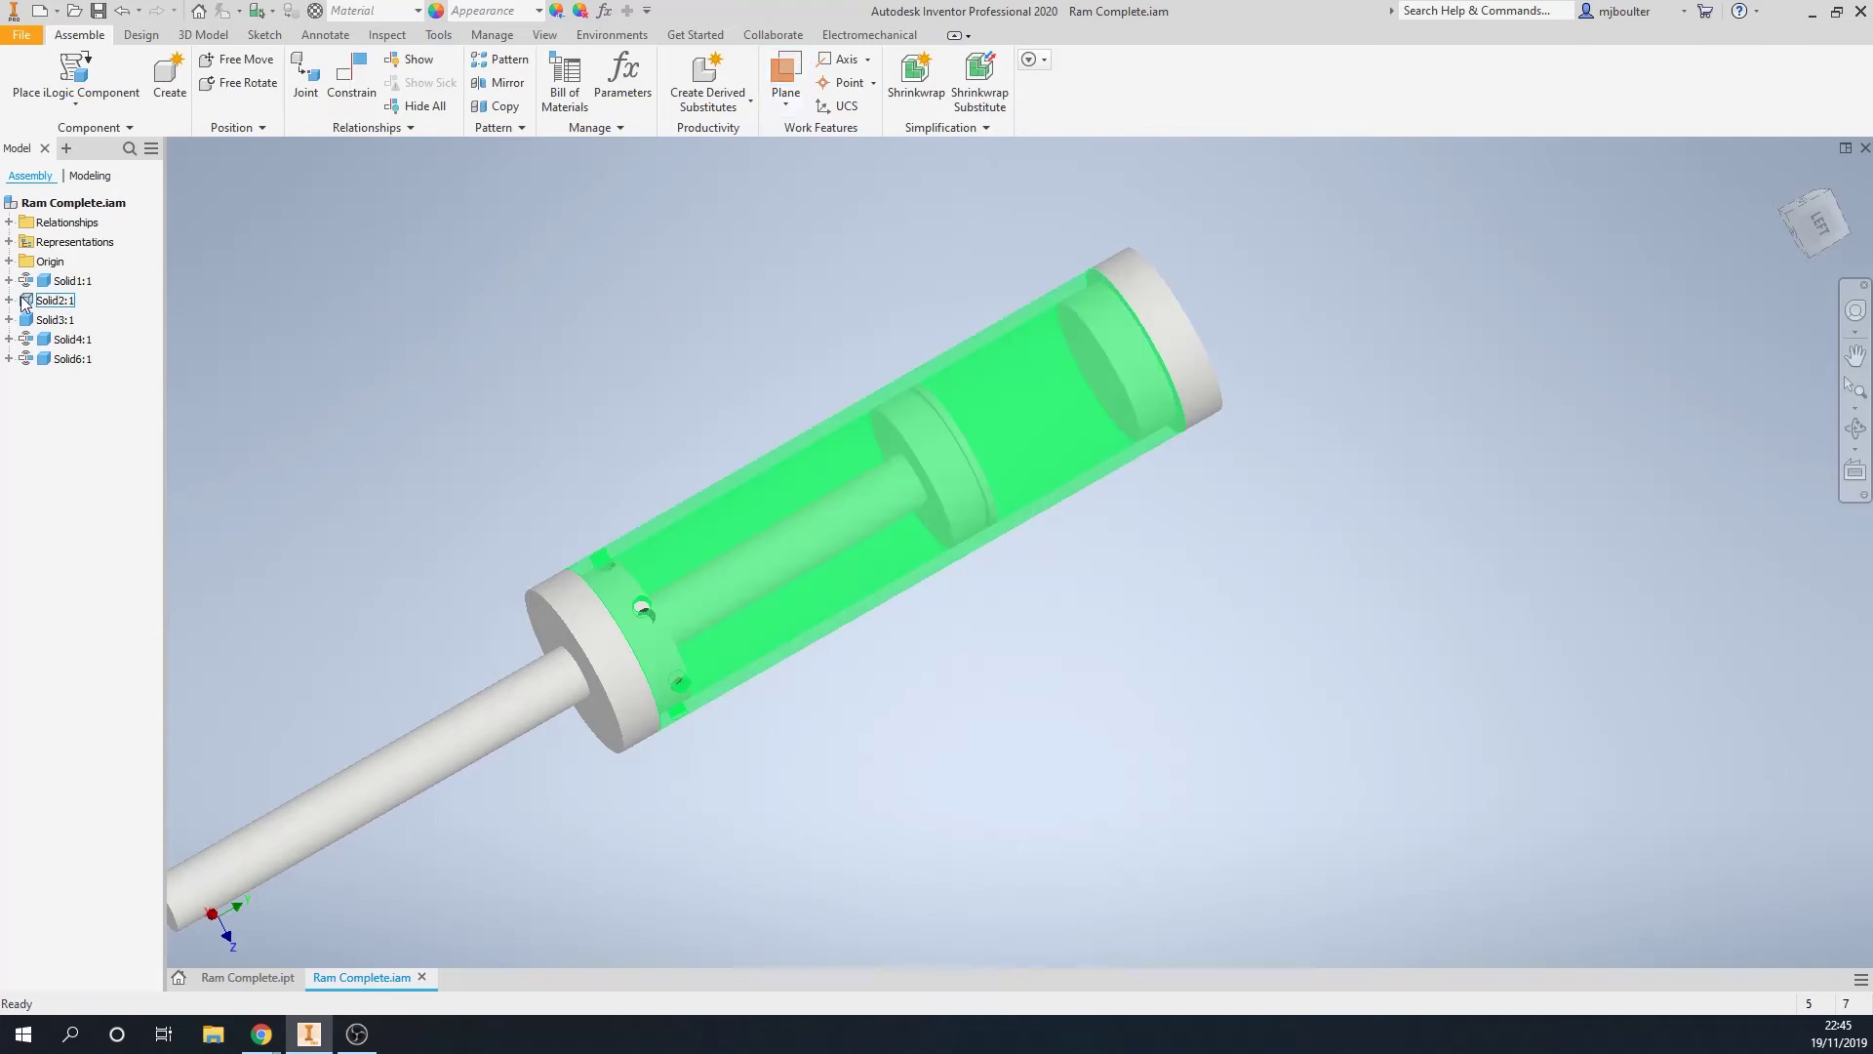
{"action": "key", "text": "Escape"}
{"action": "left_click", "coordinate": [16, 300]}
{"action": "right_click", "coordinate": [36, 299]}
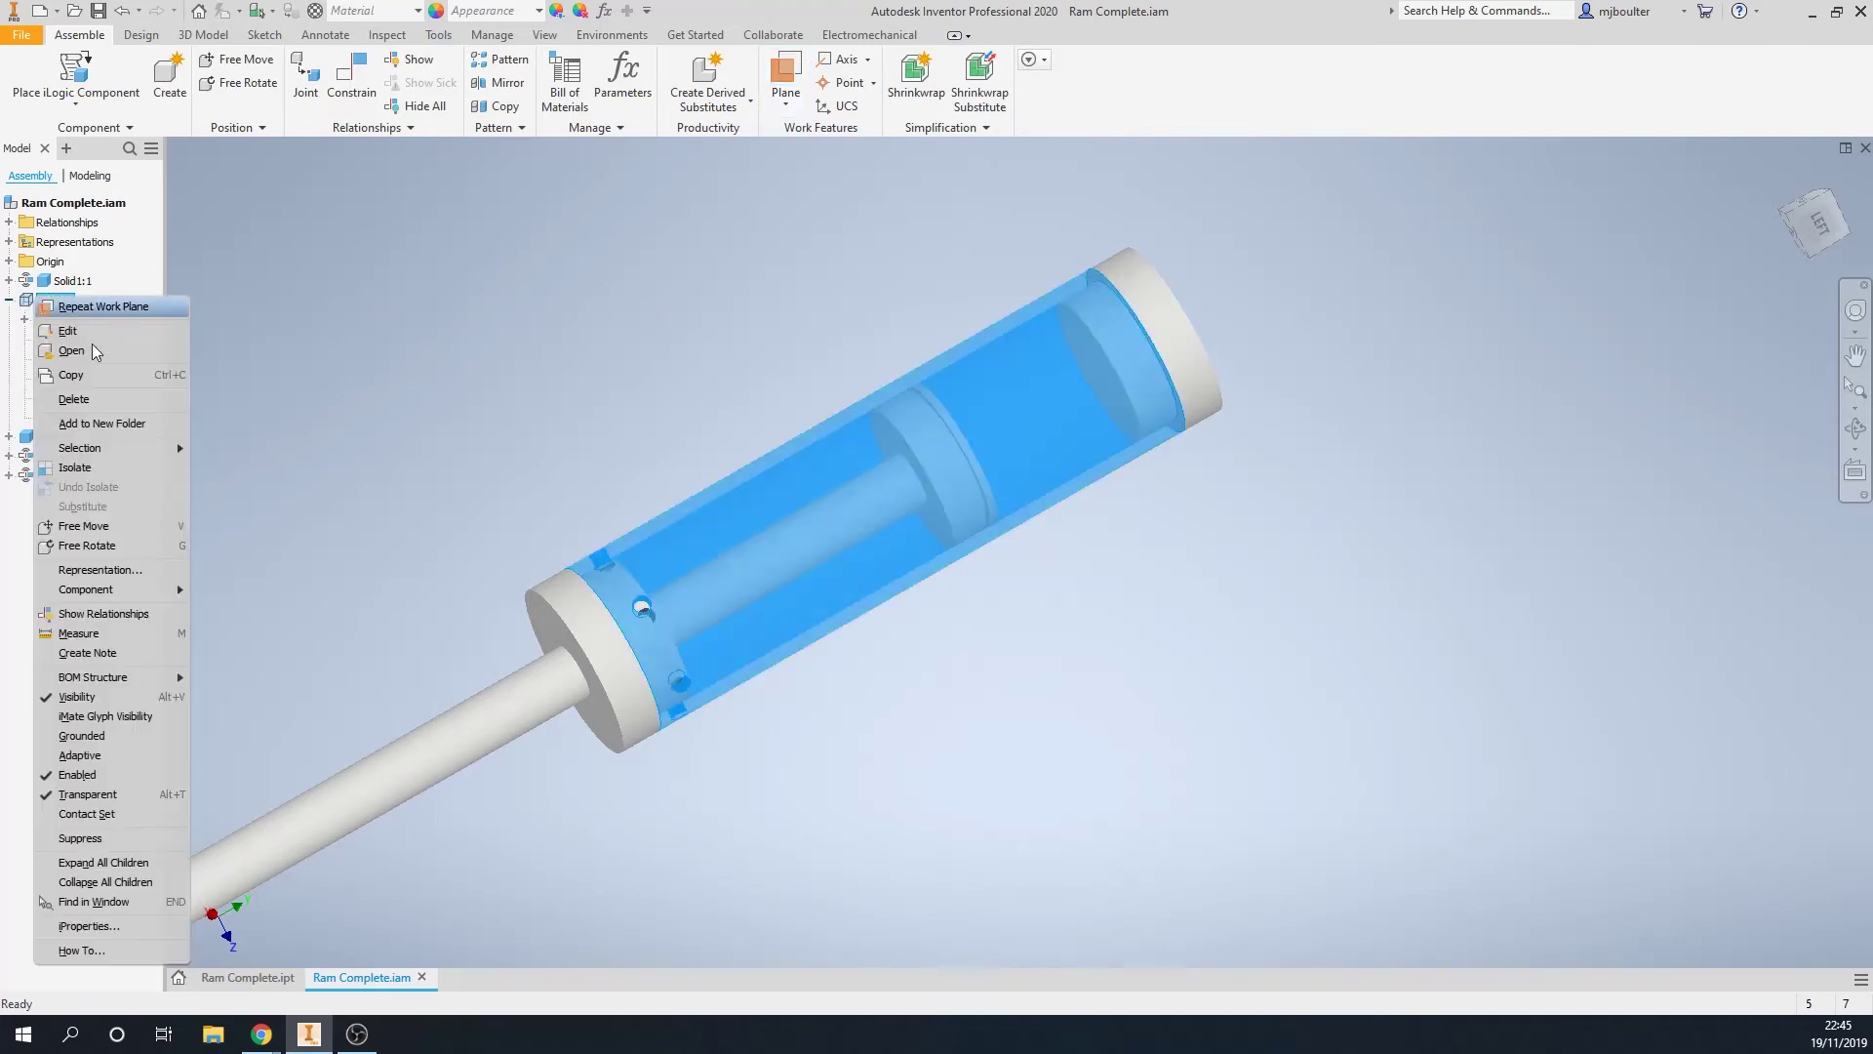
{"action": "left_click", "coordinate": [78, 696]}
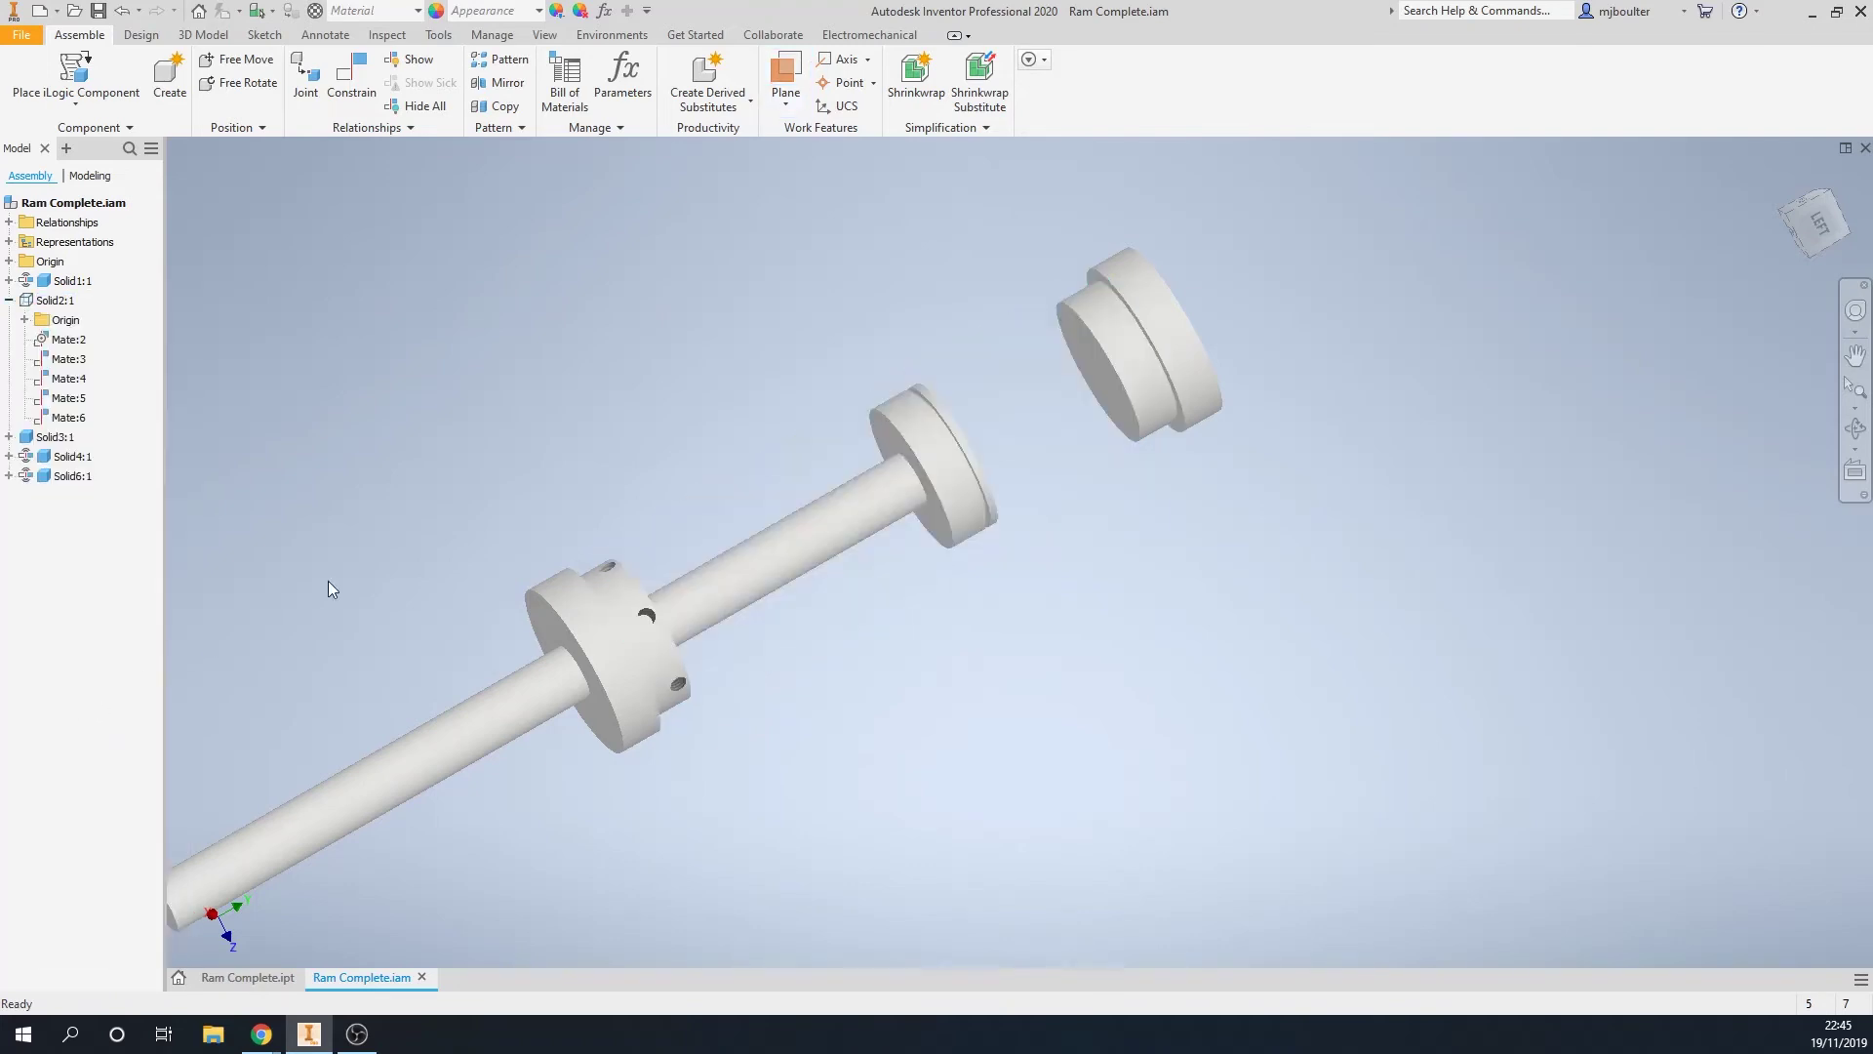
Create a work plane at 0 offset from the end cap's flat inner face
{"action": "left_click", "coordinate": [785, 70]}
{"action": "middle_click_drag", "start_coordinate": [945, 289], "coordinate": [1116, 398], "text": "shift"}
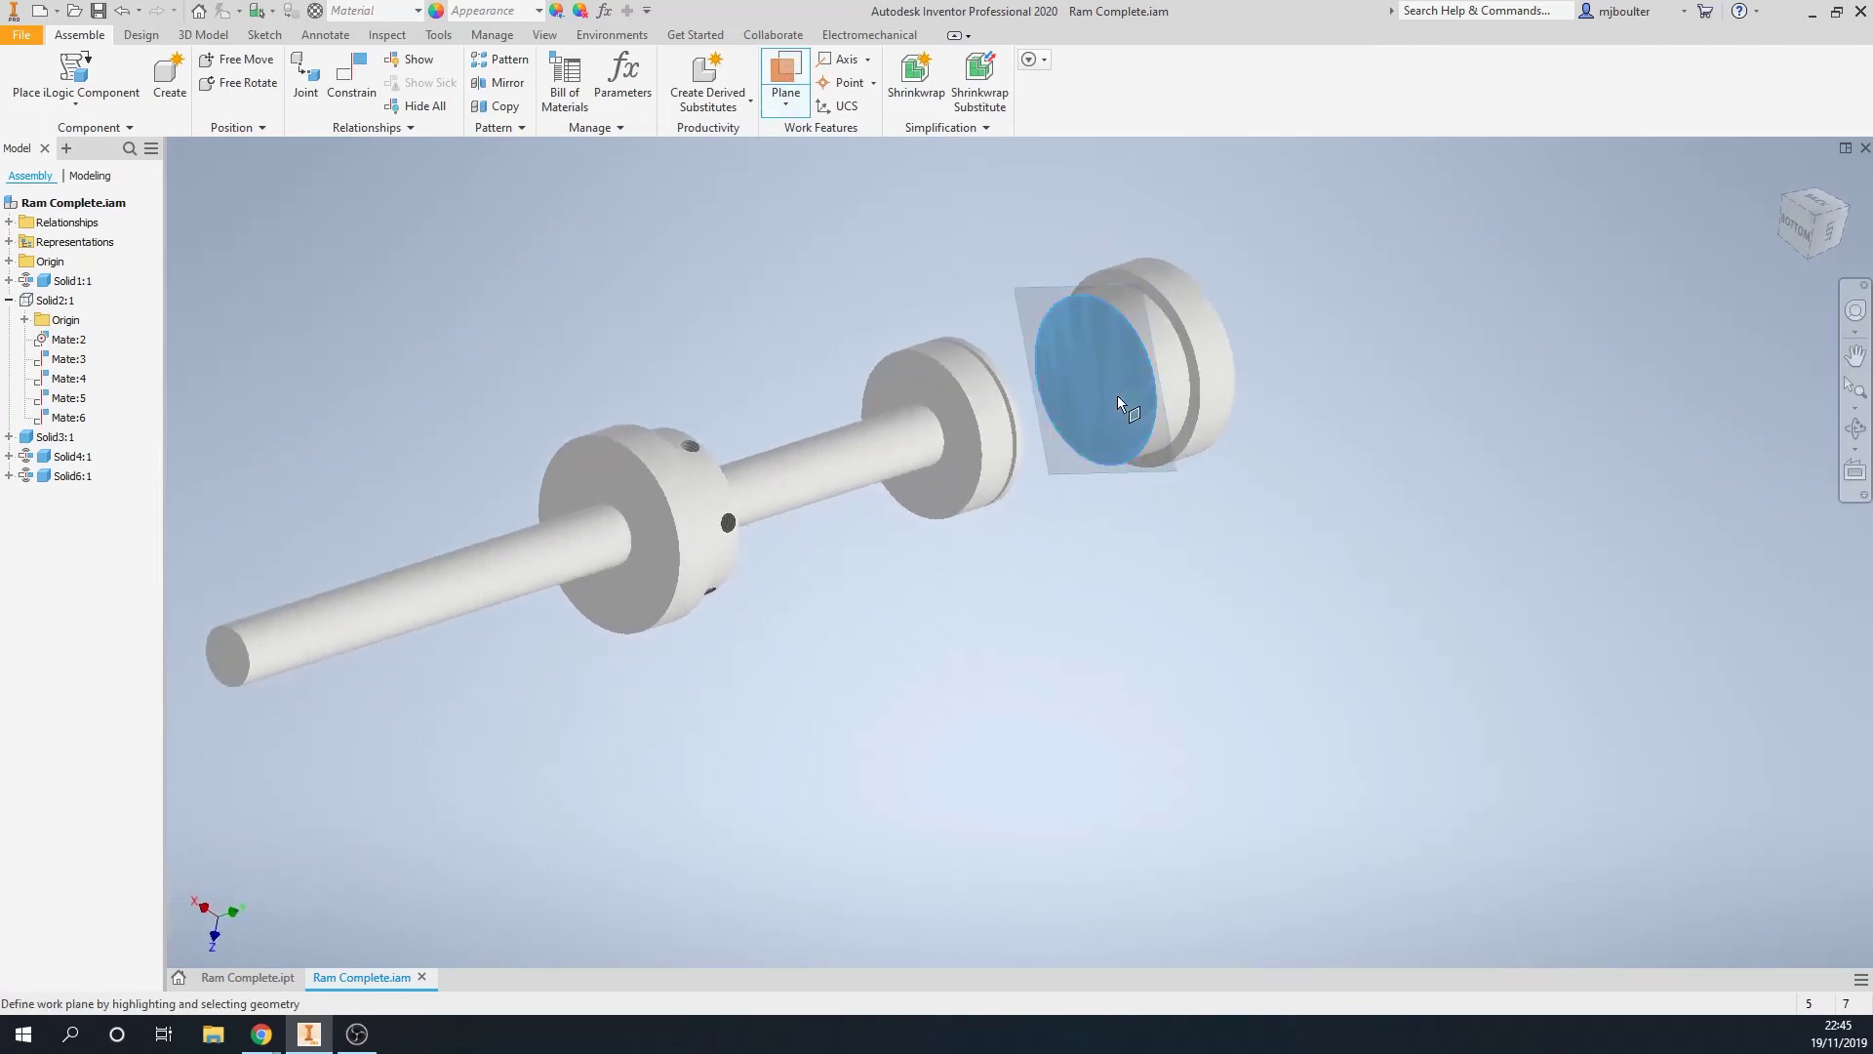
{"action": "left_click", "coordinate": [1117, 395]}
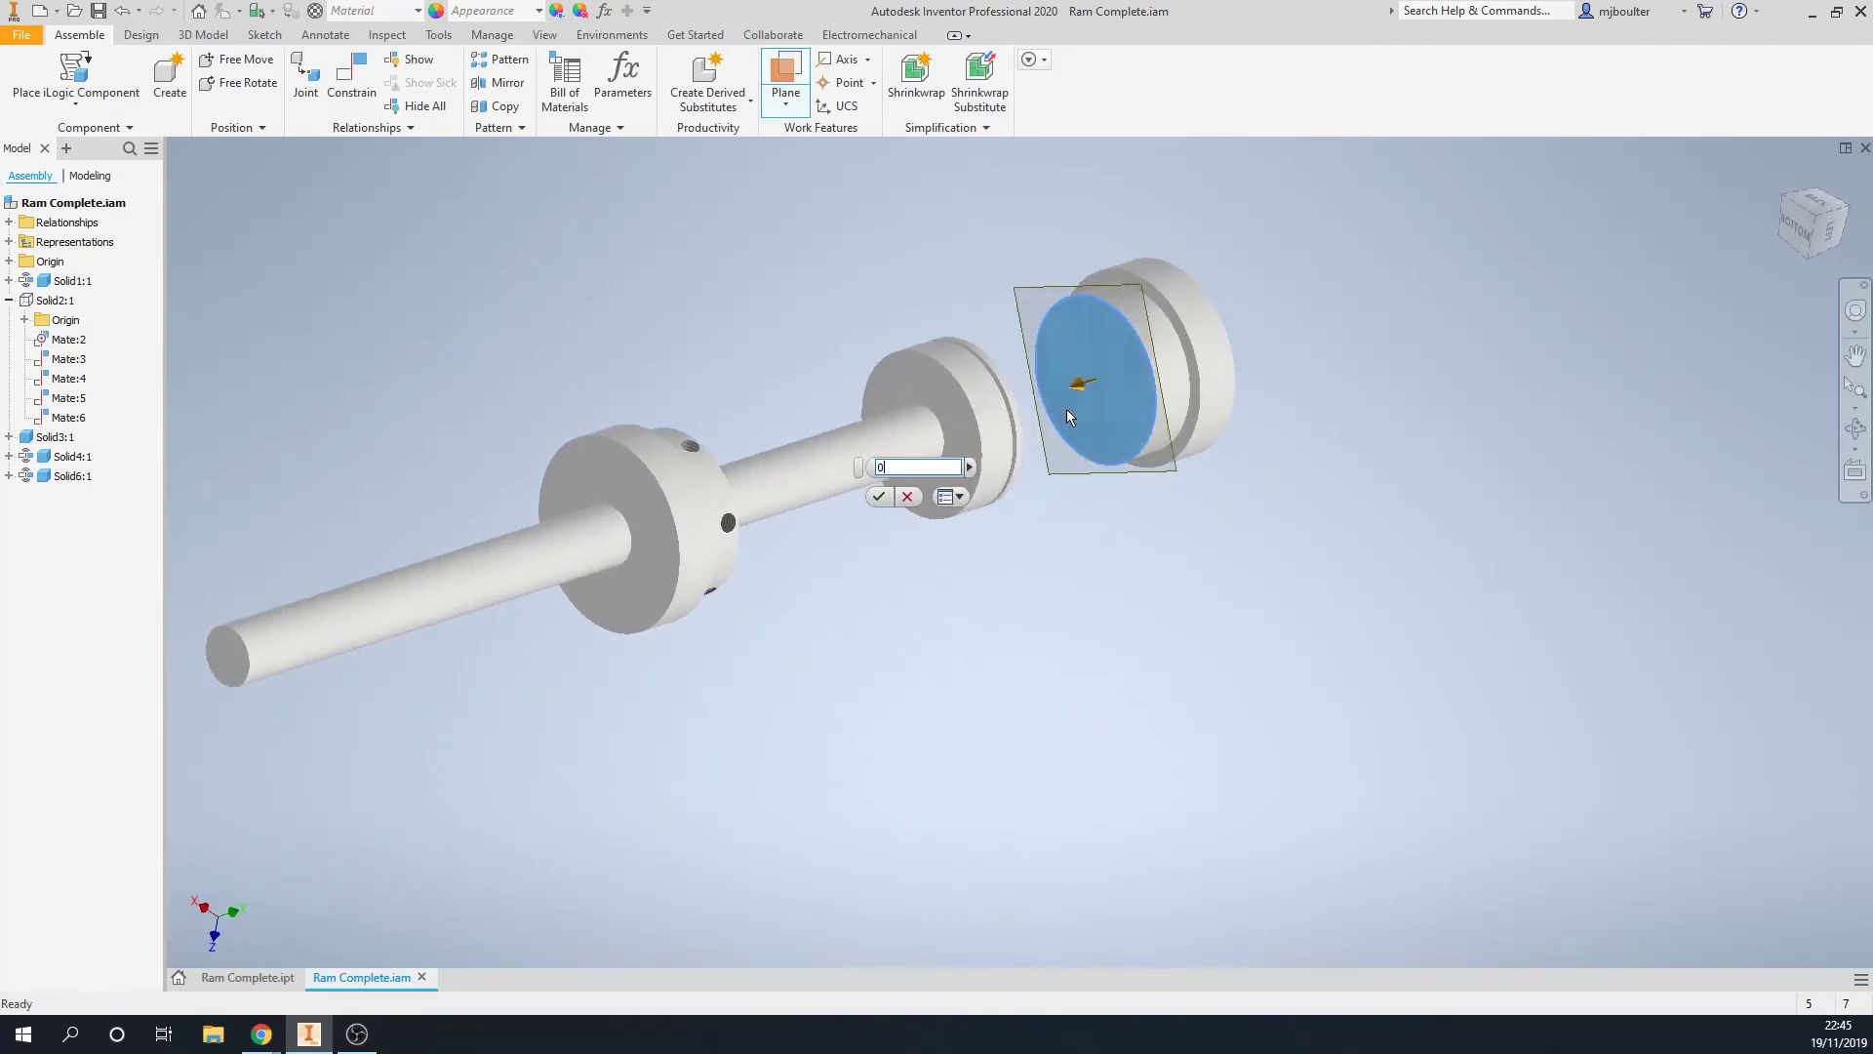
{"action": "key", "text": "Return"}
{"action": "middle_click_drag", "start_coordinate": [1067, 408], "coordinate": [936, 447], "text": "shift"}
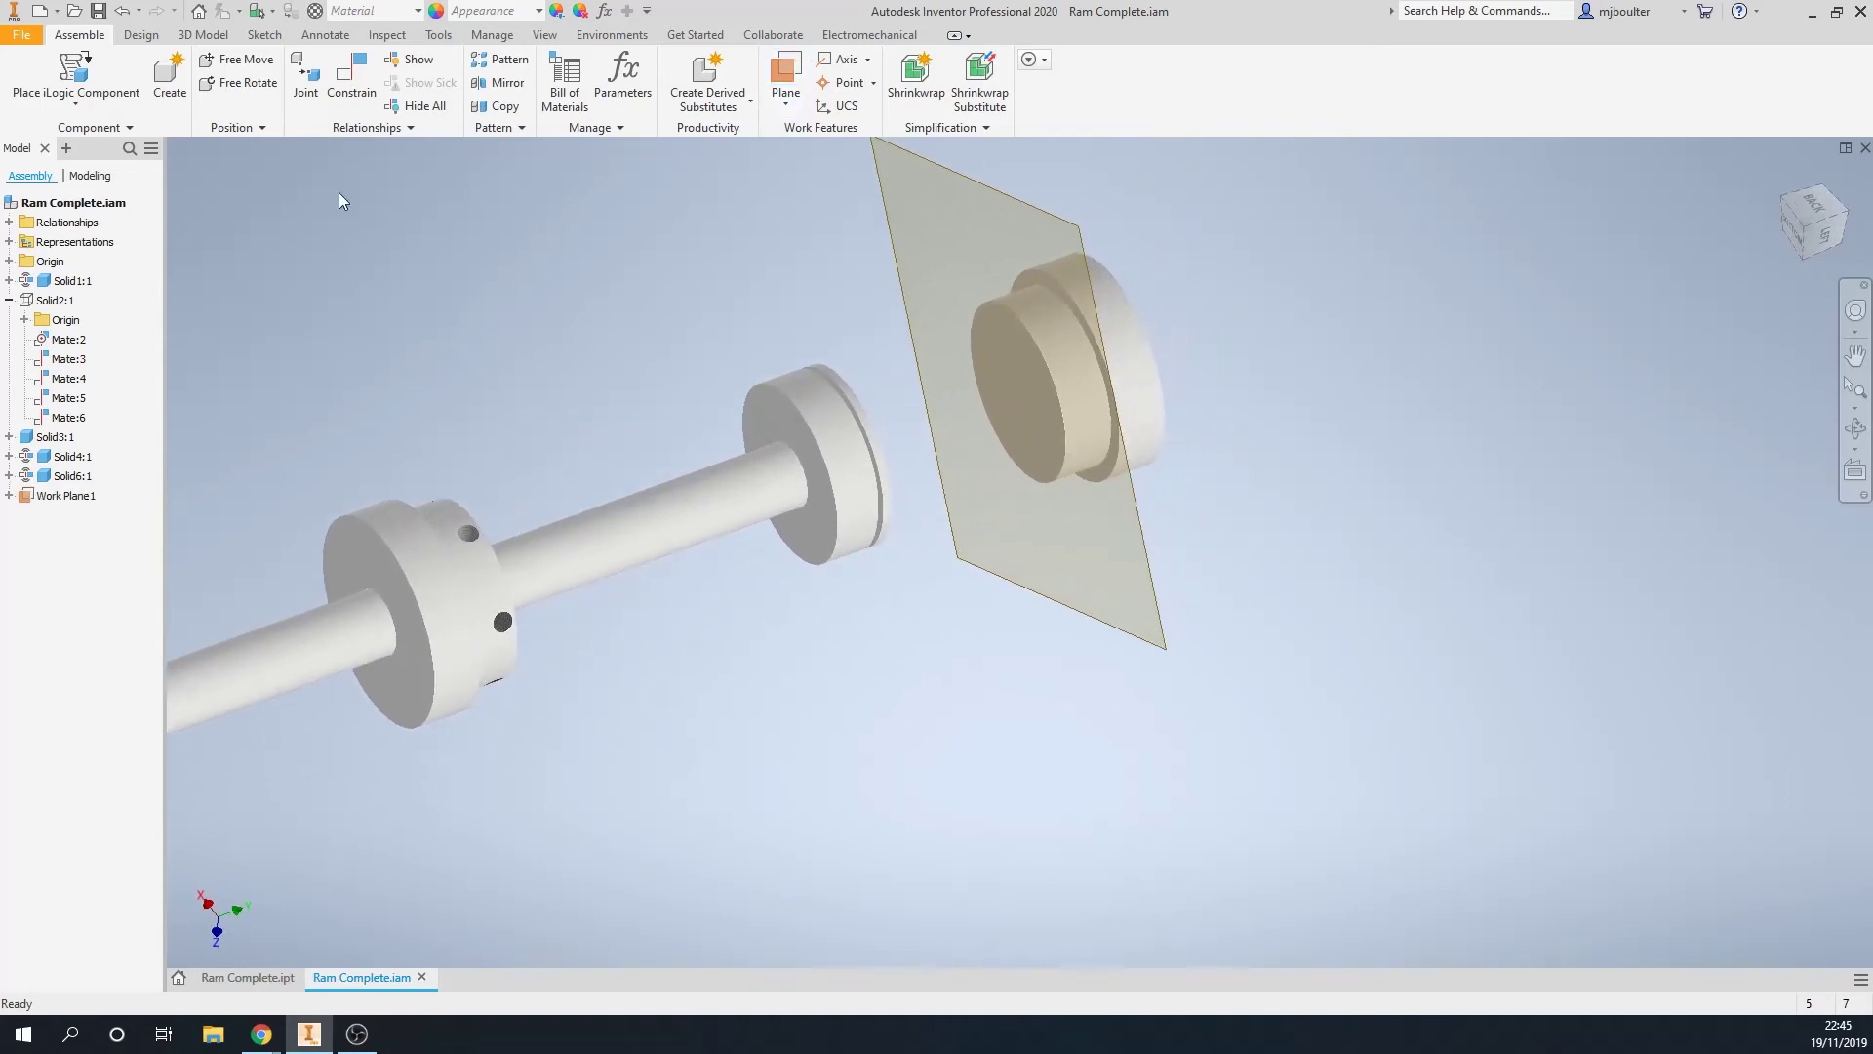
Mate the piston's end face nearest the end cap to the new work plane with 0 mm offset
{"action": "left_click", "coordinate": [350, 78]}
{"action": "middle_click_drag", "start_coordinate": [586, 293], "coordinate": [879, 532], "text": "shift"}
{"action": "left_click", "coordinate": [836, 499]}
{"action": "left_click", "coordinate": [1046, 598]}
{"action": "left_click", "coordinate": [424, 344]}
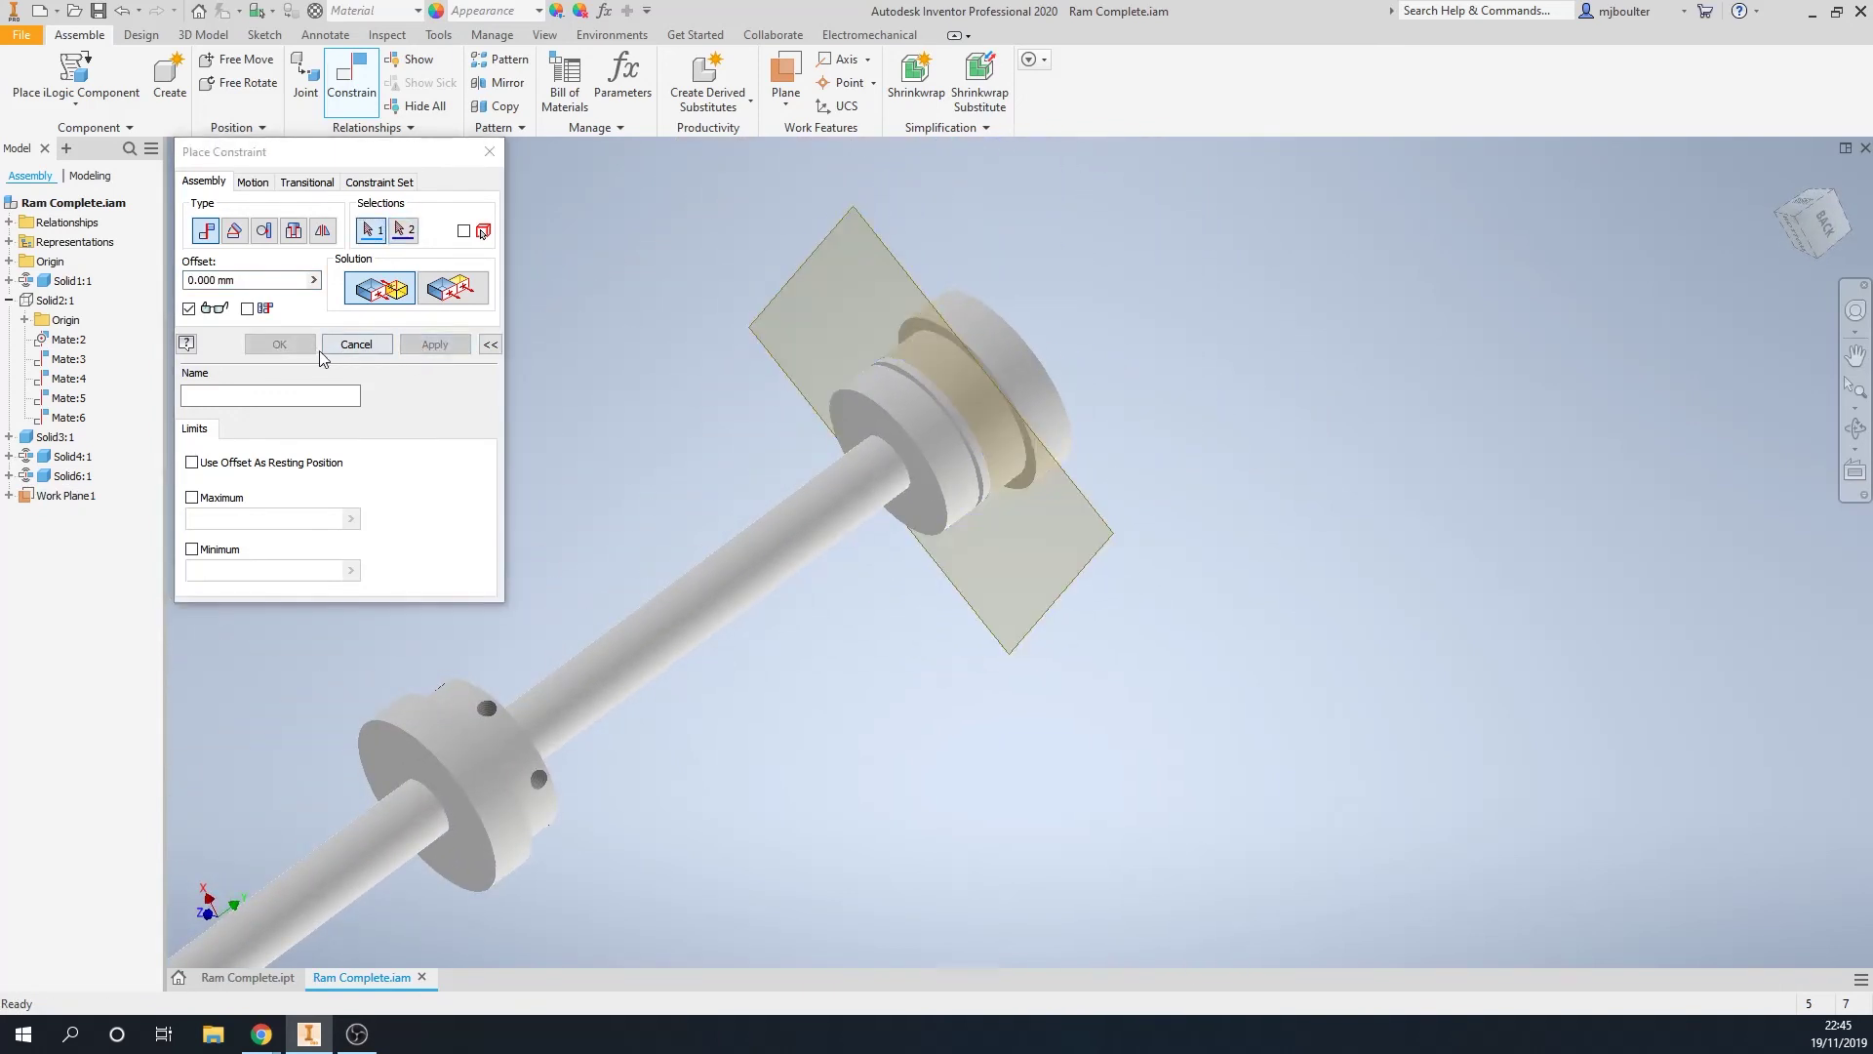
{"action": "left_click", "coordinate": [345, 346]}
{"action": "middle_click_drag", "start_coordinate": [342, 344], "coordinate": [318, 442], "text": "shift"}
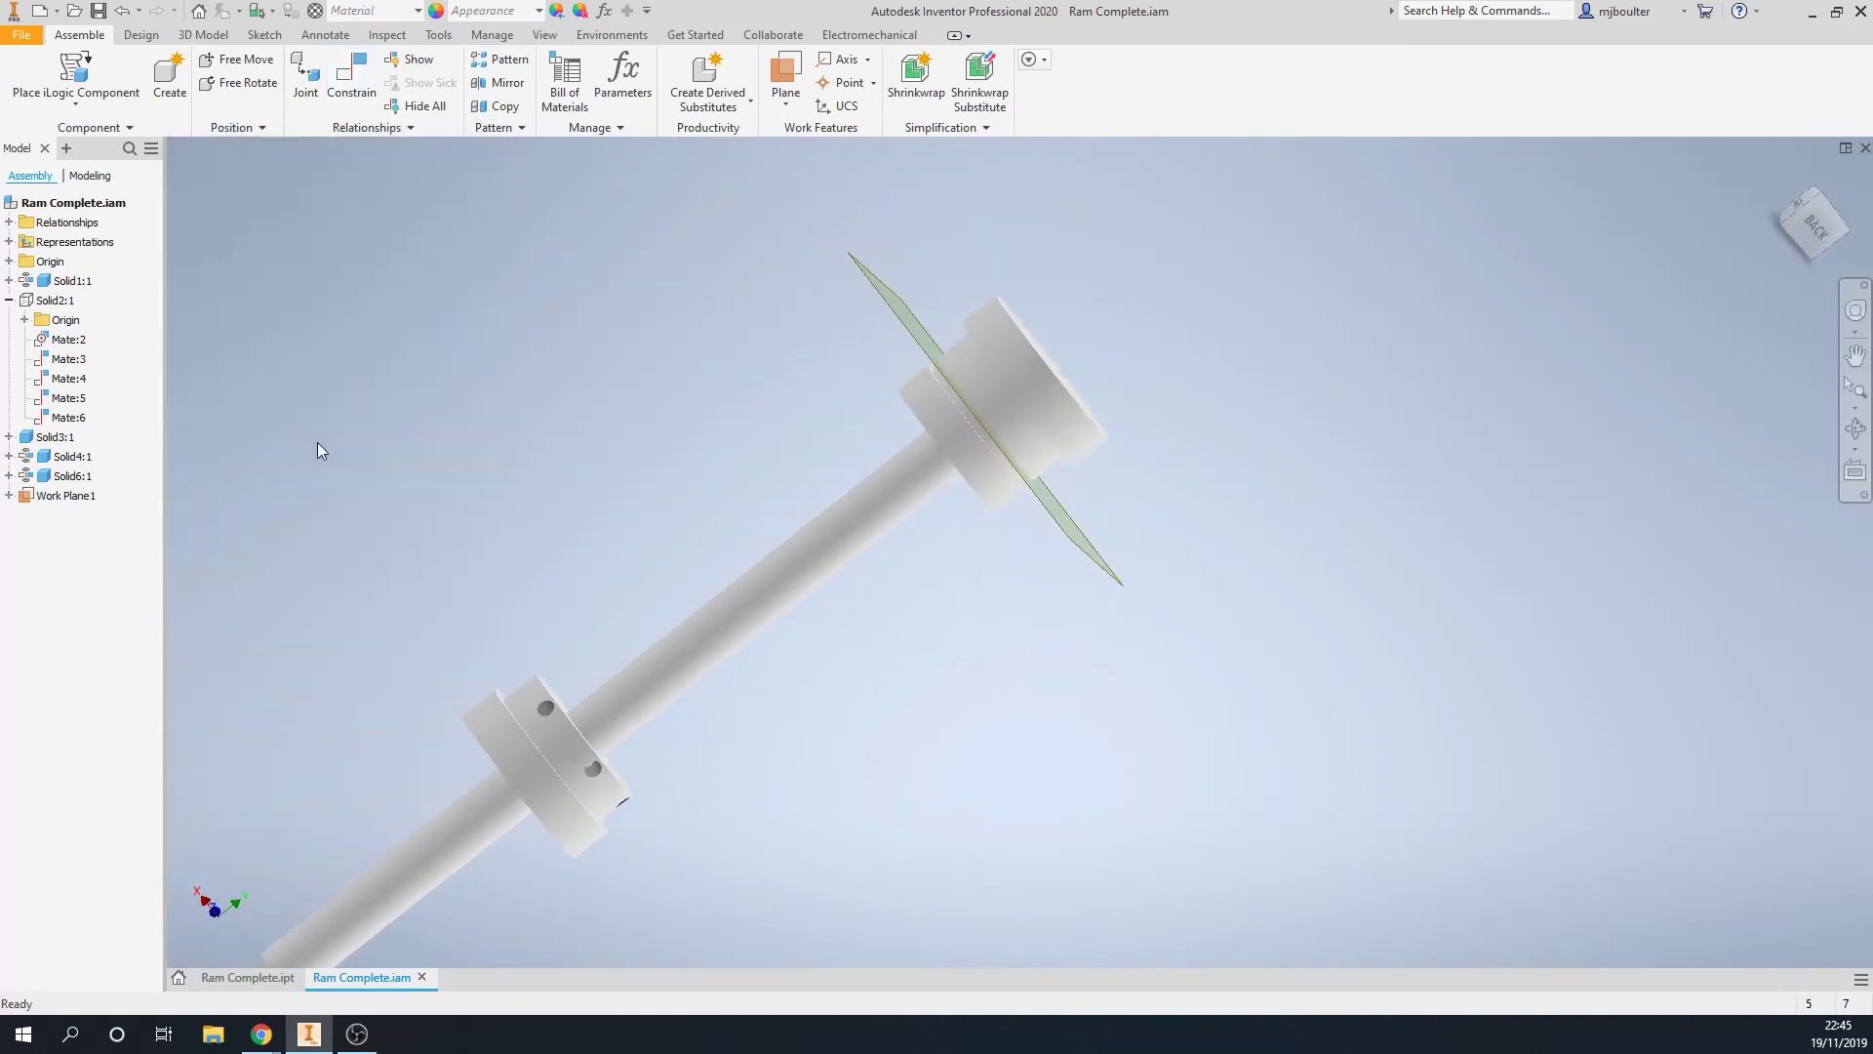
Make the hidden transparent cylinder tube, Solid2, visible again
{"action": "left_click", "coordinate": [9, 301]}
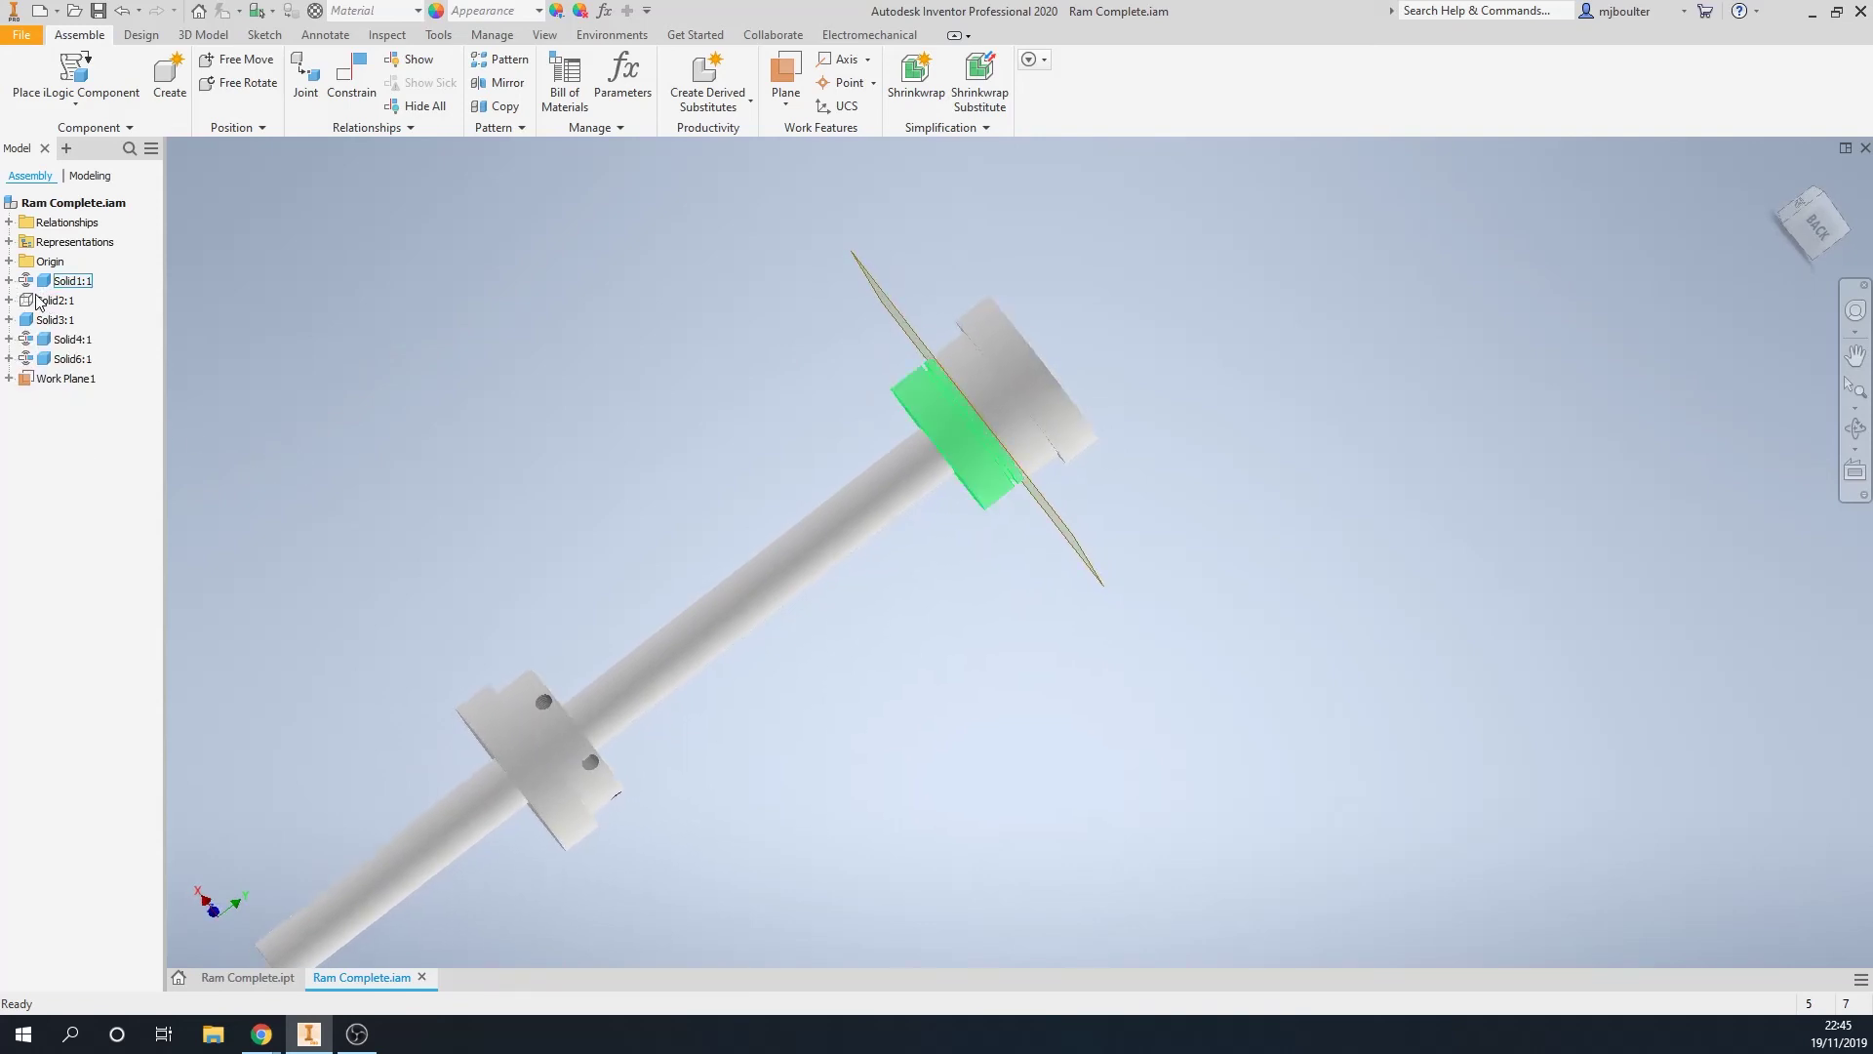
{"action": "right_click", "coordinate": [39, 300]}
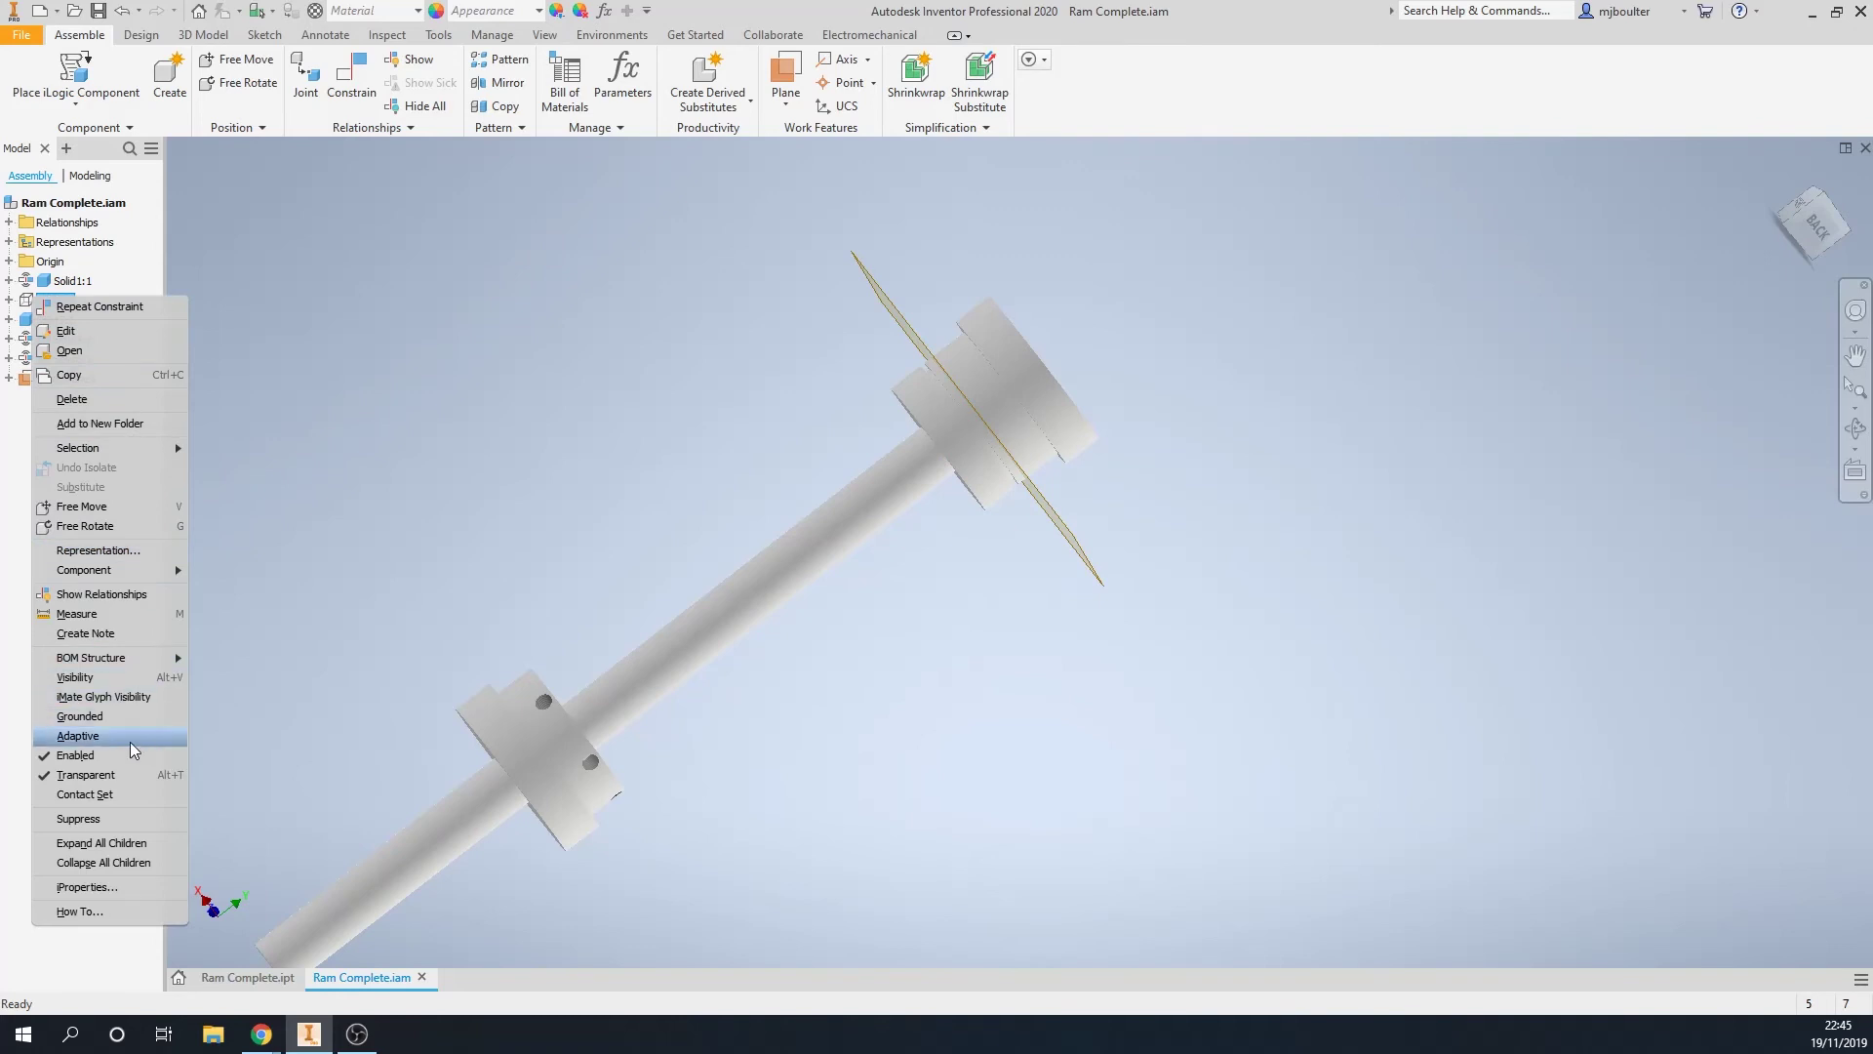
{"action": "left_click", "coordinate": [78, 677]}
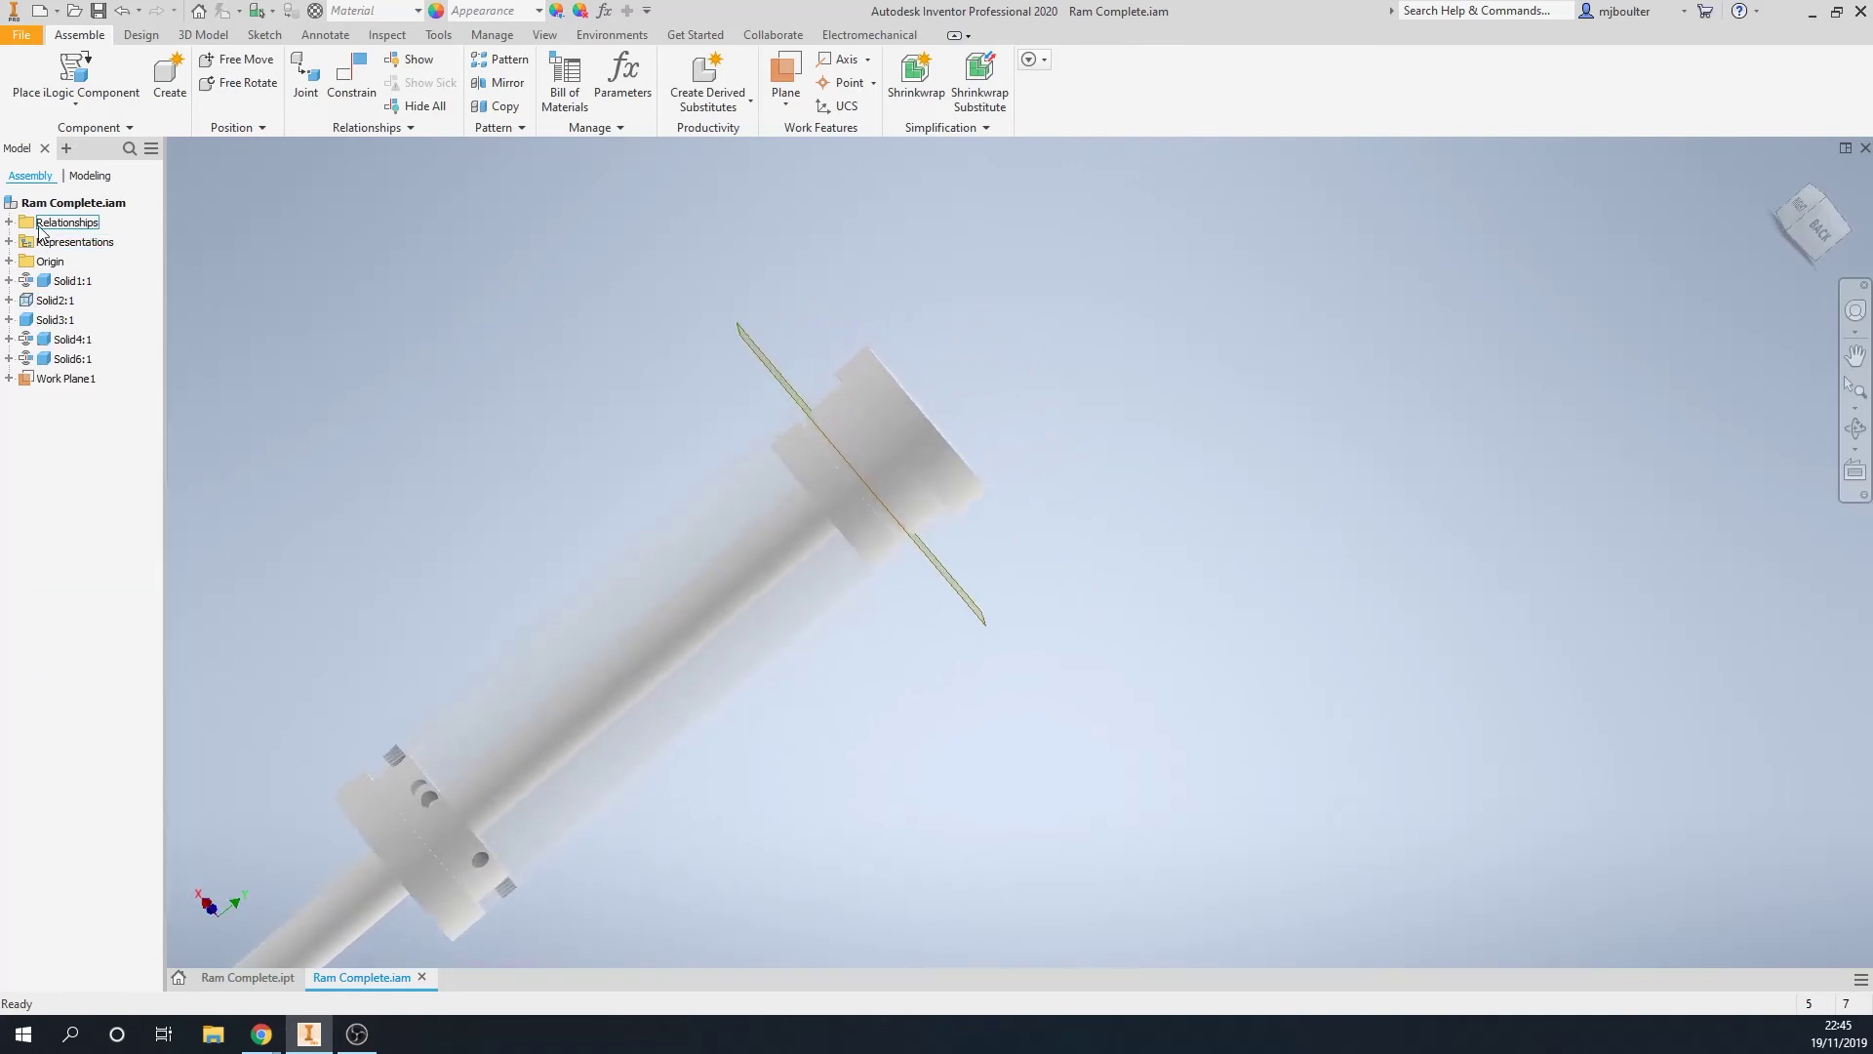
Drive the piston-to-work-plane constraint Mate:7 from 0 to 100 mm with 10 Start/End/Start repetitions and accept the drive
{"action": "left_click", "coordinate": [10, 222]}
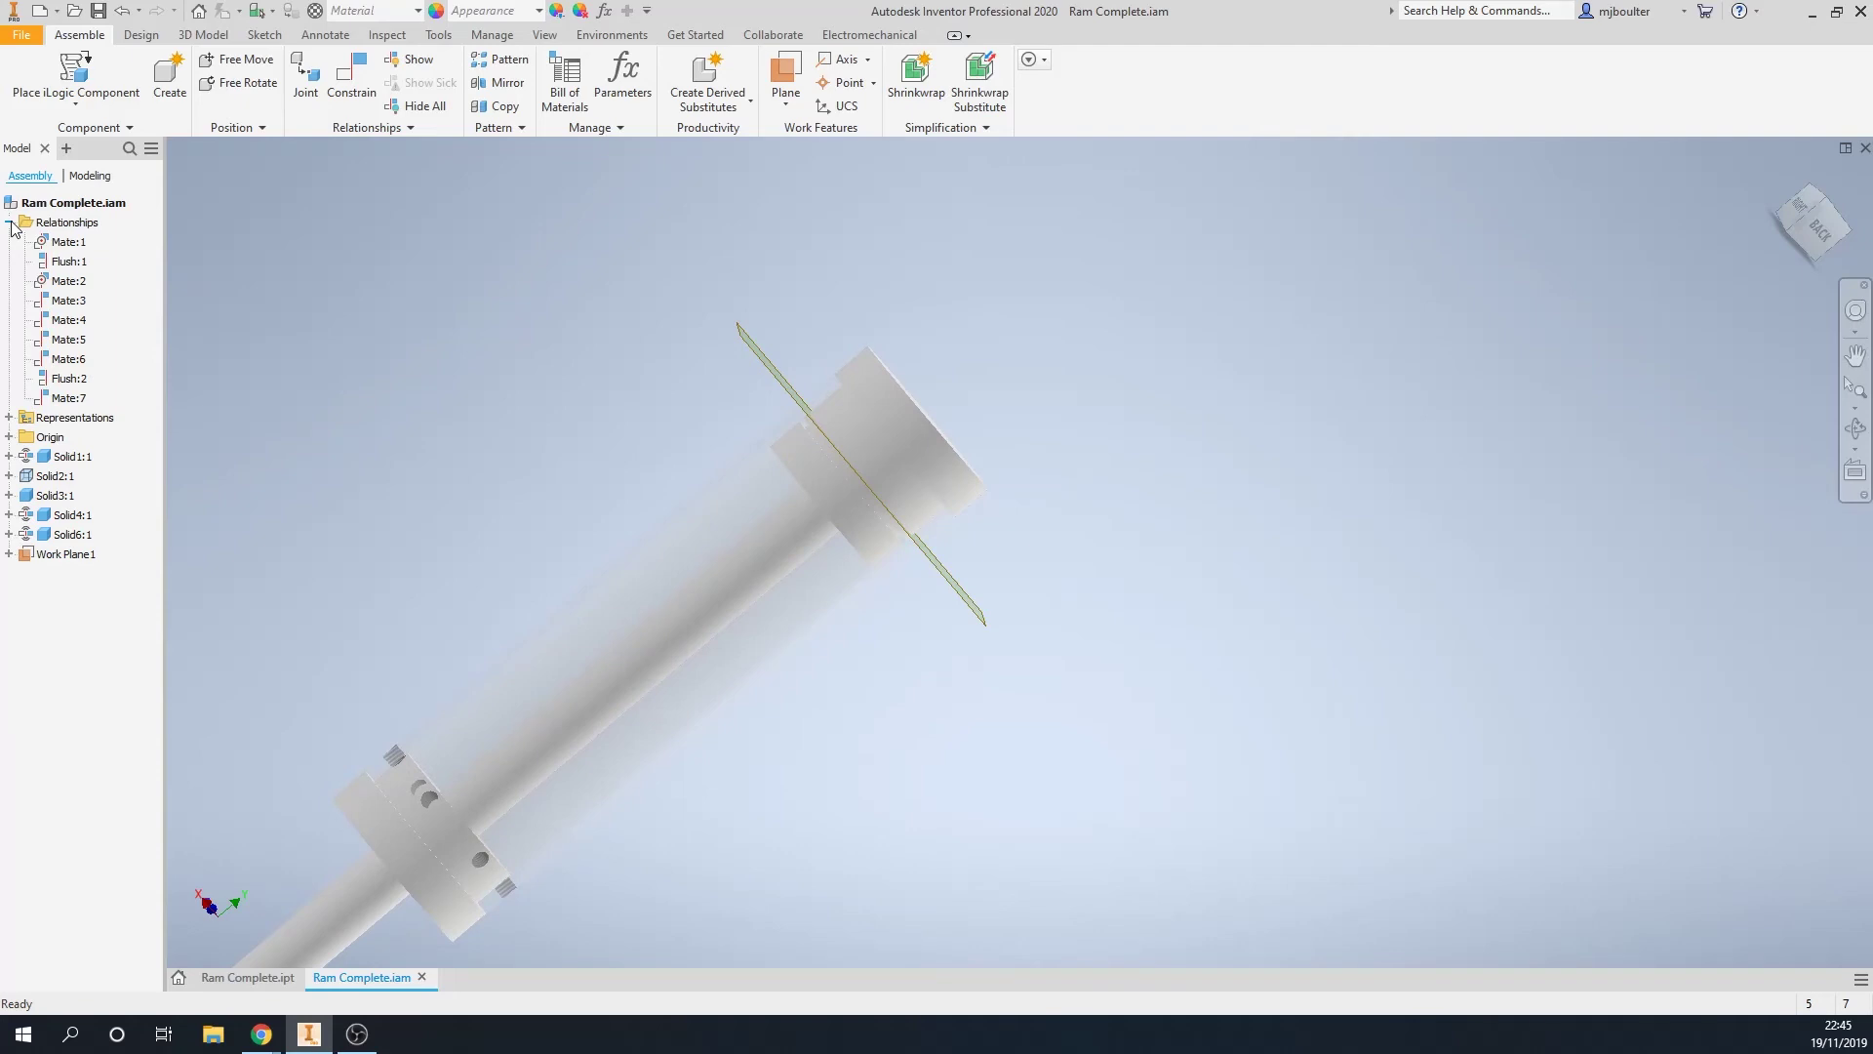
{"action": "right_click", "coordinate": [61, 402]}
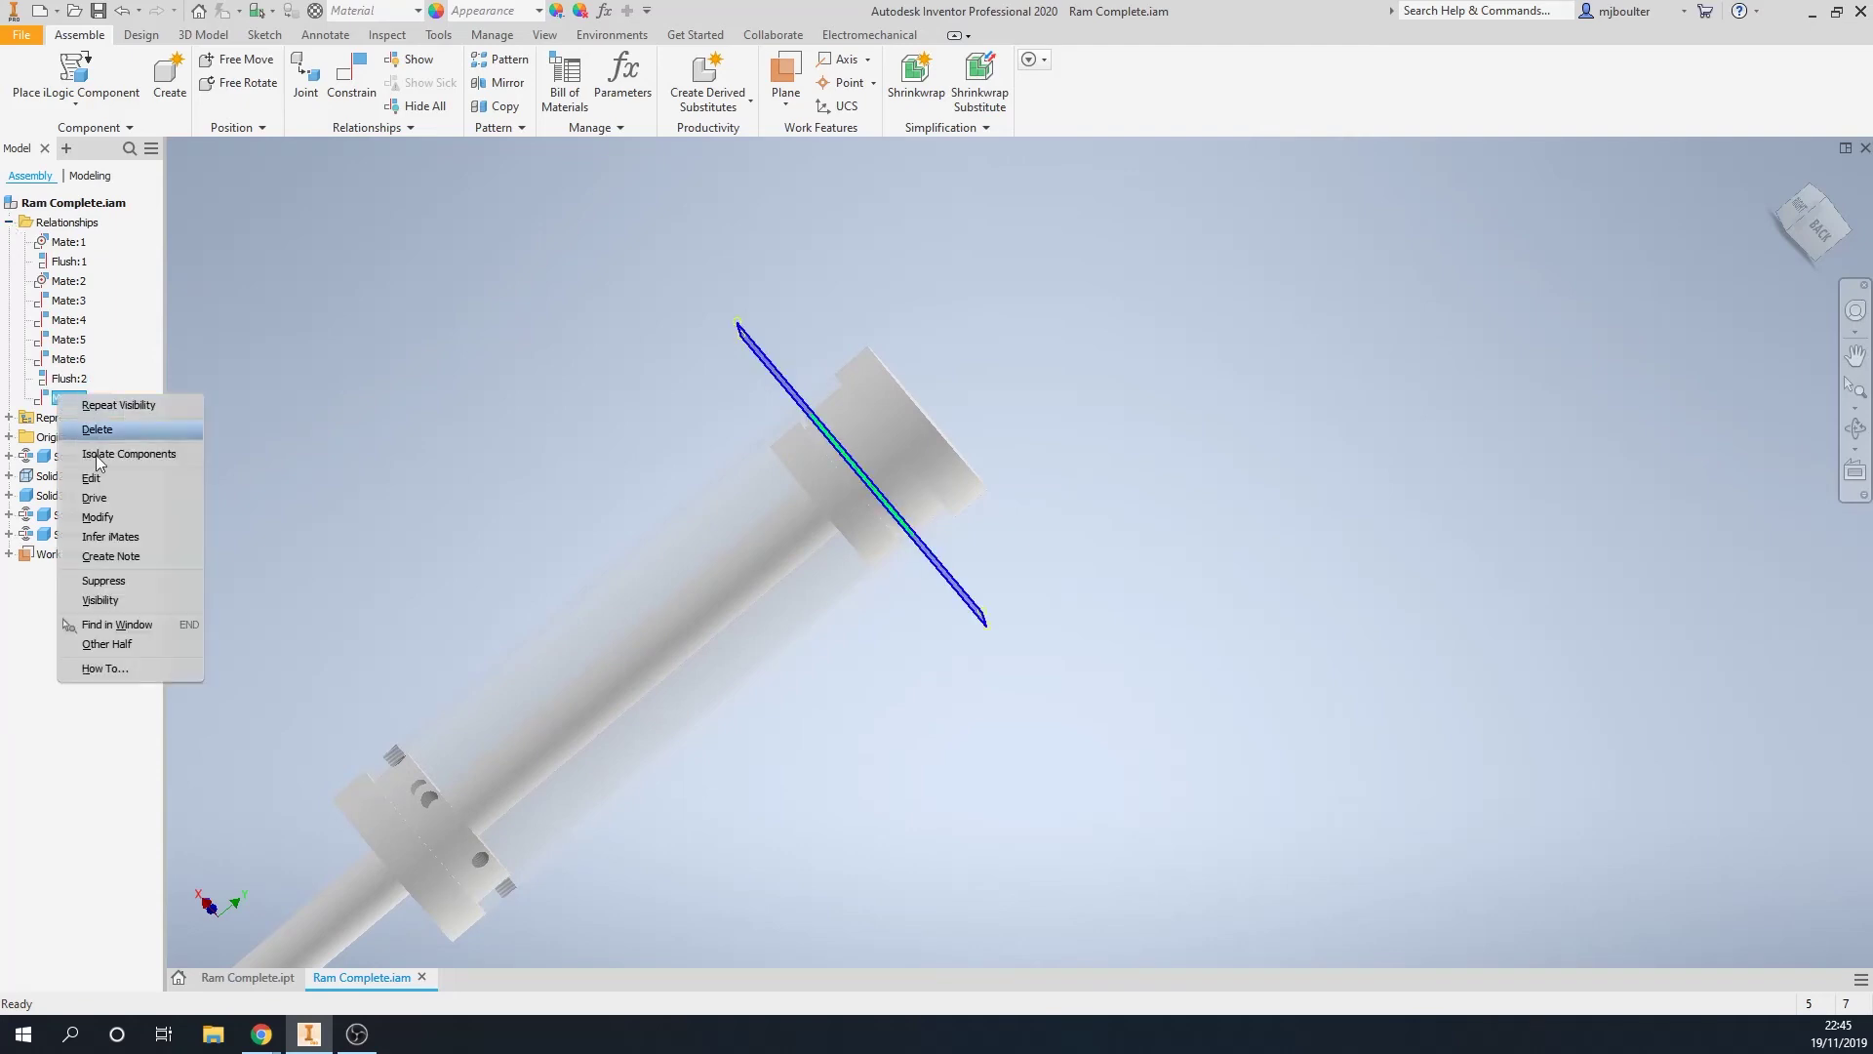
{"action": "left_click", "coordinate": [111, 499]}
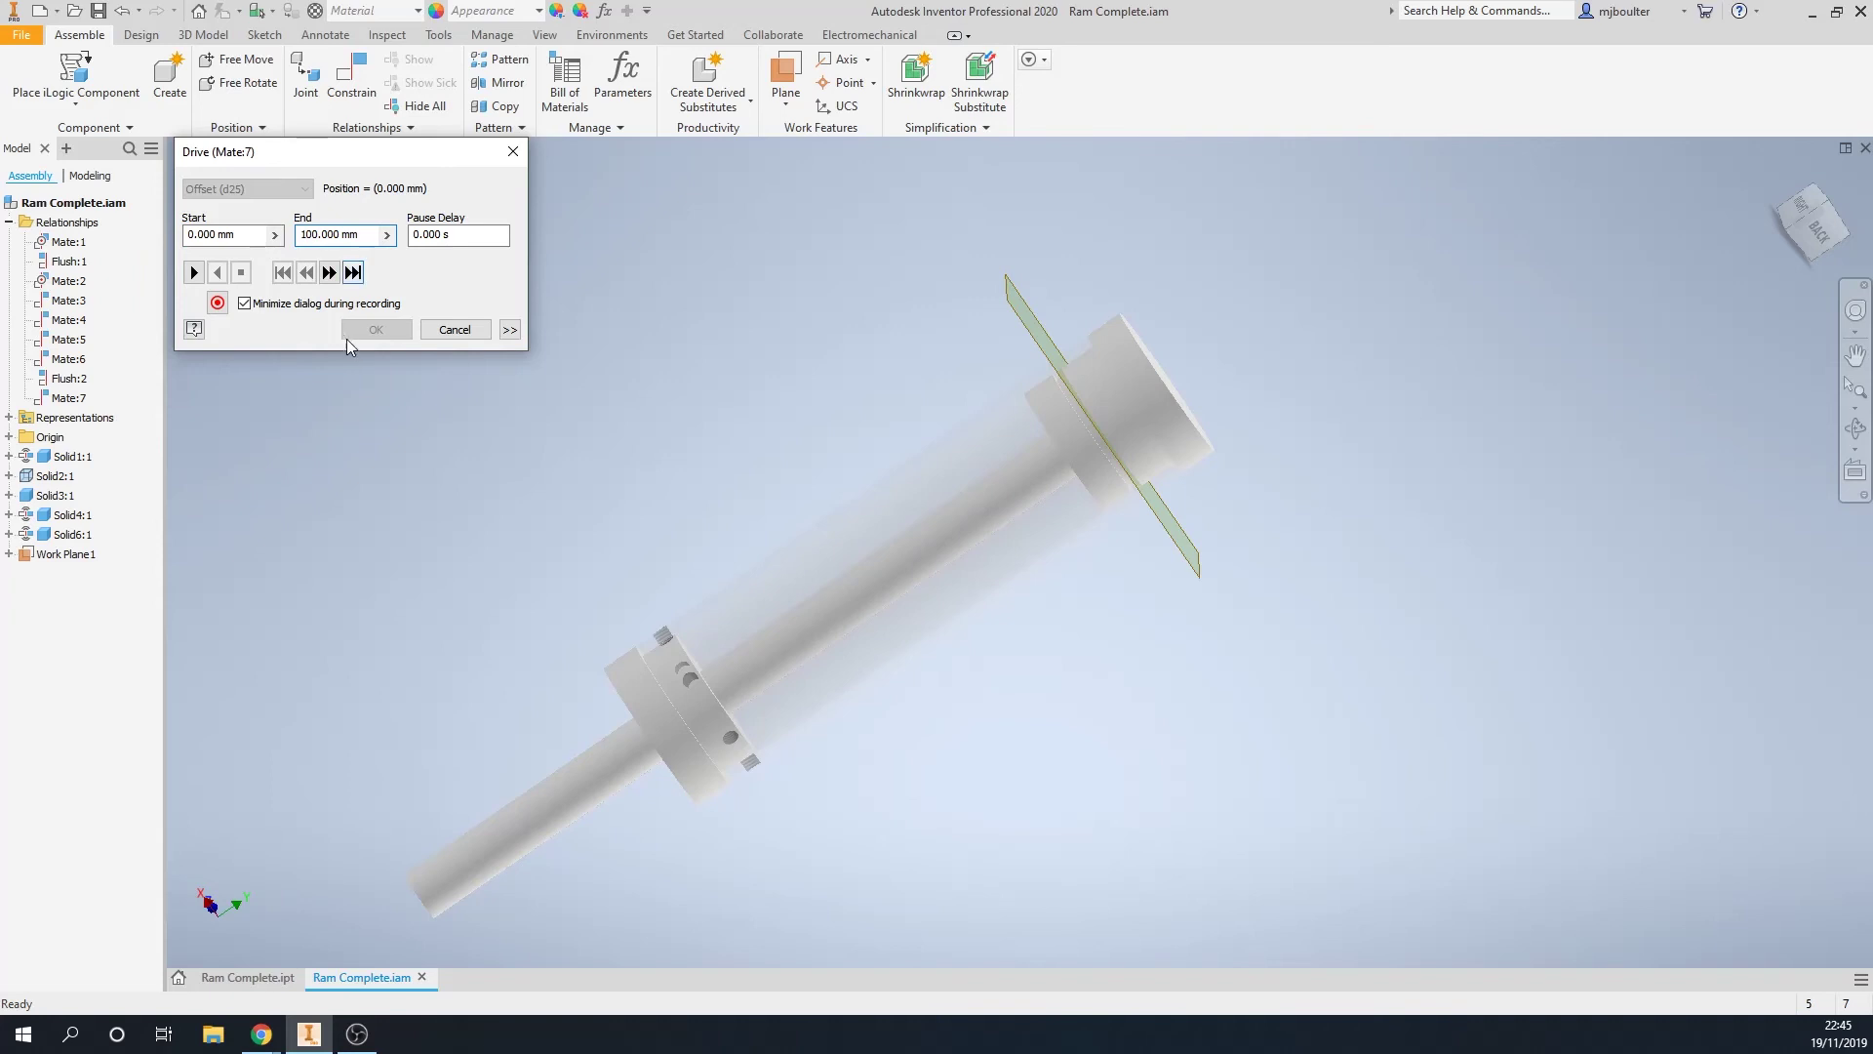
{"action": "left_click", "coordinate": [509, 330]}
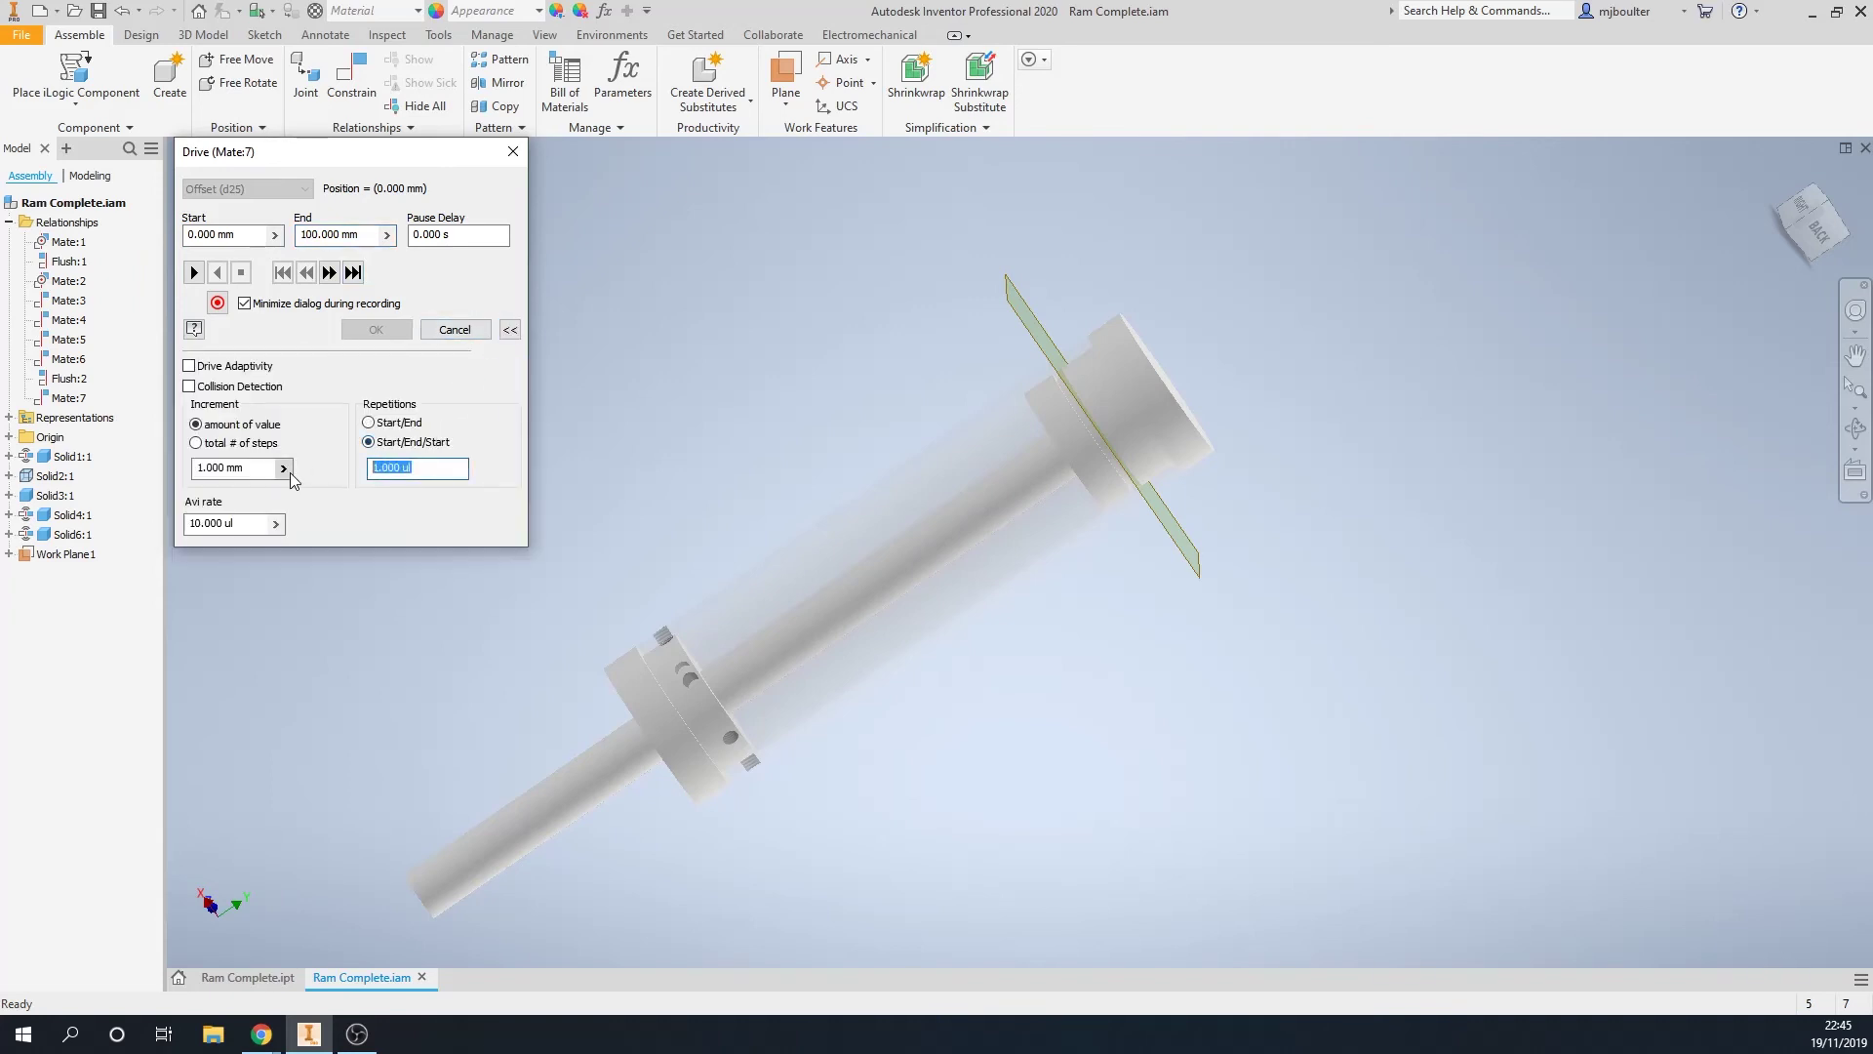
{"action": "type", "text": "10"}
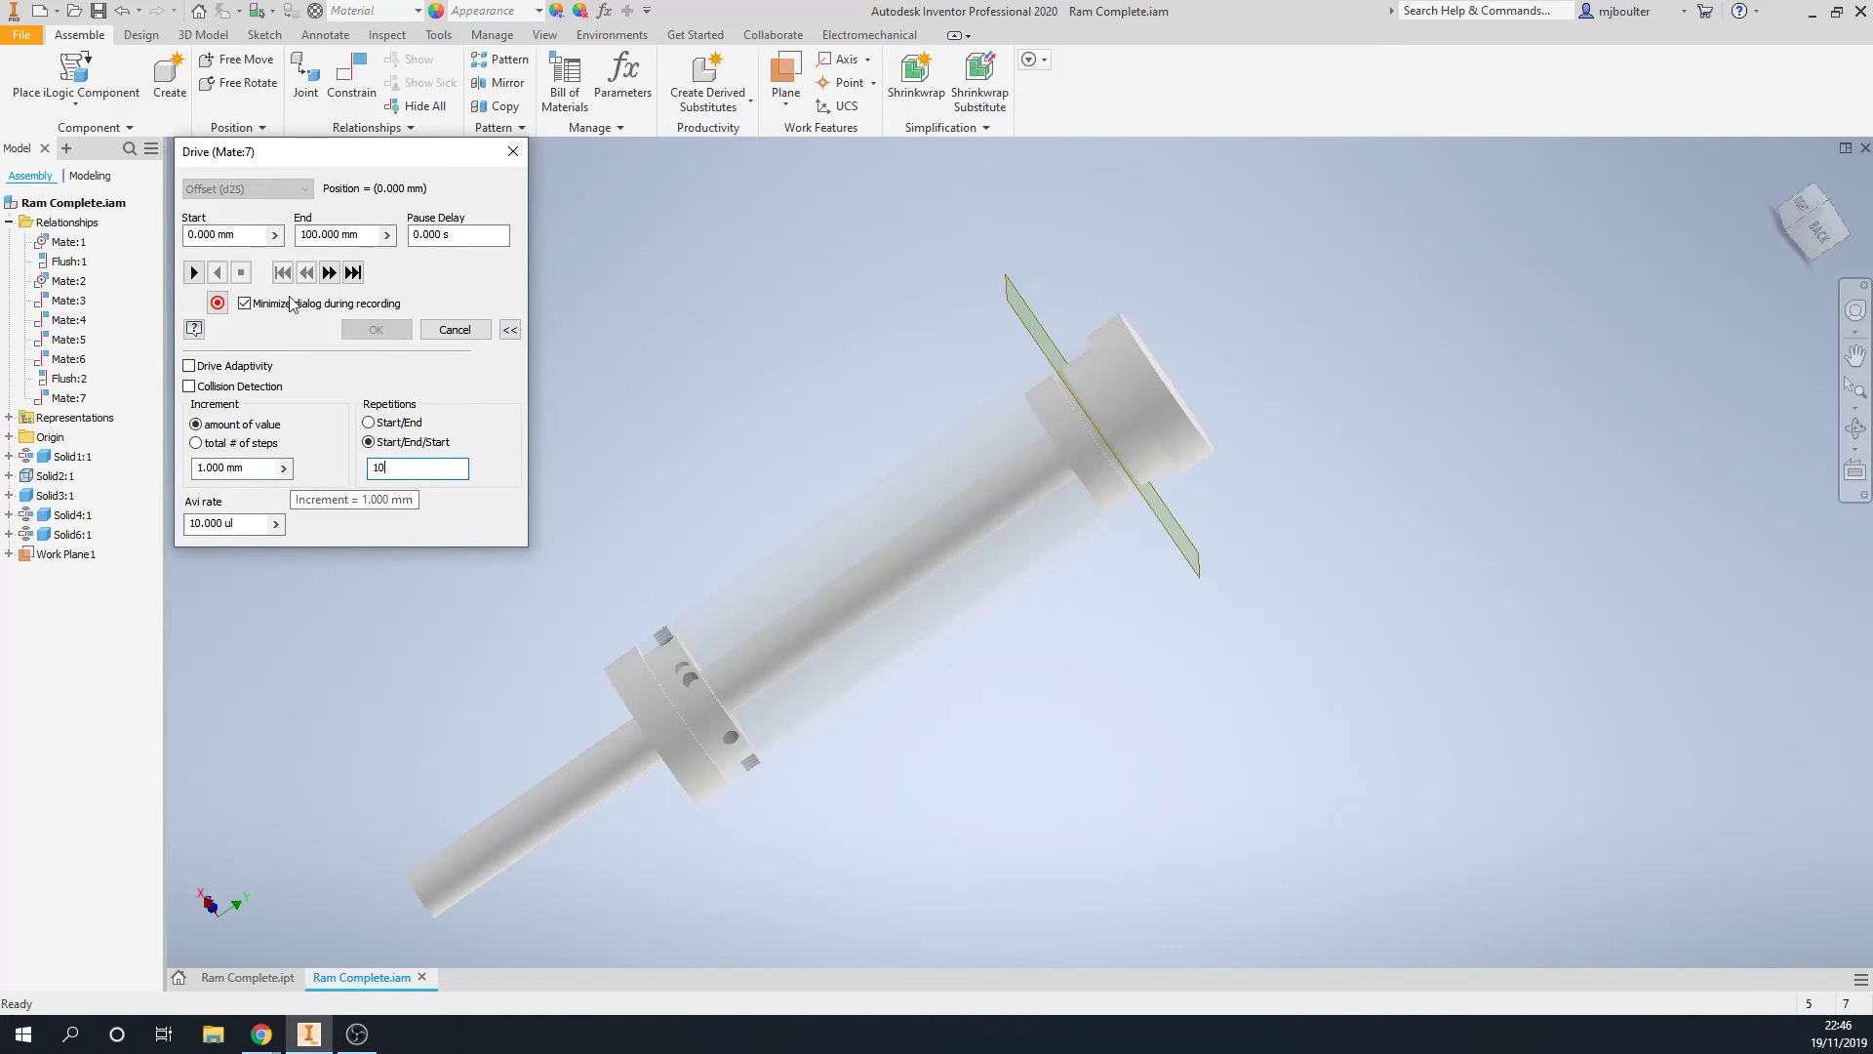
{"action": "left_click", "coordinate": [195, 272]}
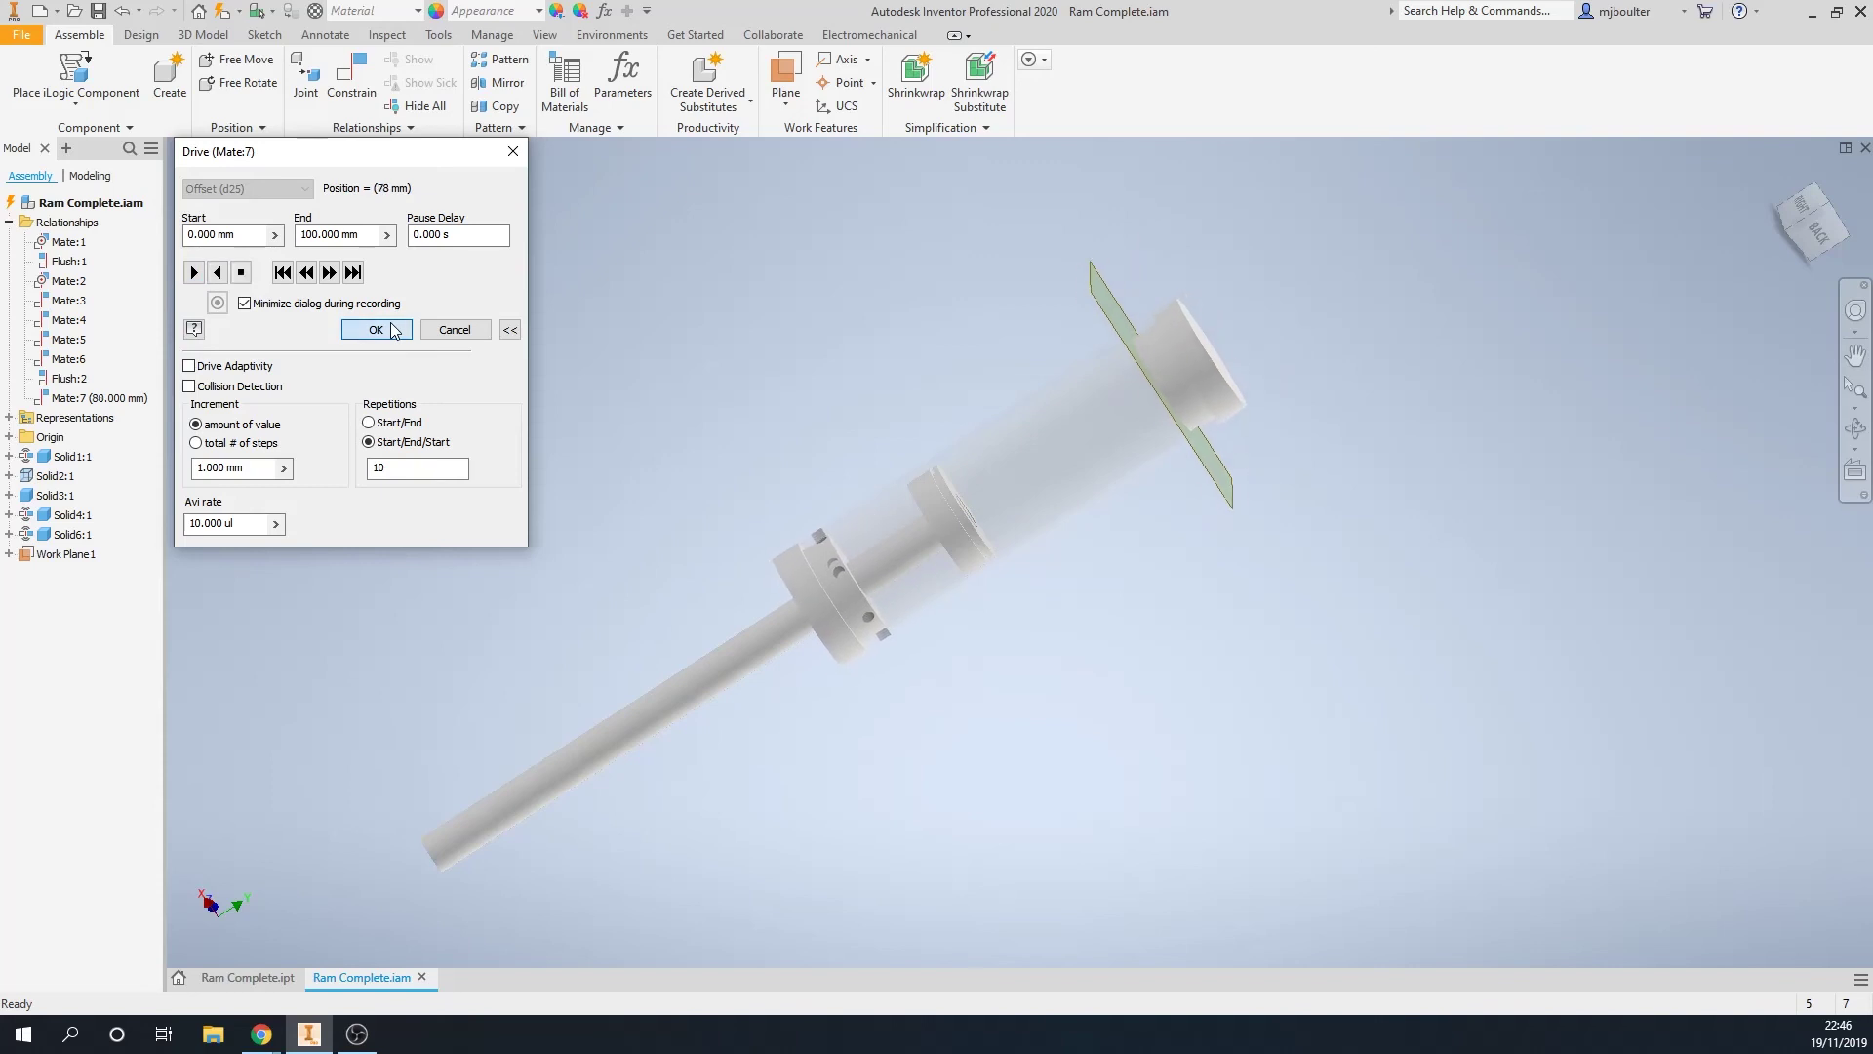
{"action": "left_click", "coordinate": [377, 330]}
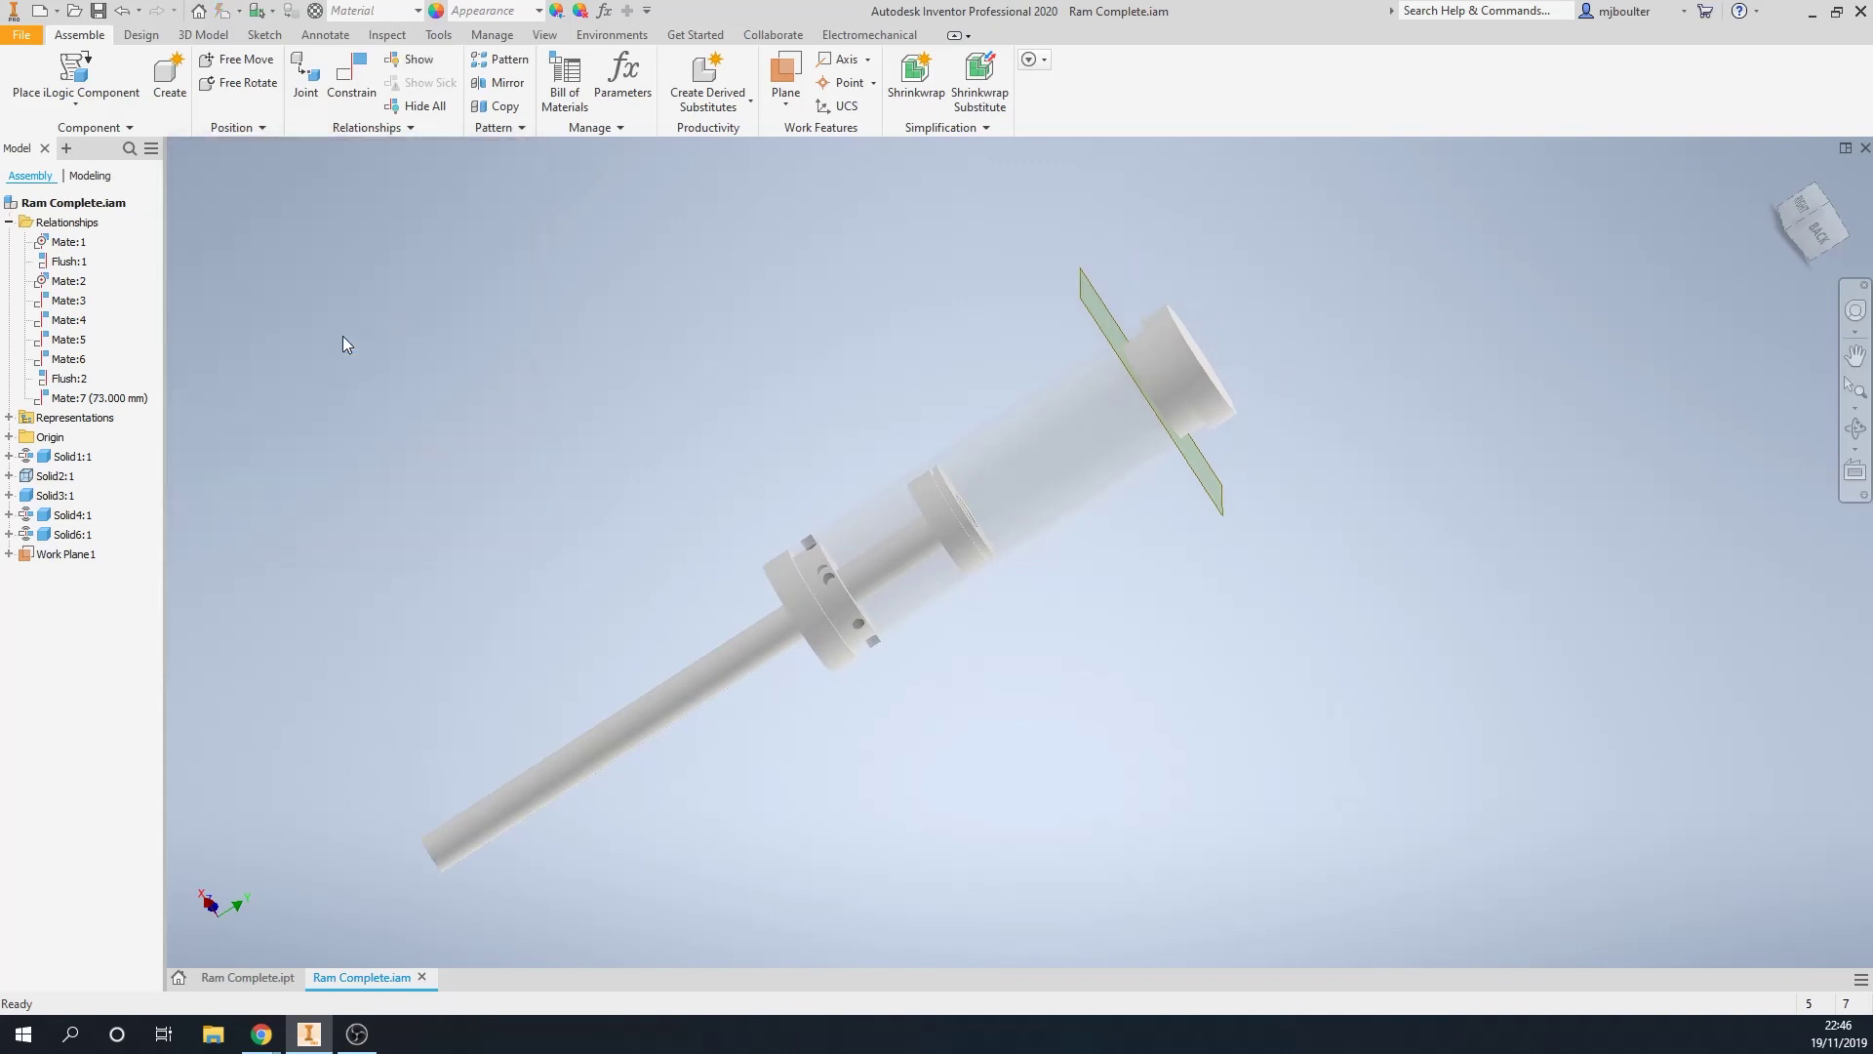
Ground the cylinder tube, Solid2, in the assembly
{"action": "left_click", "coordinate": [62, 476]}
{"action": "right_click", "coordinate": [62, 478]}
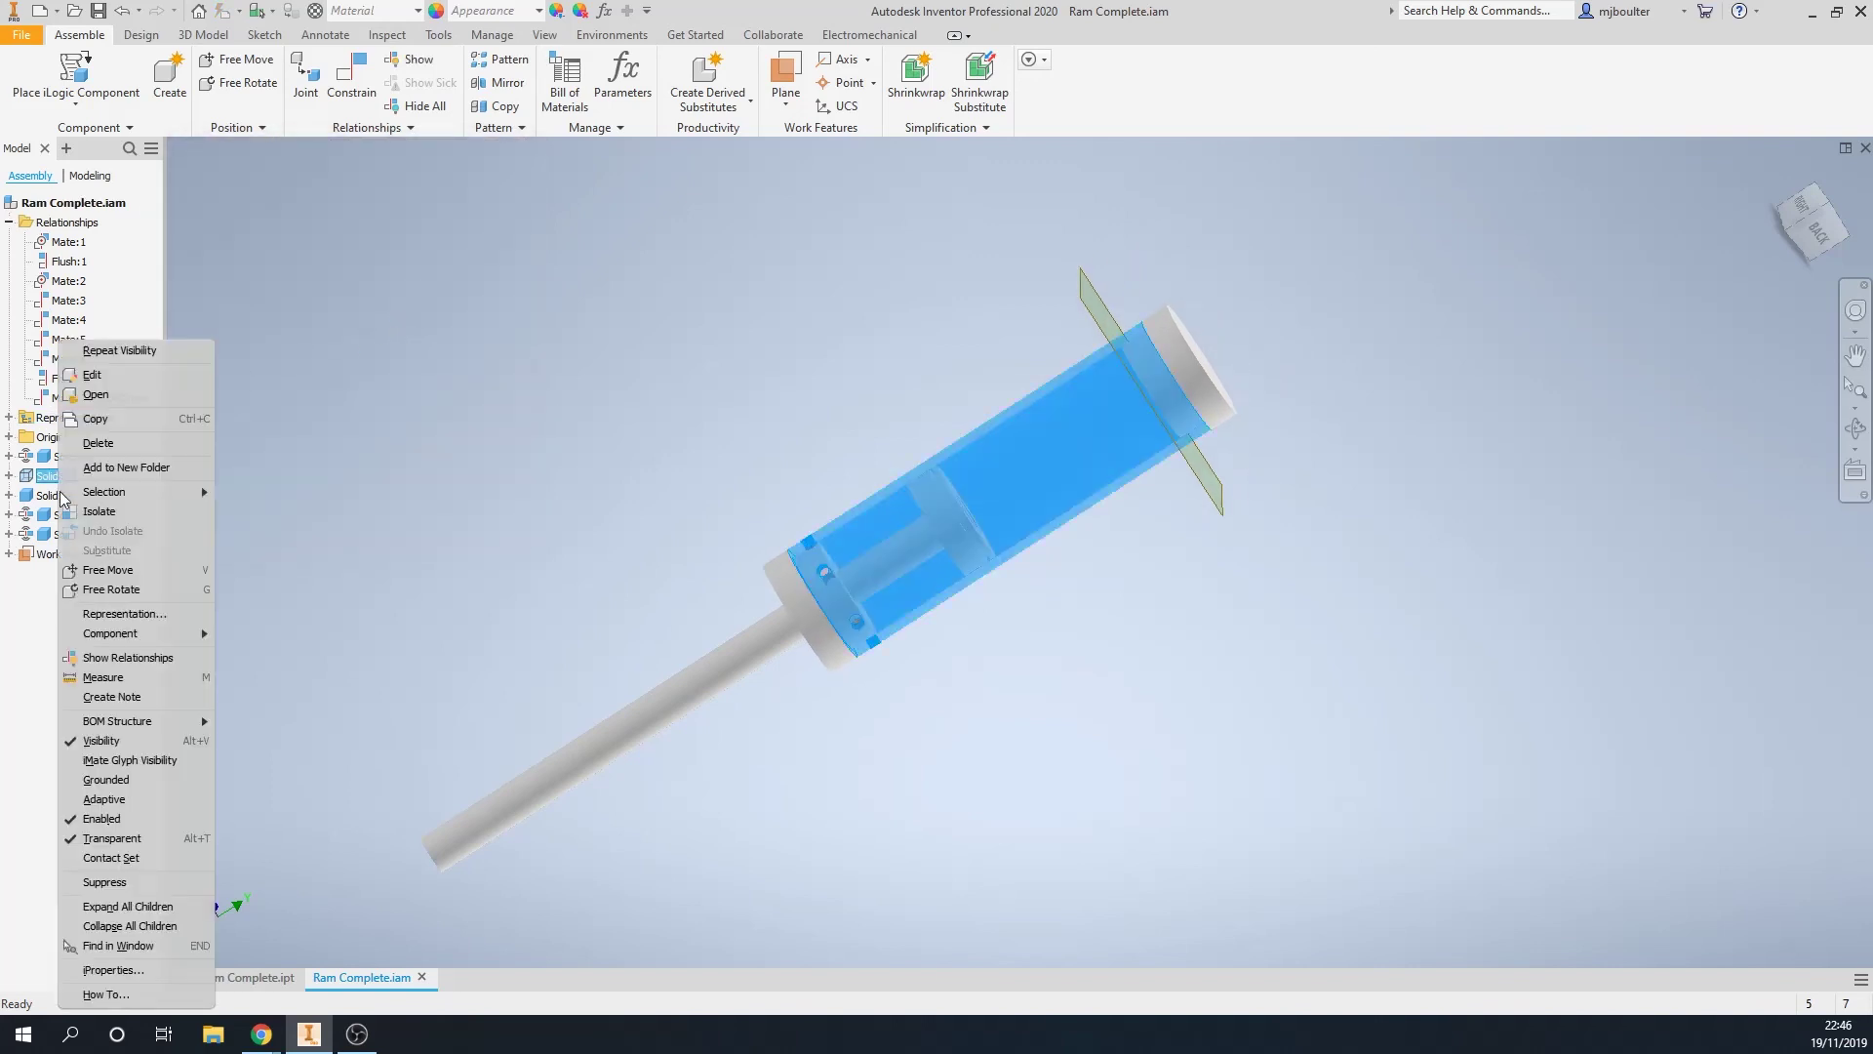
{"action": "left_click", "coordinate": [111, 781]}
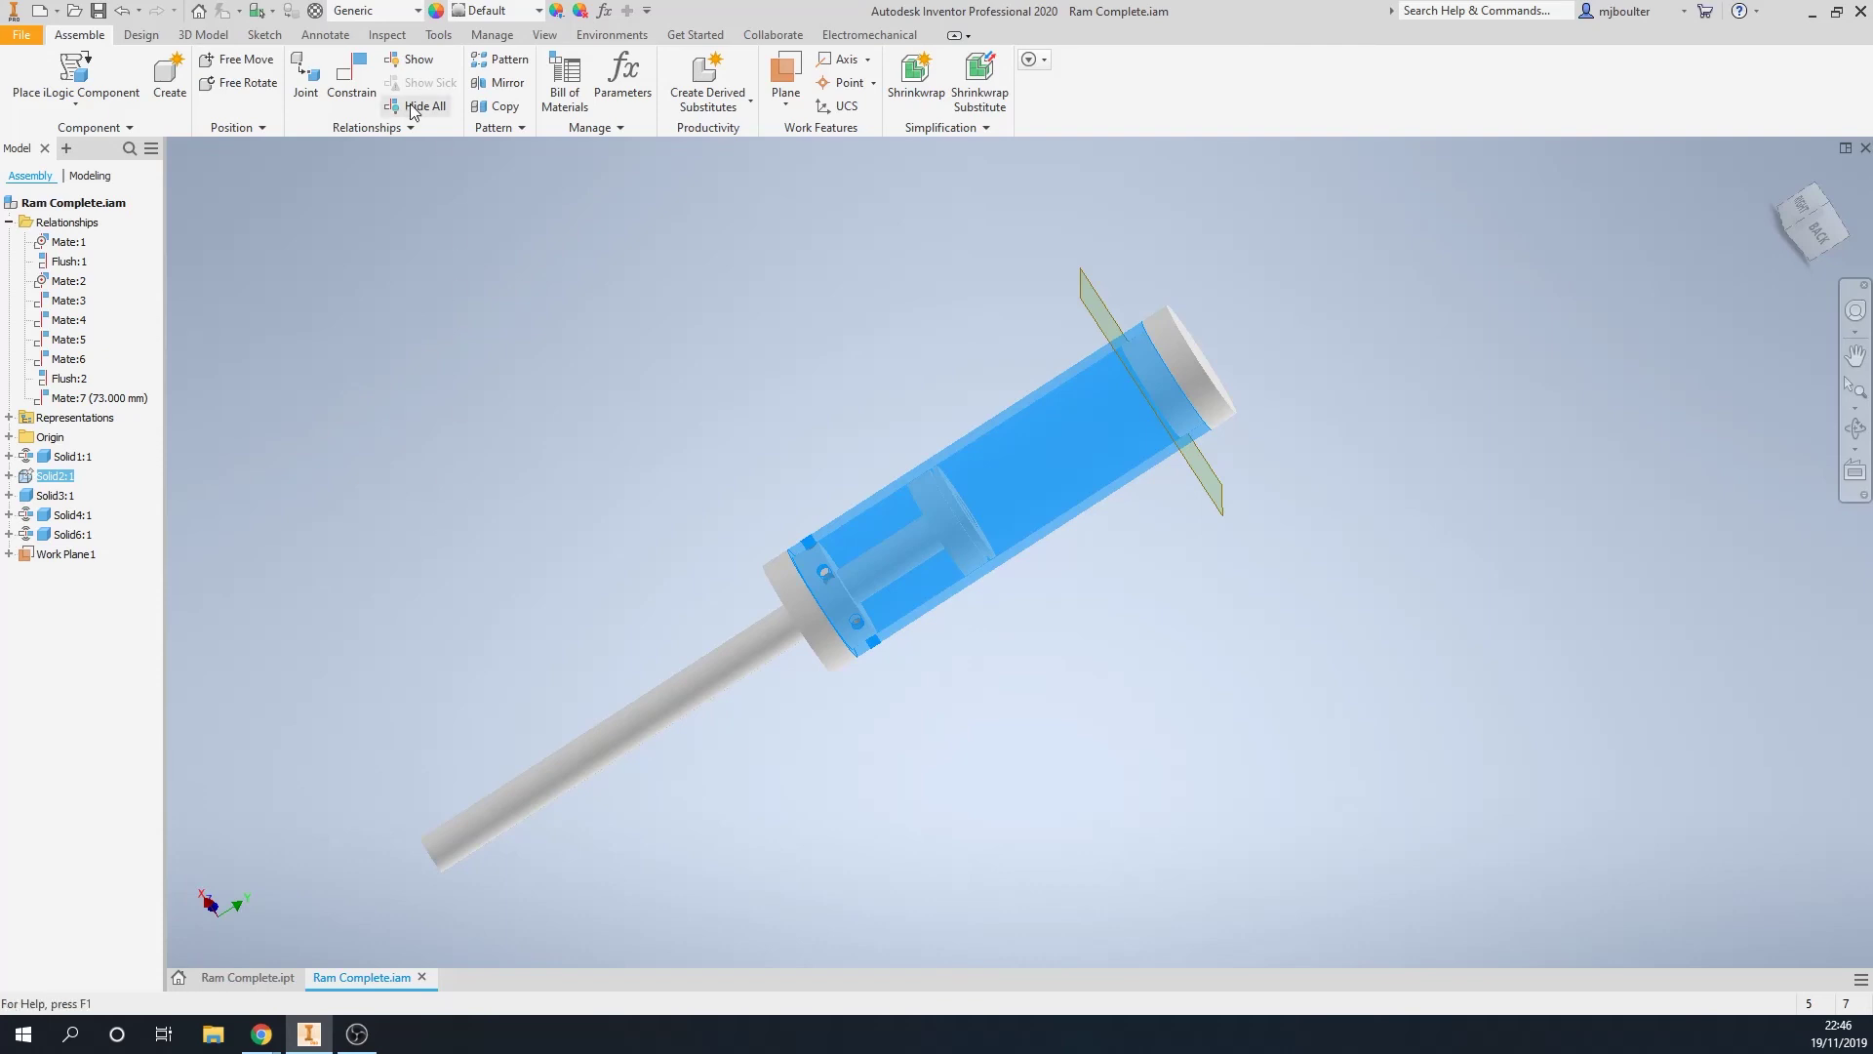
Drive Mate:7 again between 0 and 100 mm with the tube grounded and accept the drive
{"action": "right_click", "coordinate": [62, 397]}
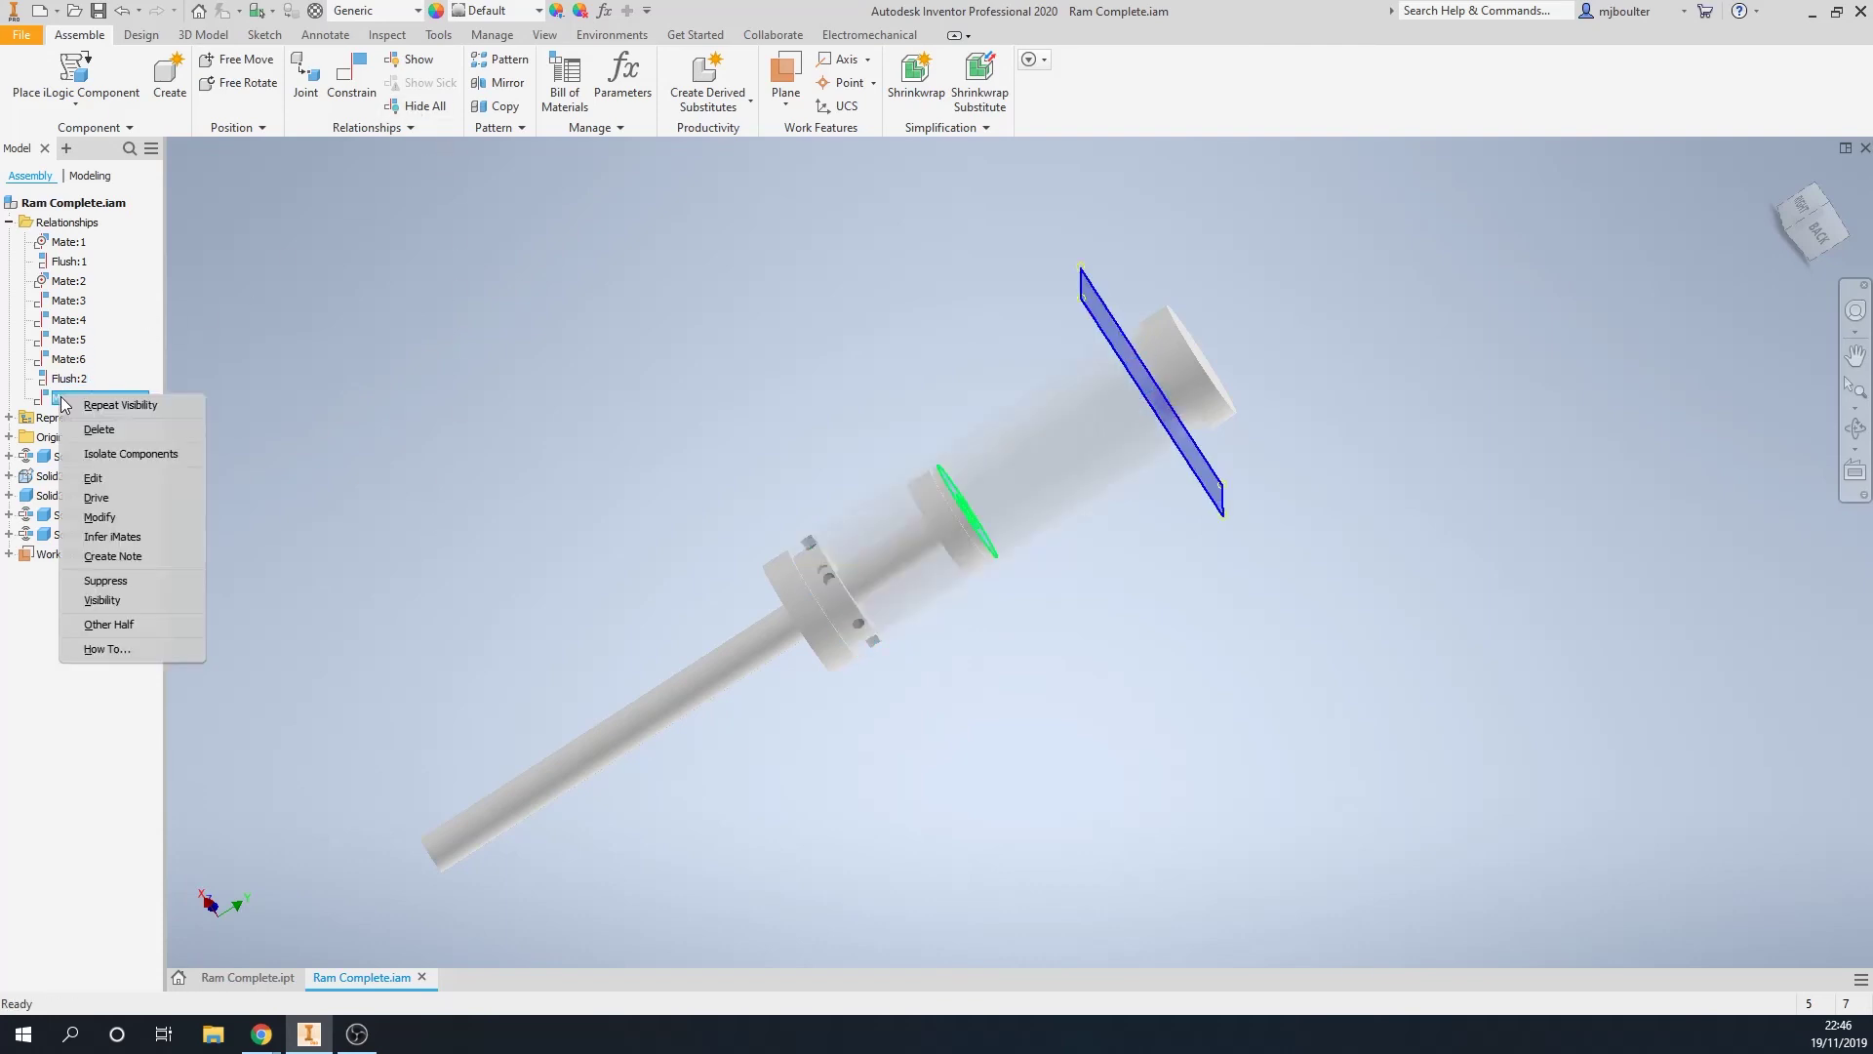
{"action": "left_click", "coordinate": [96, 498]}
{"action": "left_click", "coordinate": [353, 273]}
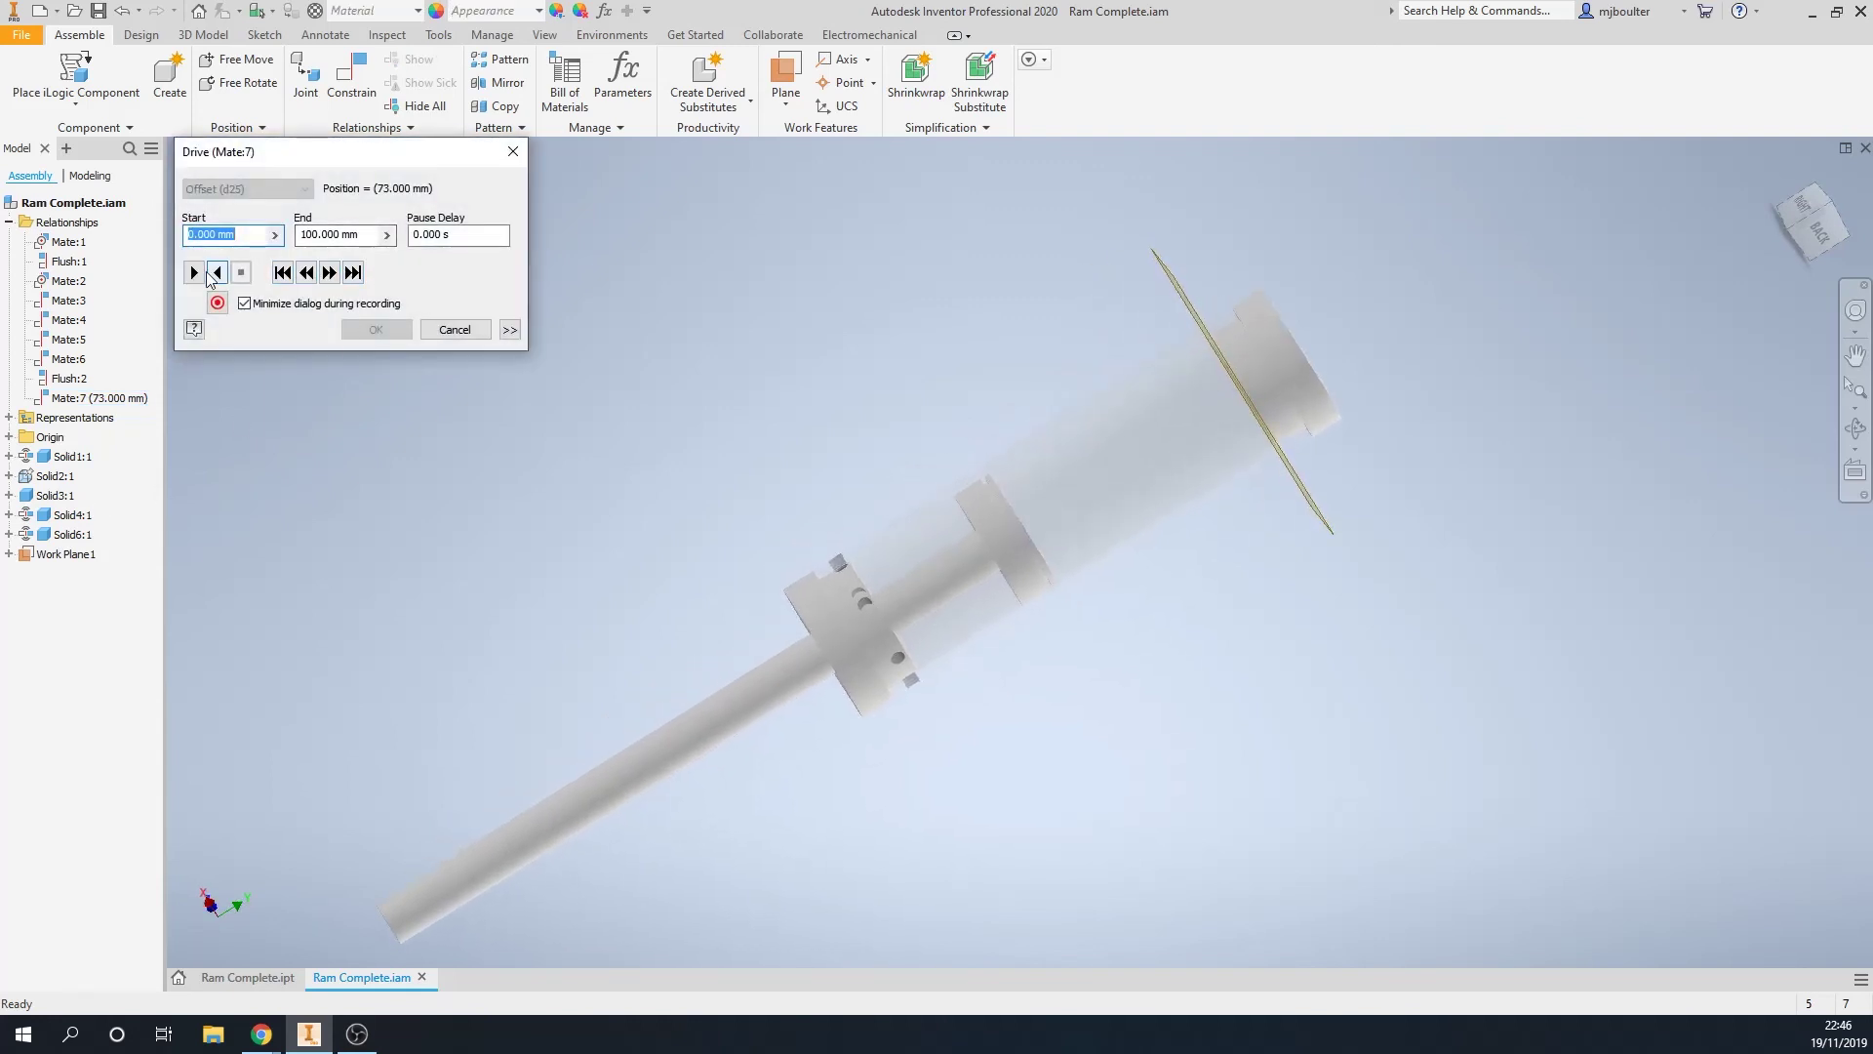
{"action": "left_click", "coordinate": [195, 272]}
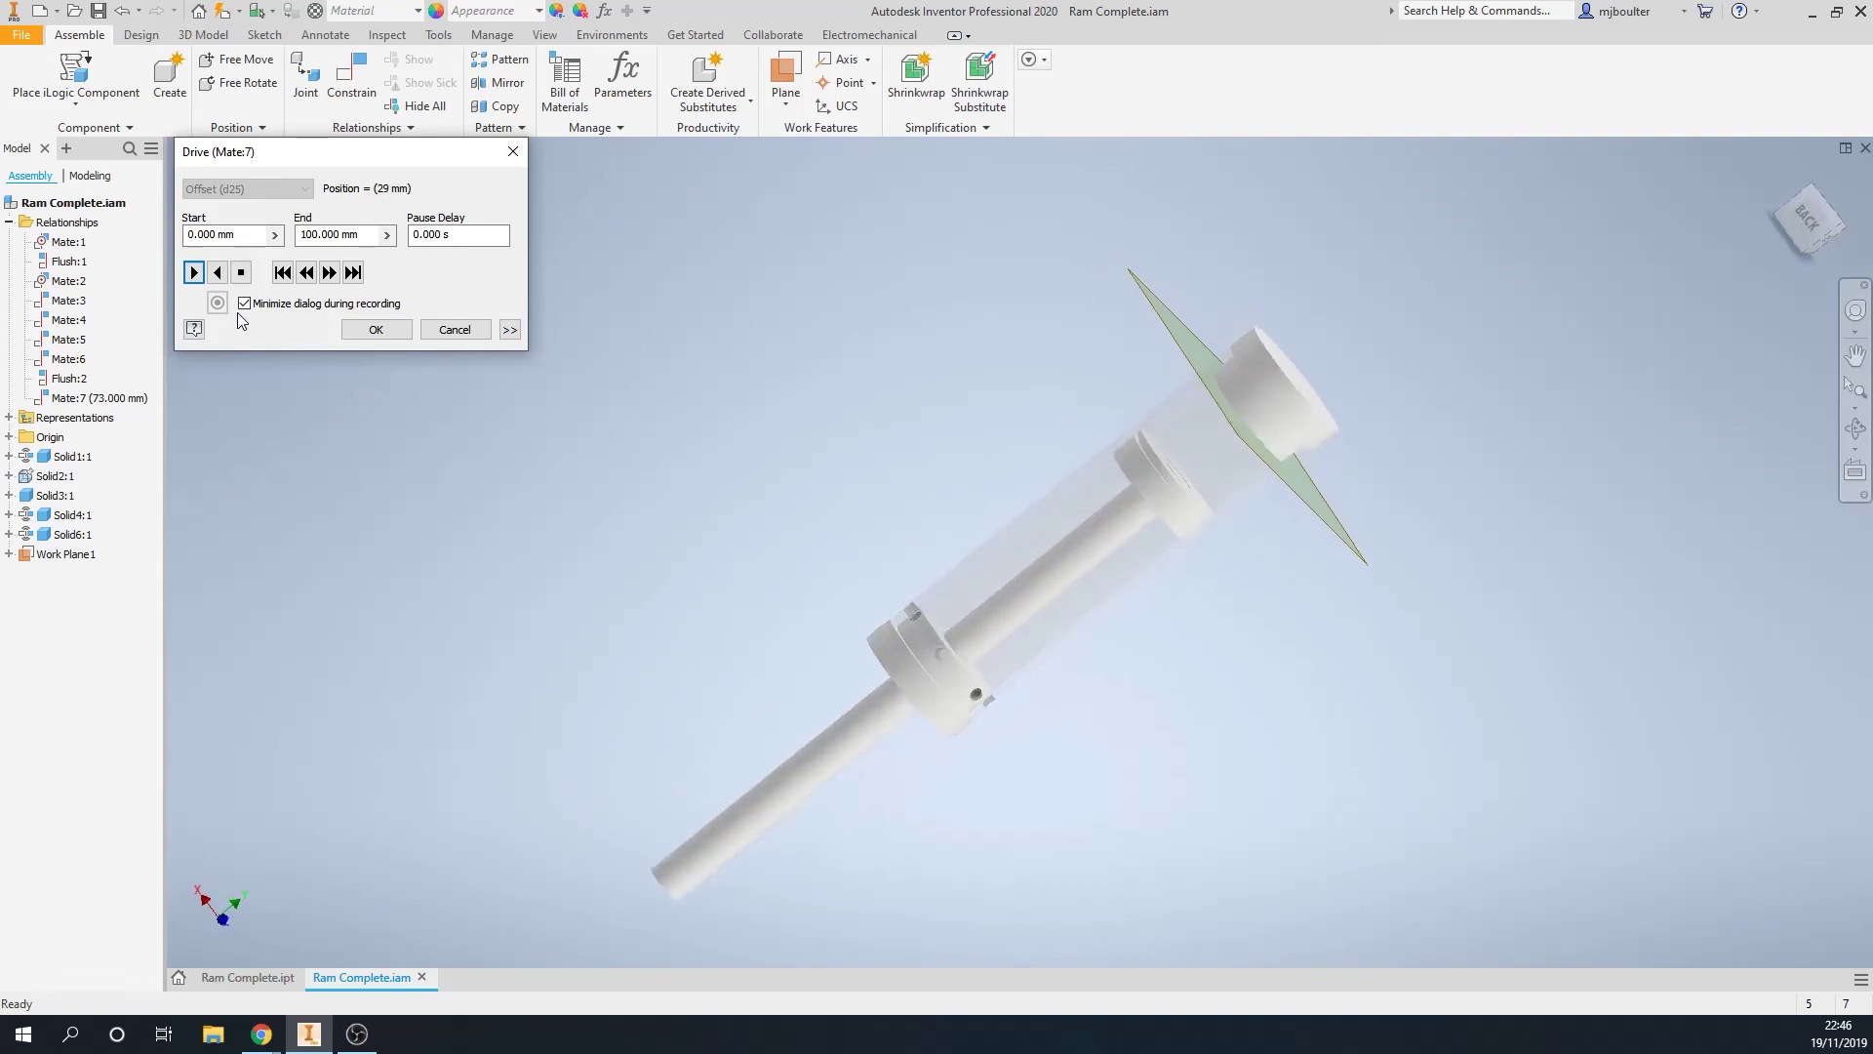
{"action": "left_click", "coordinate": [377, 332]}
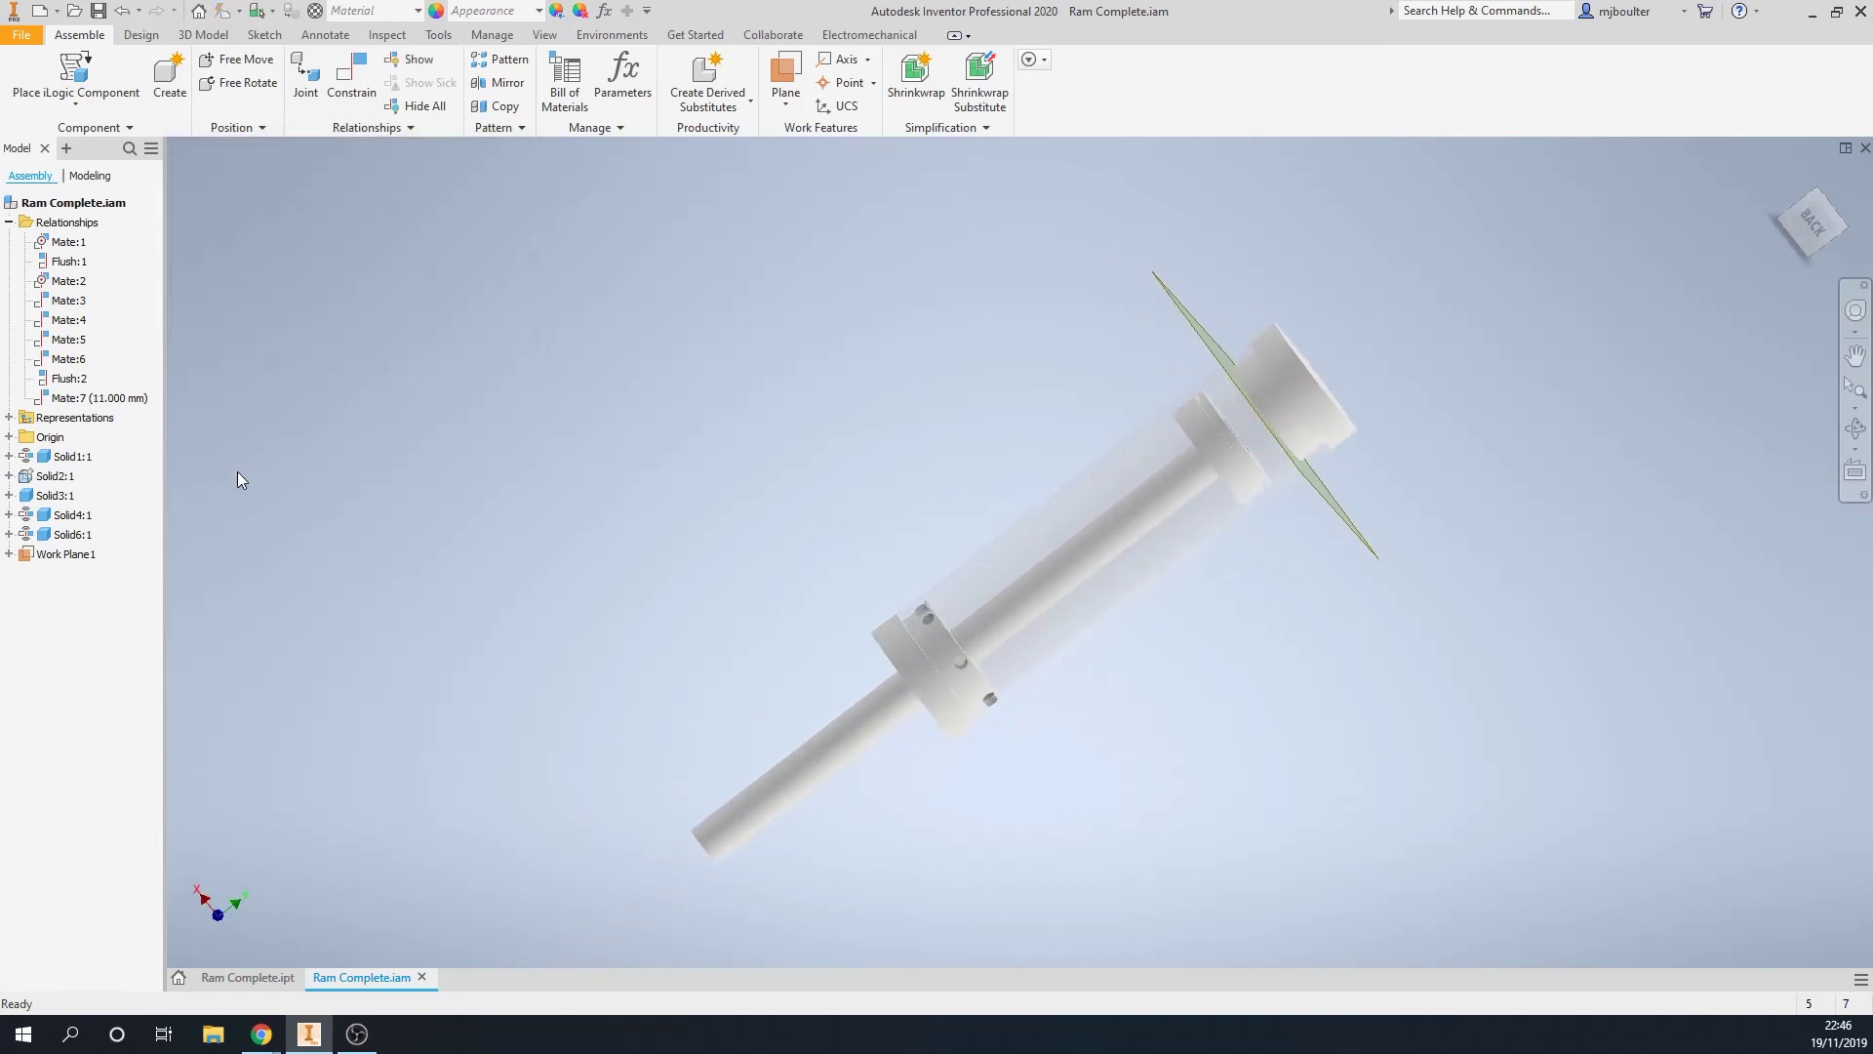